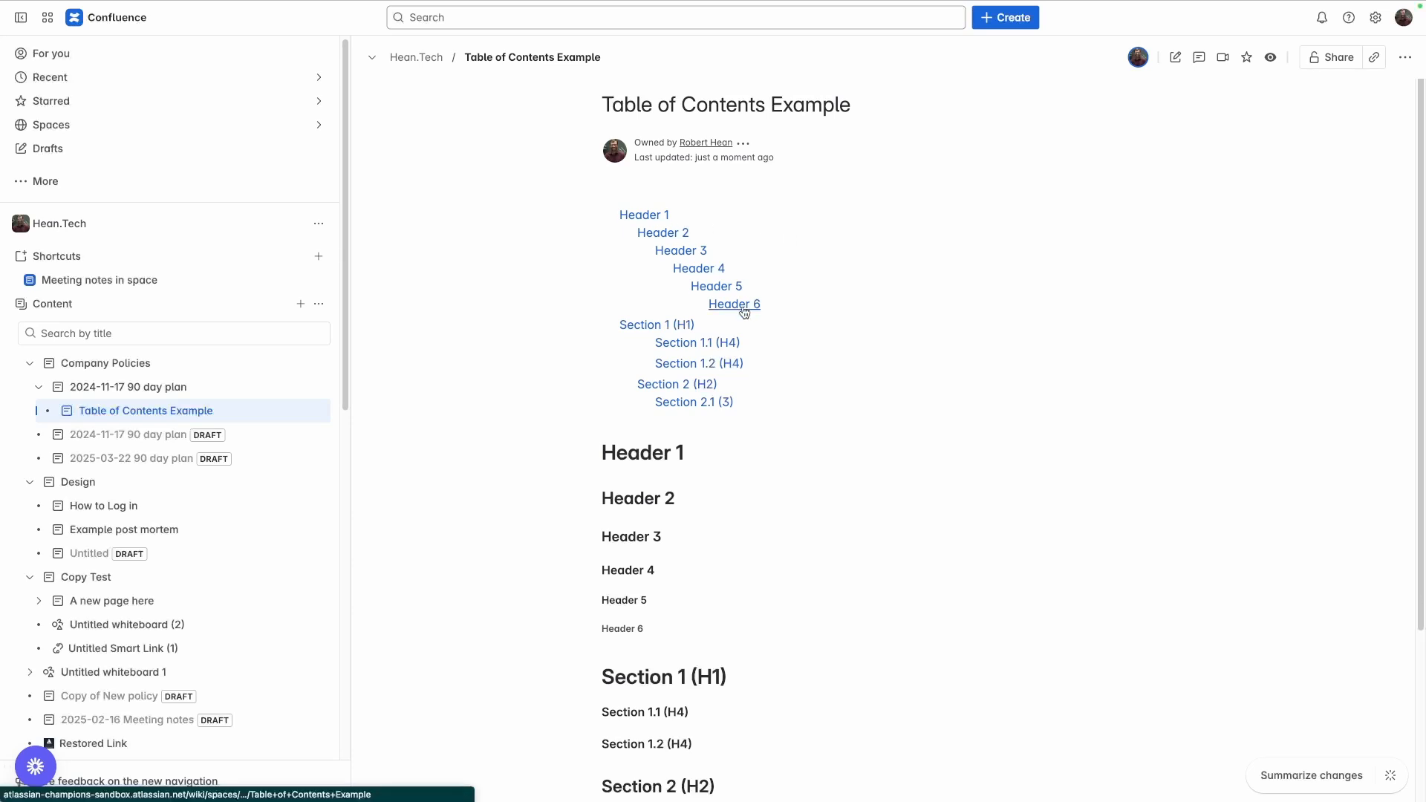
Step: Open the Table of Contents Example page for editing and add another Heading 1 line reading "Header 1" below the existing one
{"action": "scroll", "coordinate": [743, 310], "scroll_direction": "down", "scroll_amount": 2}
{"action": "scroll", "coordinate": [725, 318], "scroll_direction": "up", "scroll_amount": 2}
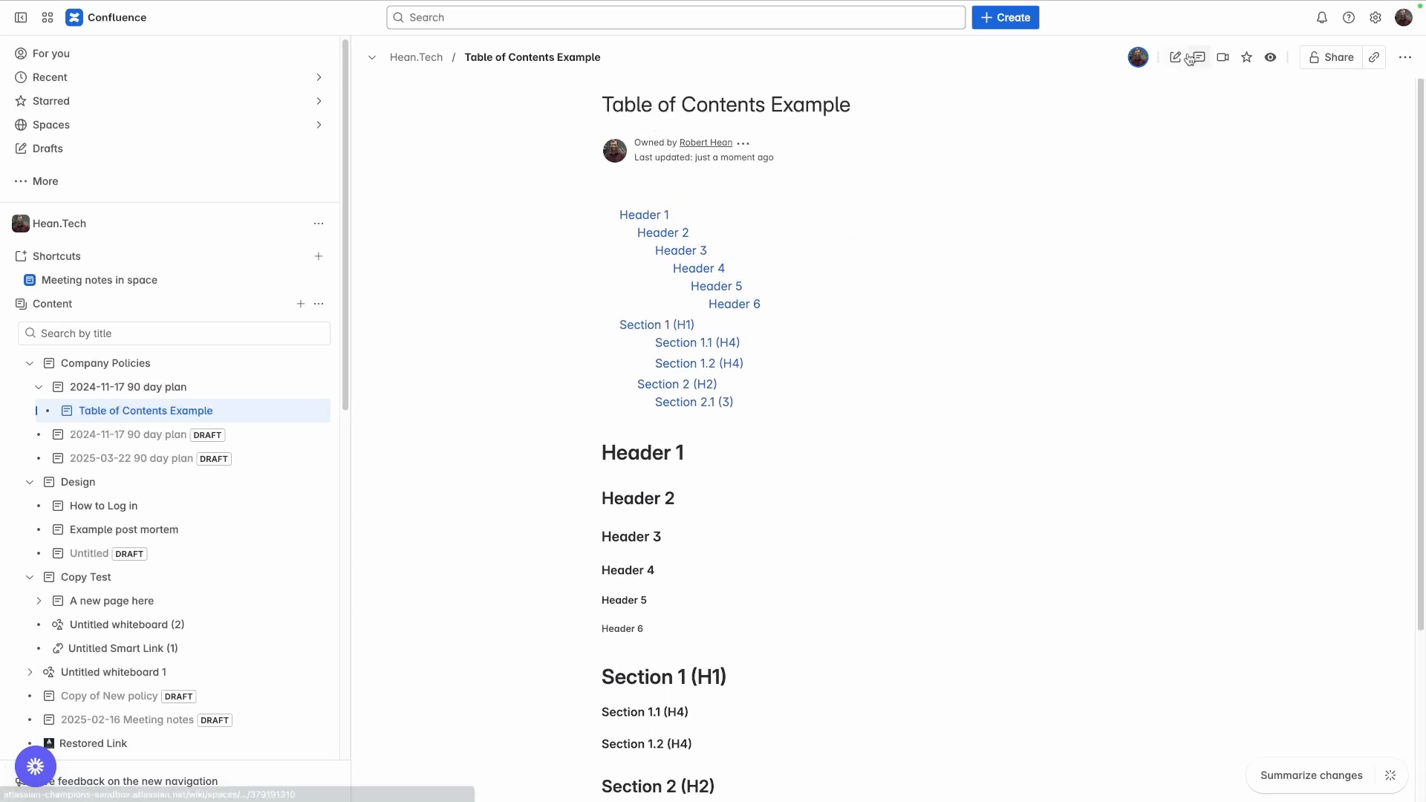
{"action": "left_click", "coordinate": [1176, 57]}
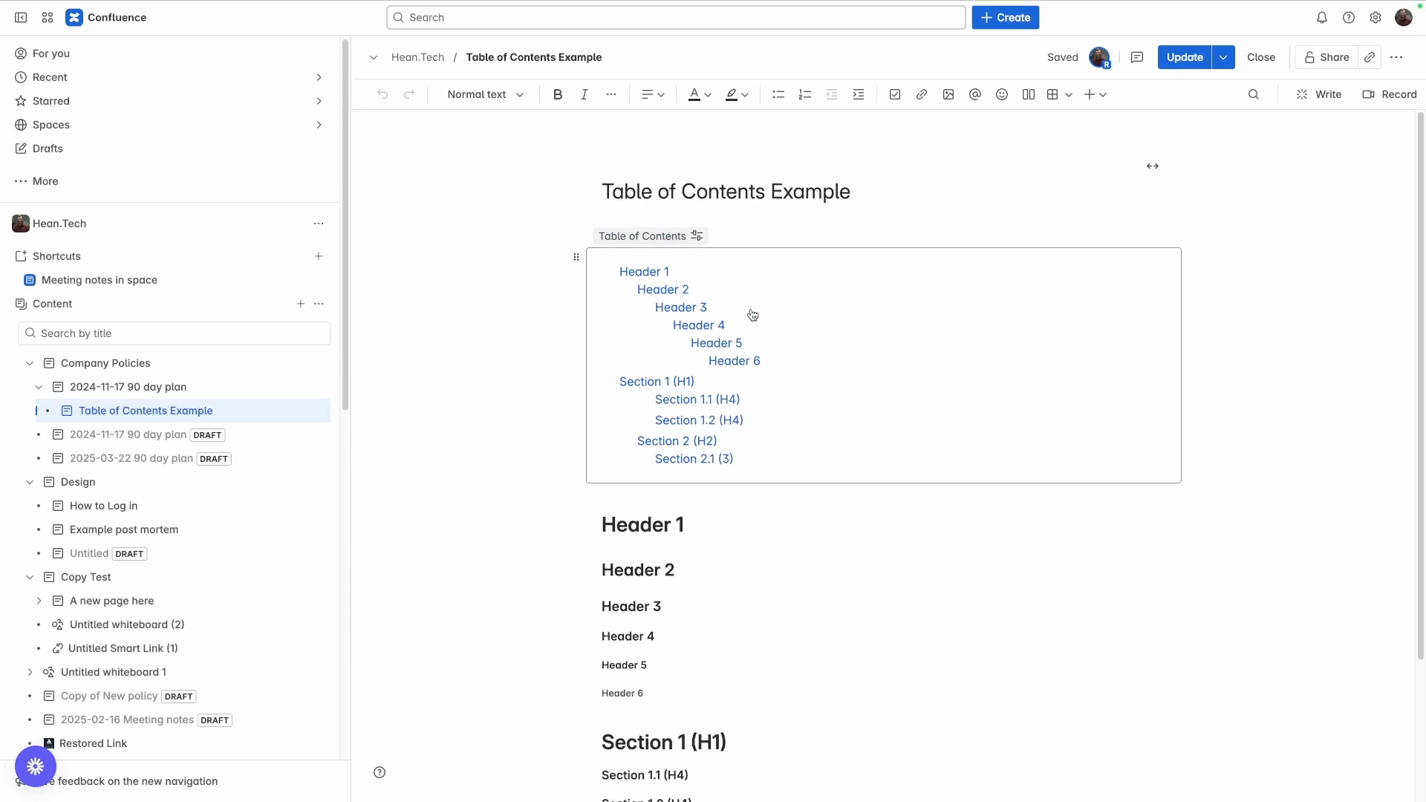
{"action": "scroll", "coordinate": [753, 315], "scroll_direction": "down", "scroll_amount": 1}
{"action": "left_click", "coordinate": [717, 447]}
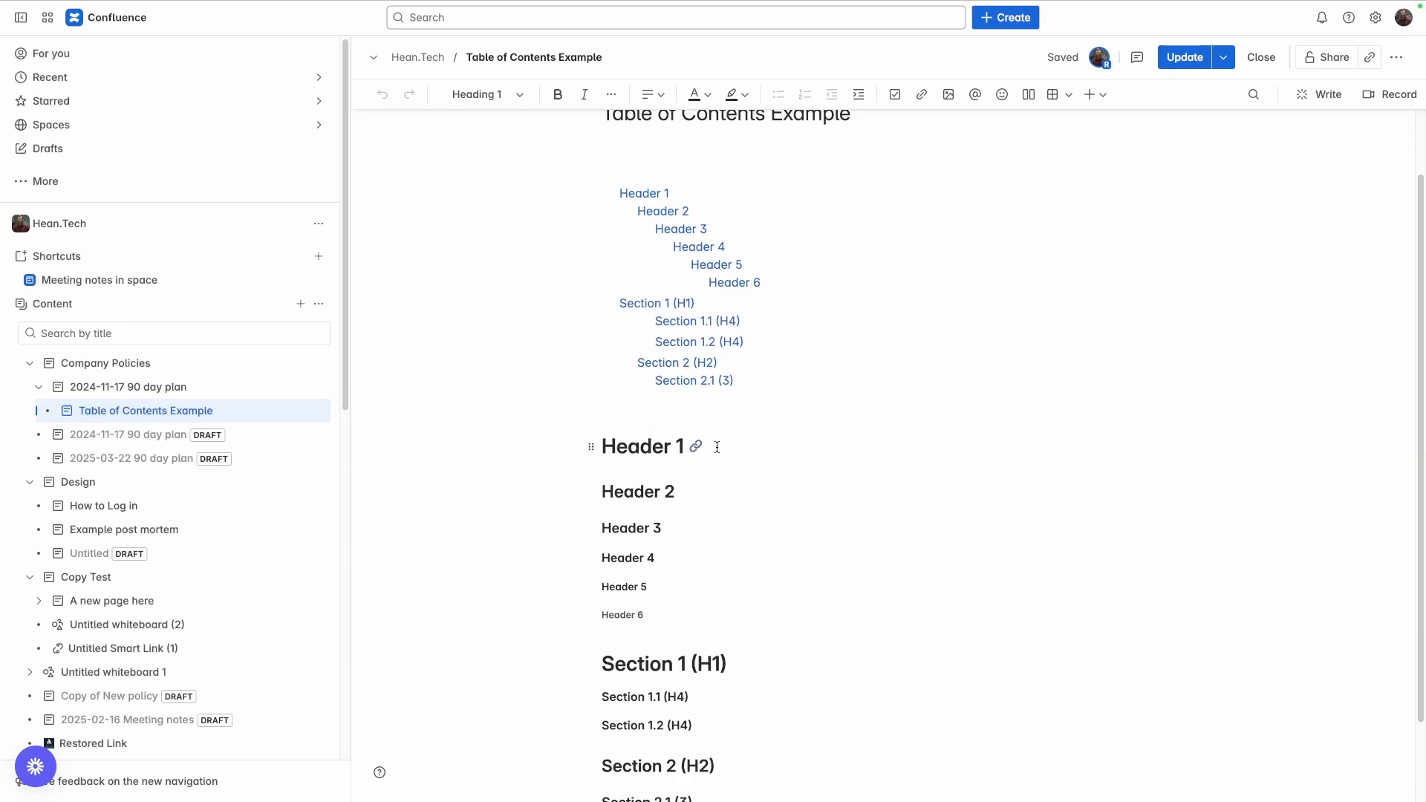
{"action": "key", "text": "Return"}
{"action": "key", "text": "ctrl+alt+1"}
{"action": "type", "text": "Header 1"}
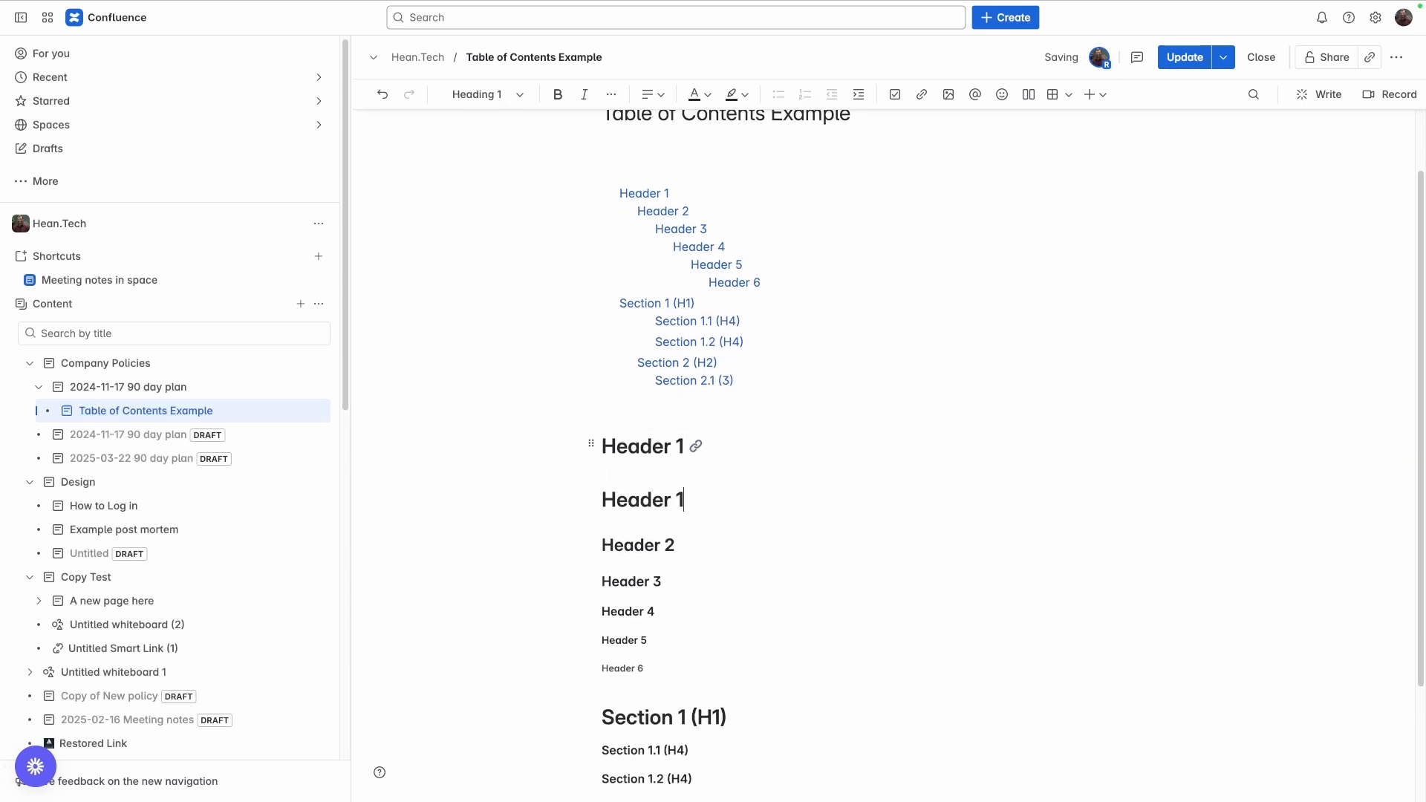
{"action": "left_click", "coordinate": [761, 422]}
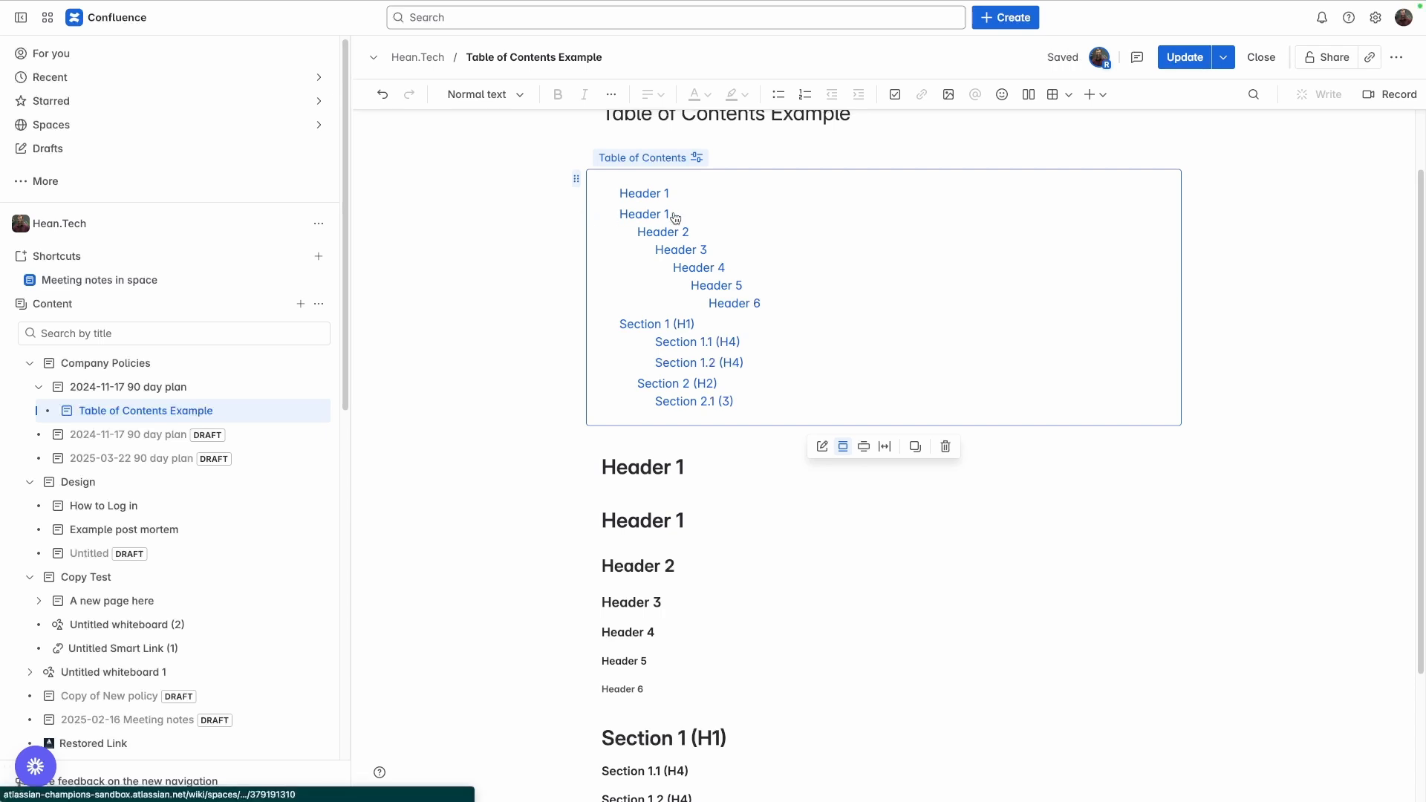
Step: Add a line reading "Header 2" below the first Header 1 heading and format it as Heading 2
{"action": "left_click", "coordinate": [689, 468]}
{"action": "key", "text": "Return"}
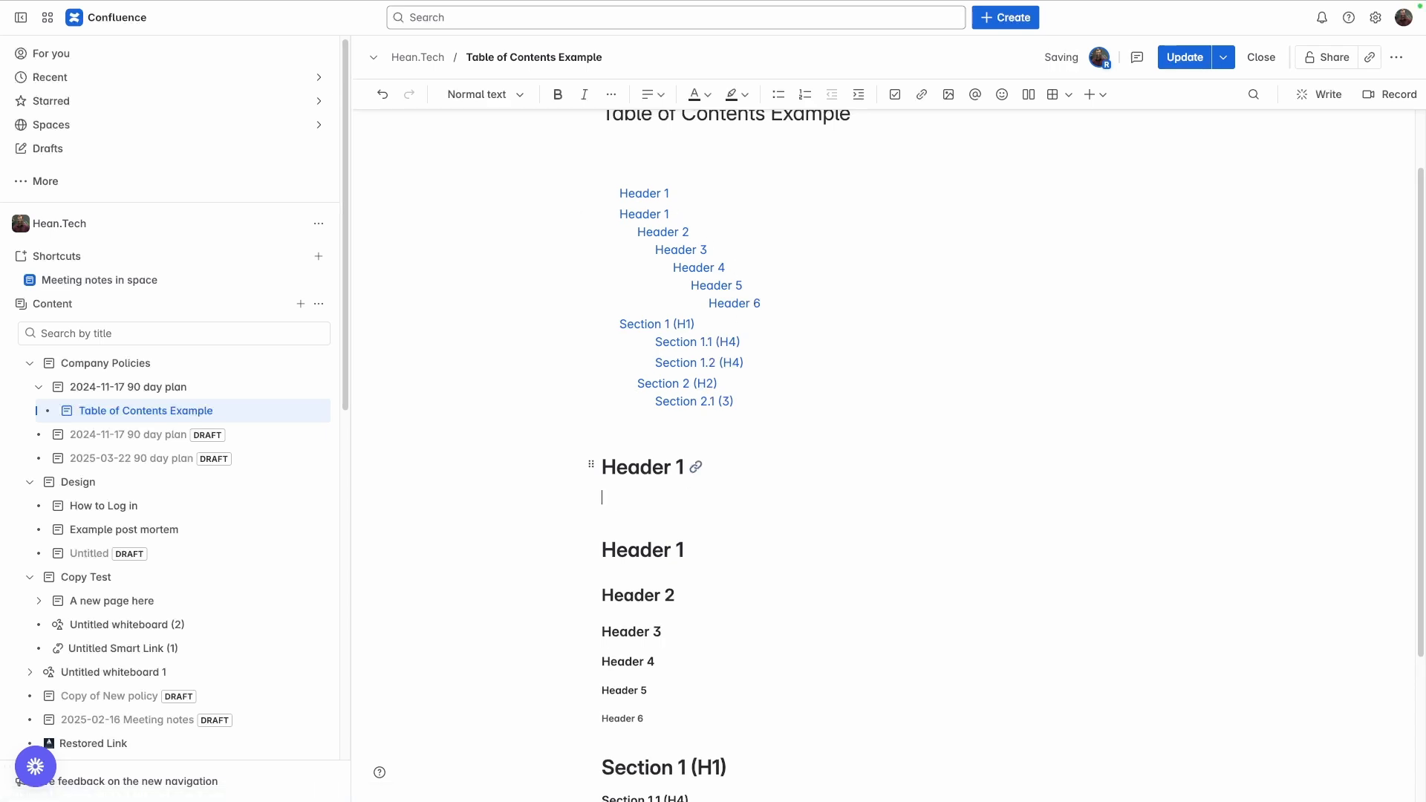
{"action": "key", "text": "shift+Home"}
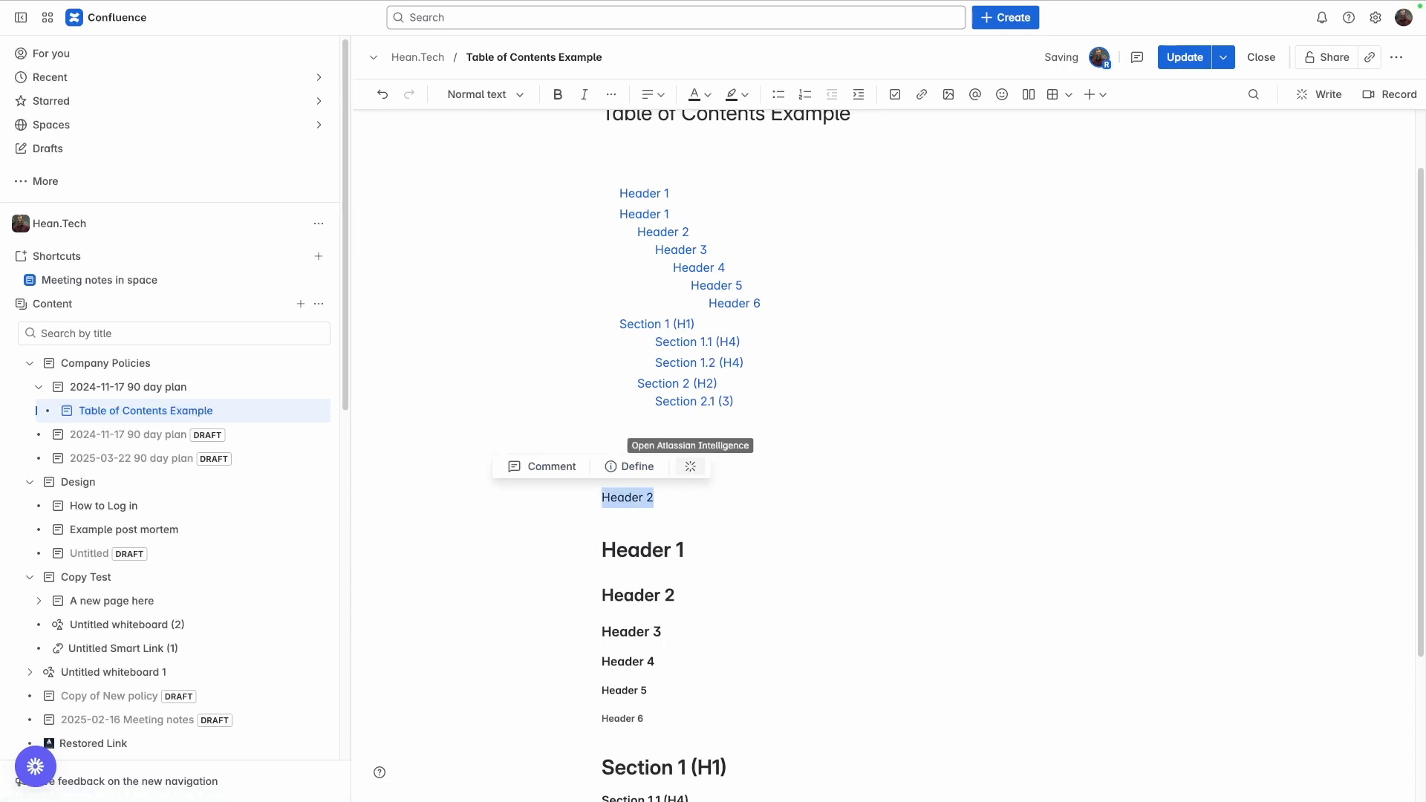
{"action": "key", "text": "ctrl+alt+2"}
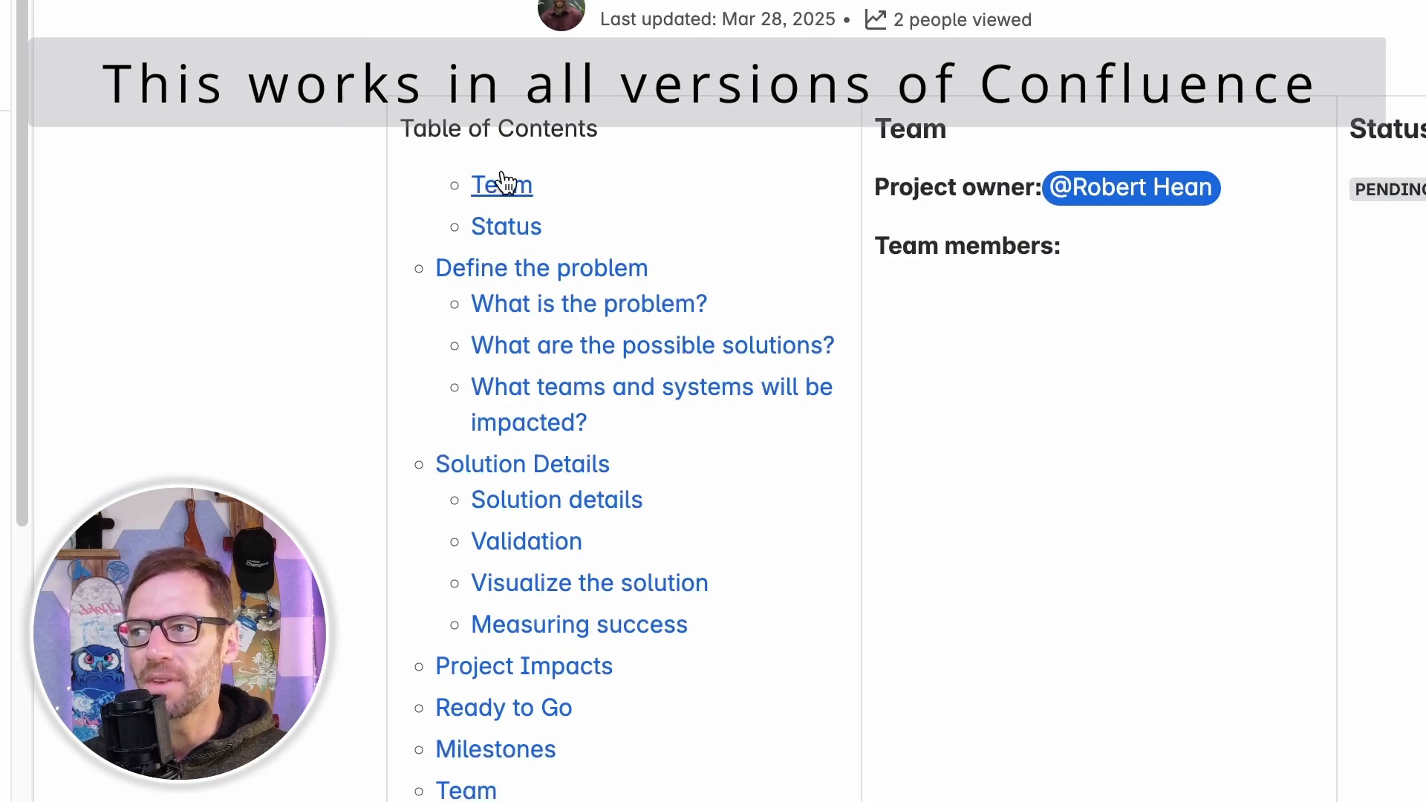
Step: Follow the "What are the possible solutions?" link in the Design page's table of contents, and return to the page start
{"action": "left_click_drag", "start_coordinate": [413, 131], "coordinate": [531, 129]}
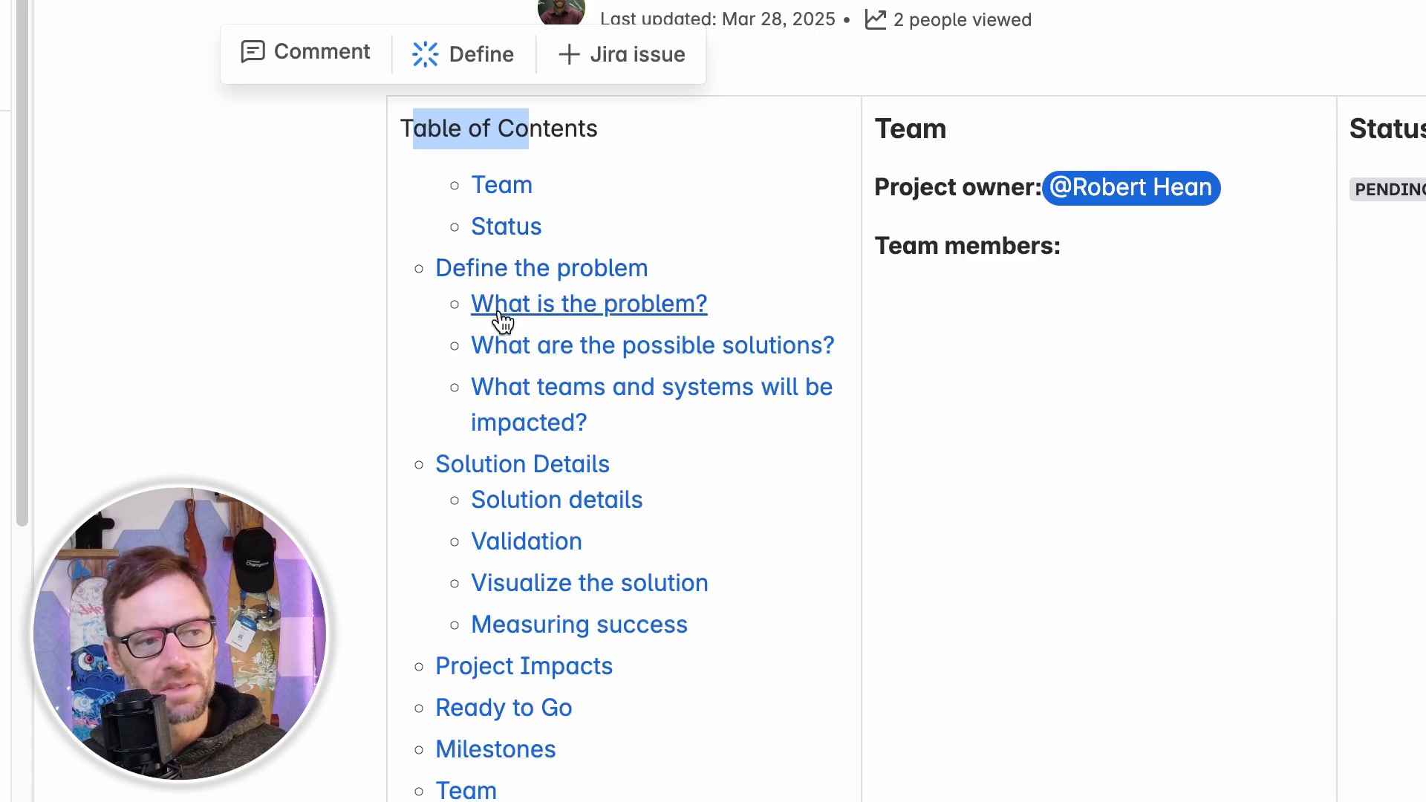
{"action": "left_click", "coordinate": [537, 349]}
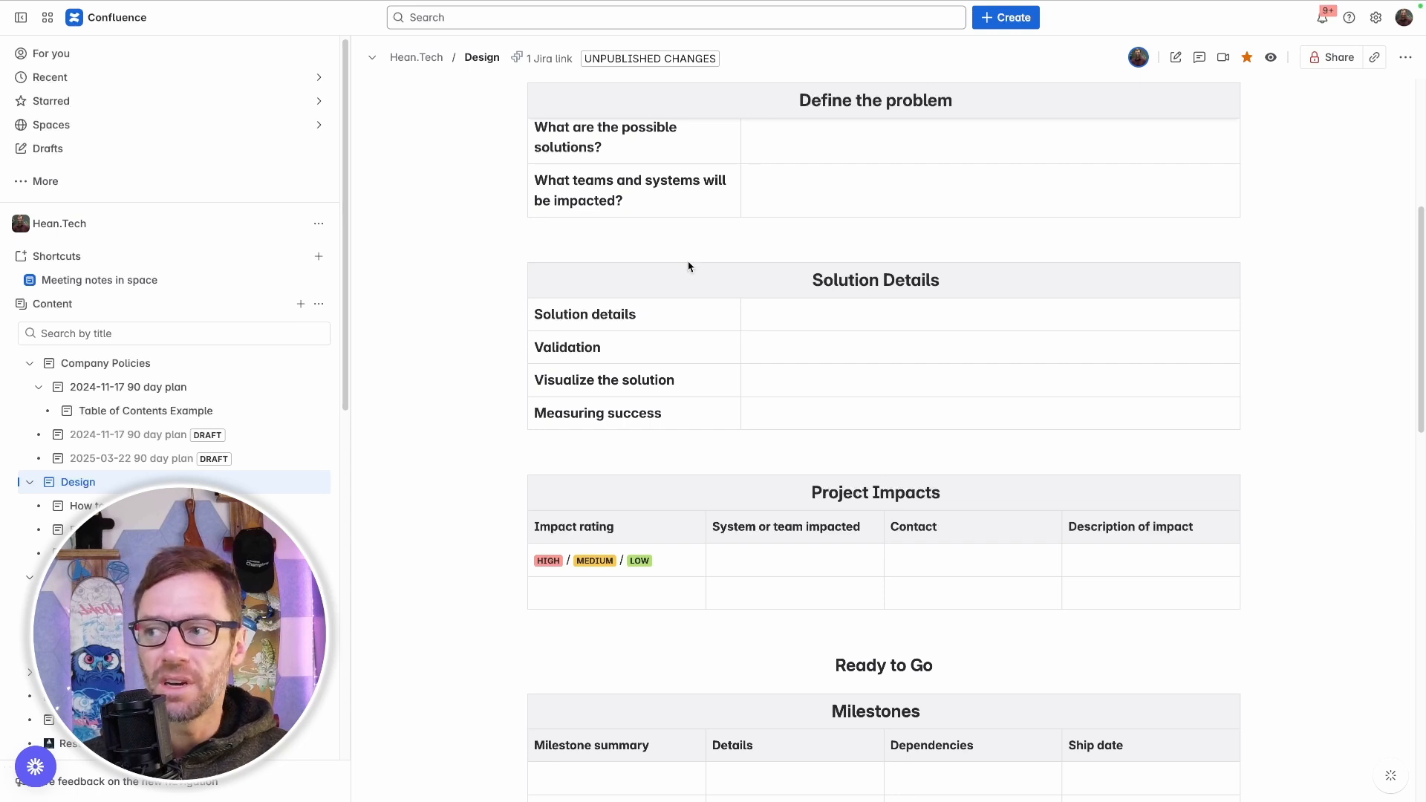
{"action": "scroll", "coordinate": [668, 282], "scroll_direction": "up", "scroll_amount": 7}
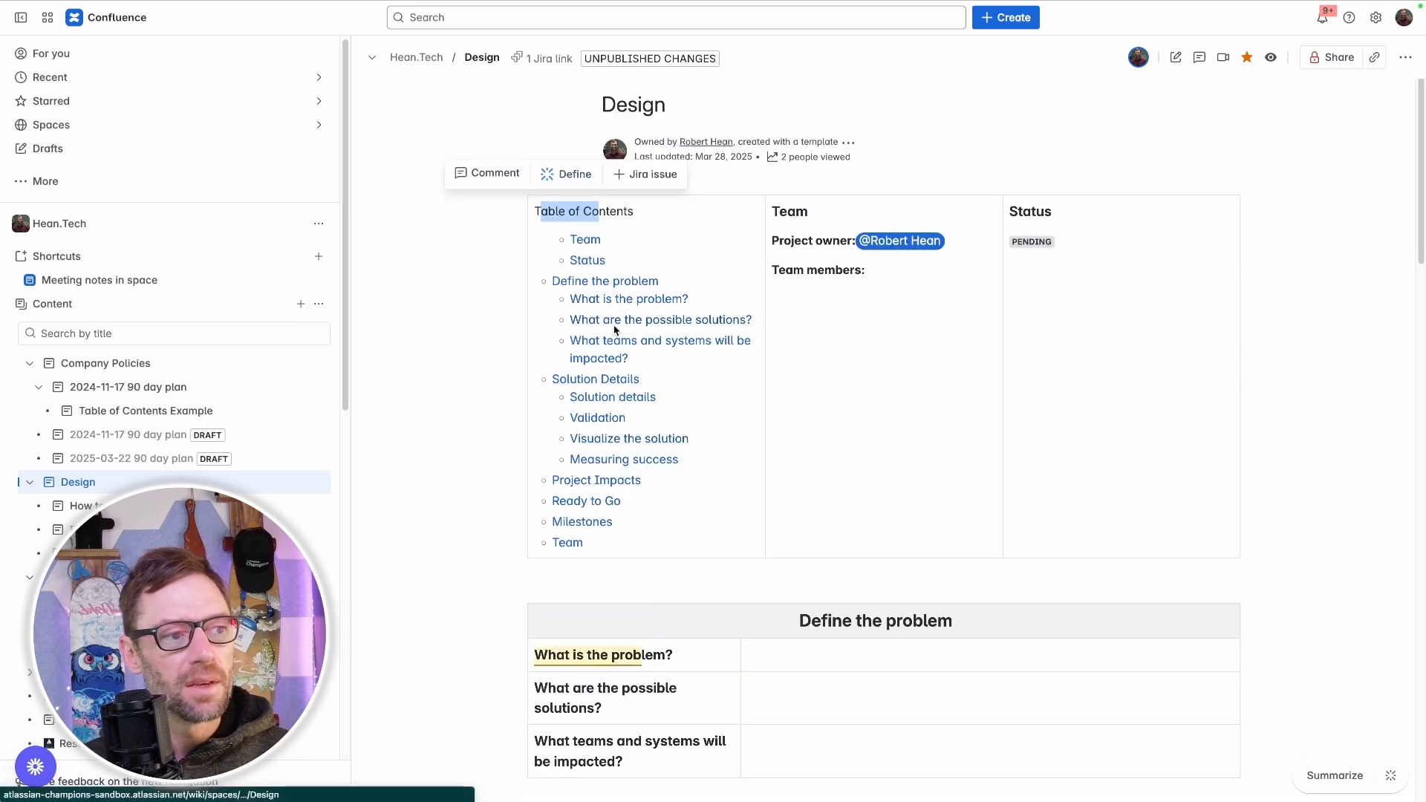
Step: Follow the "Define the problem" and "What is the problem?" links in the table of contents, returning to the list after each
{"action": "left_click_drag", "start_coordinate": [552, 280], "coordinate": [657, 280]}
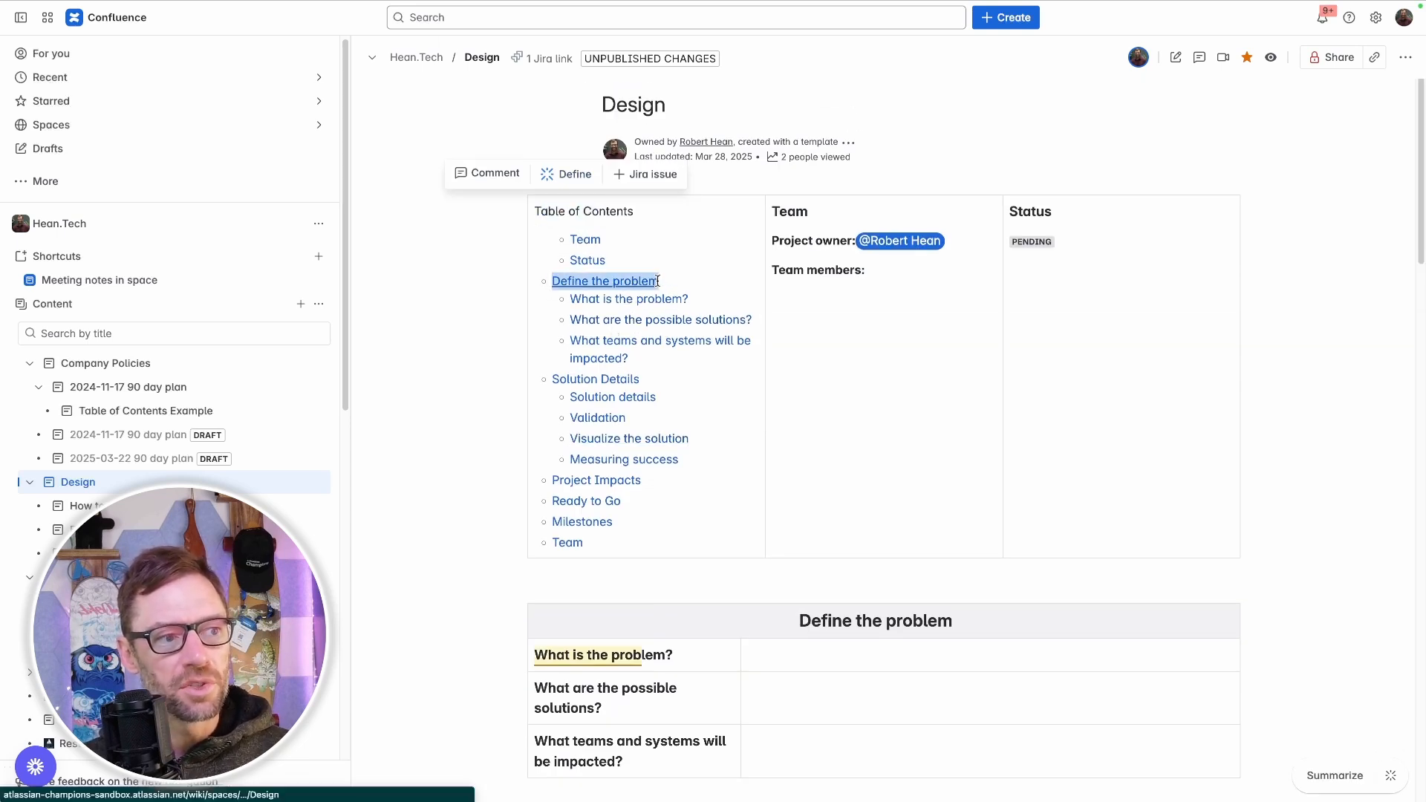
{"action": "left_click", "coordinate": [654, 280]}
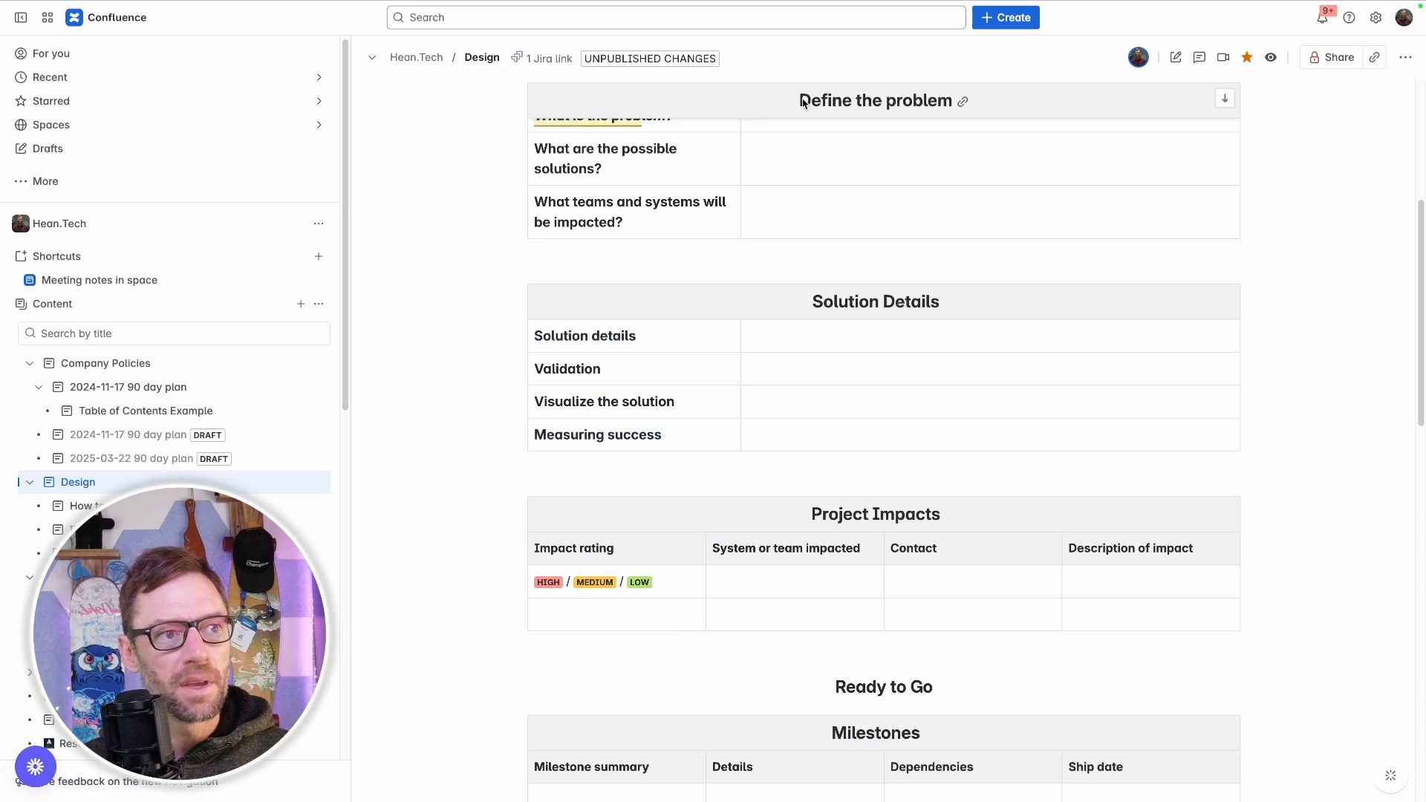
{"action": "left_click_drag", "start_coordinate": [802, 102], "coordinate": [966, 103]}
{"action": "scroll", "coordinate": [691, 208], "scroll_direction": "up", "scroll_amount": 7}
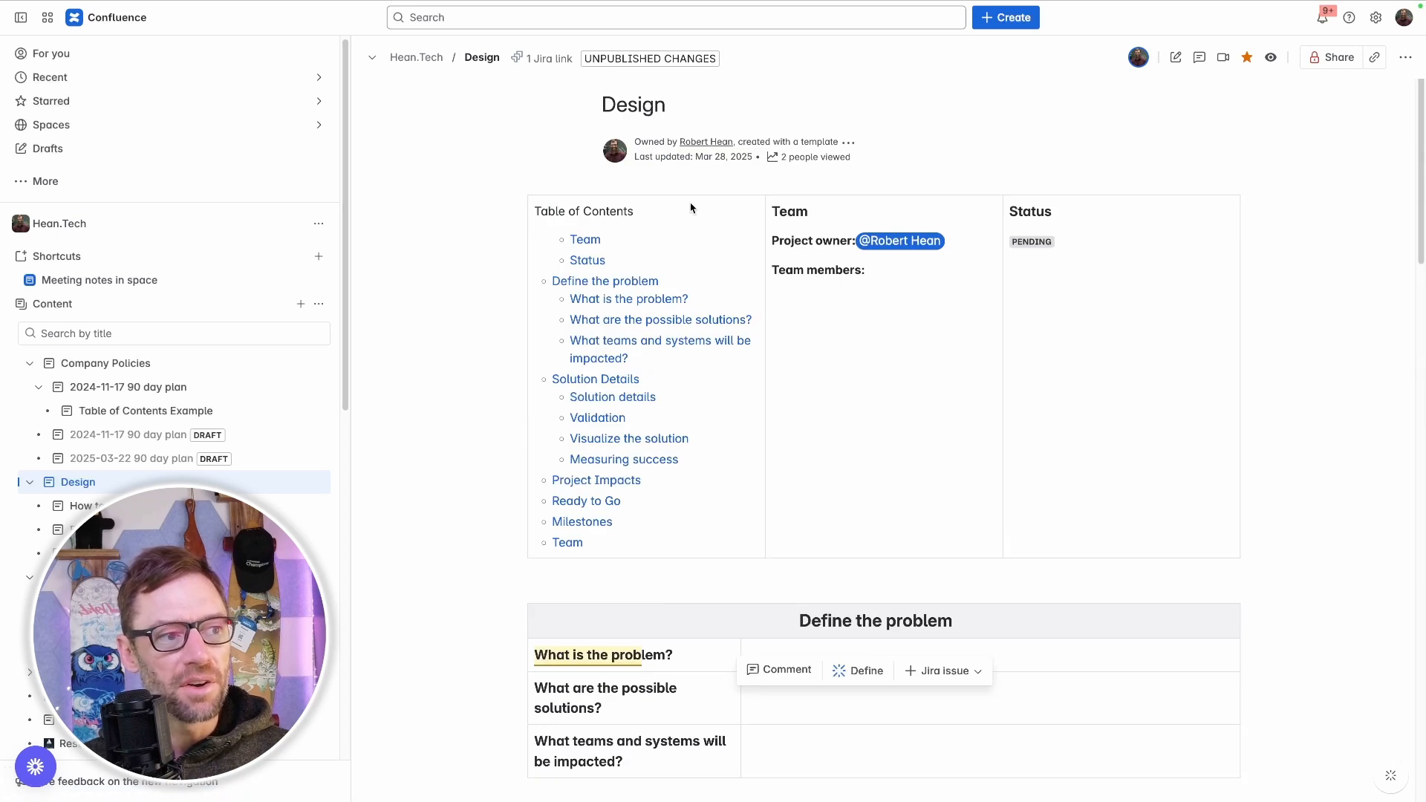
{"action": "left_click", "coordinate": [628, 301]}
{"action": "scroll", "coordinate": [627, 278], "scroll_direction": "up", "scroll_amount": 7}
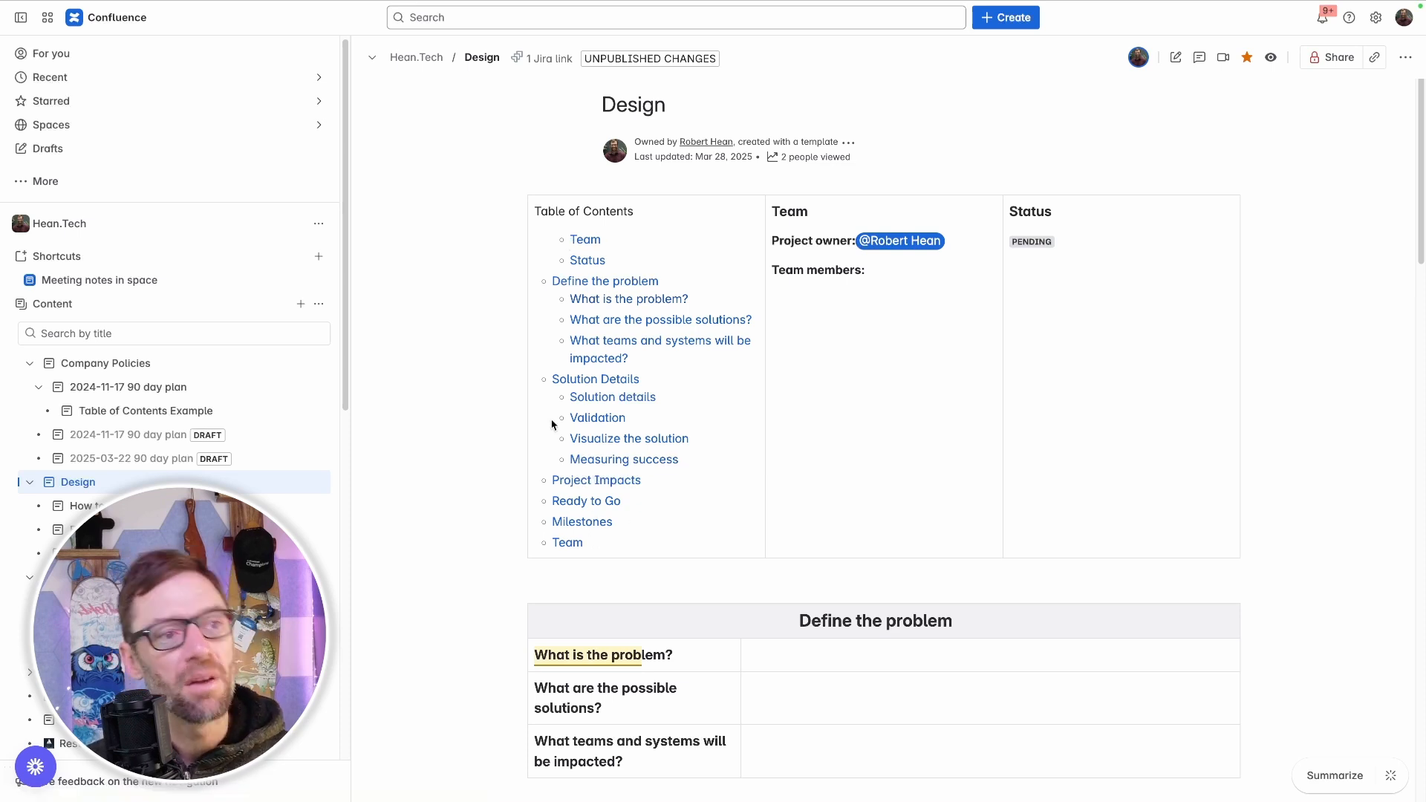
Step: Open the Table of Contents Example page and compare its table of contents with the headings in the body
{"action": "left_click", "coordinate": [145, 410]}
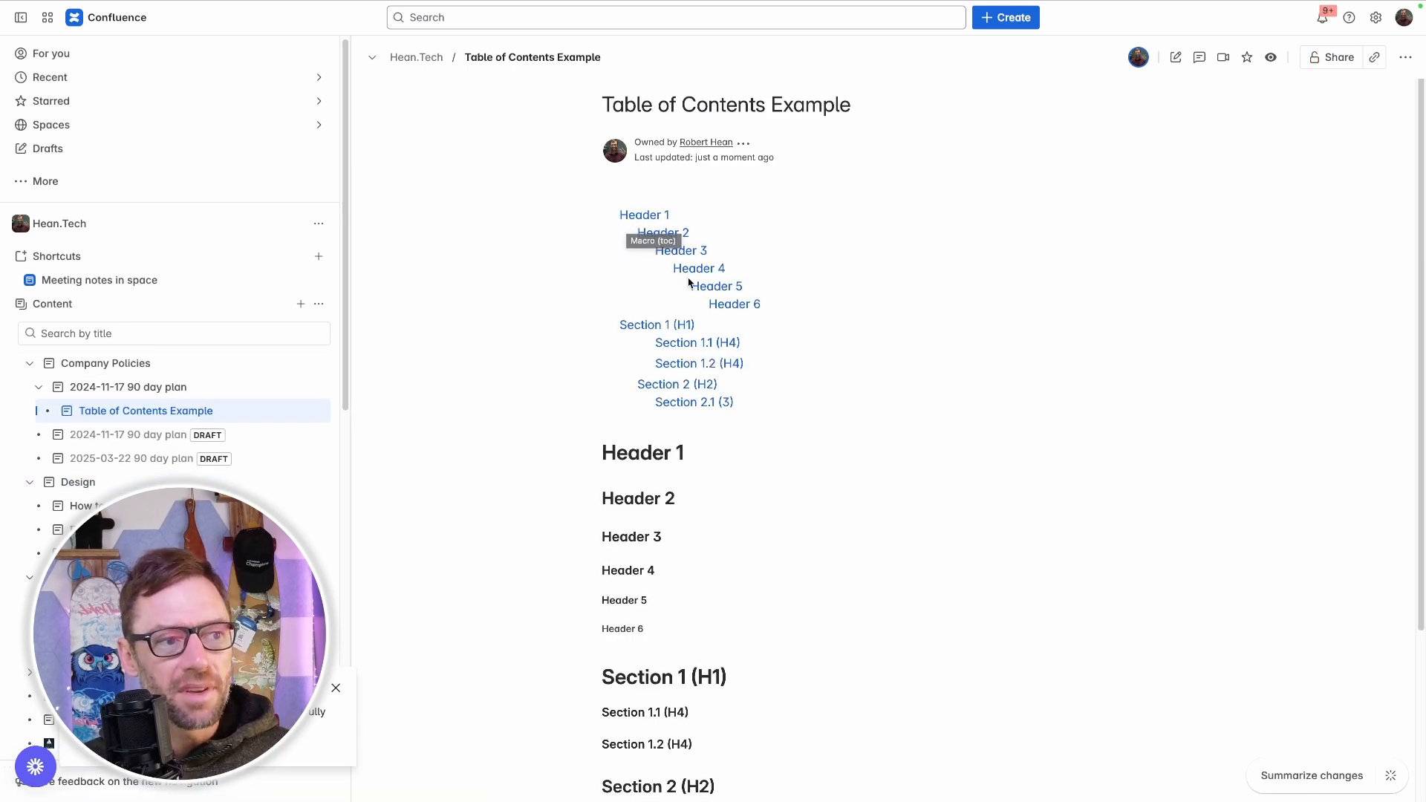
{"action": "scroll", "coordinate": [661, 335], "scroll_direction": "down", "scroll_amount": 3}
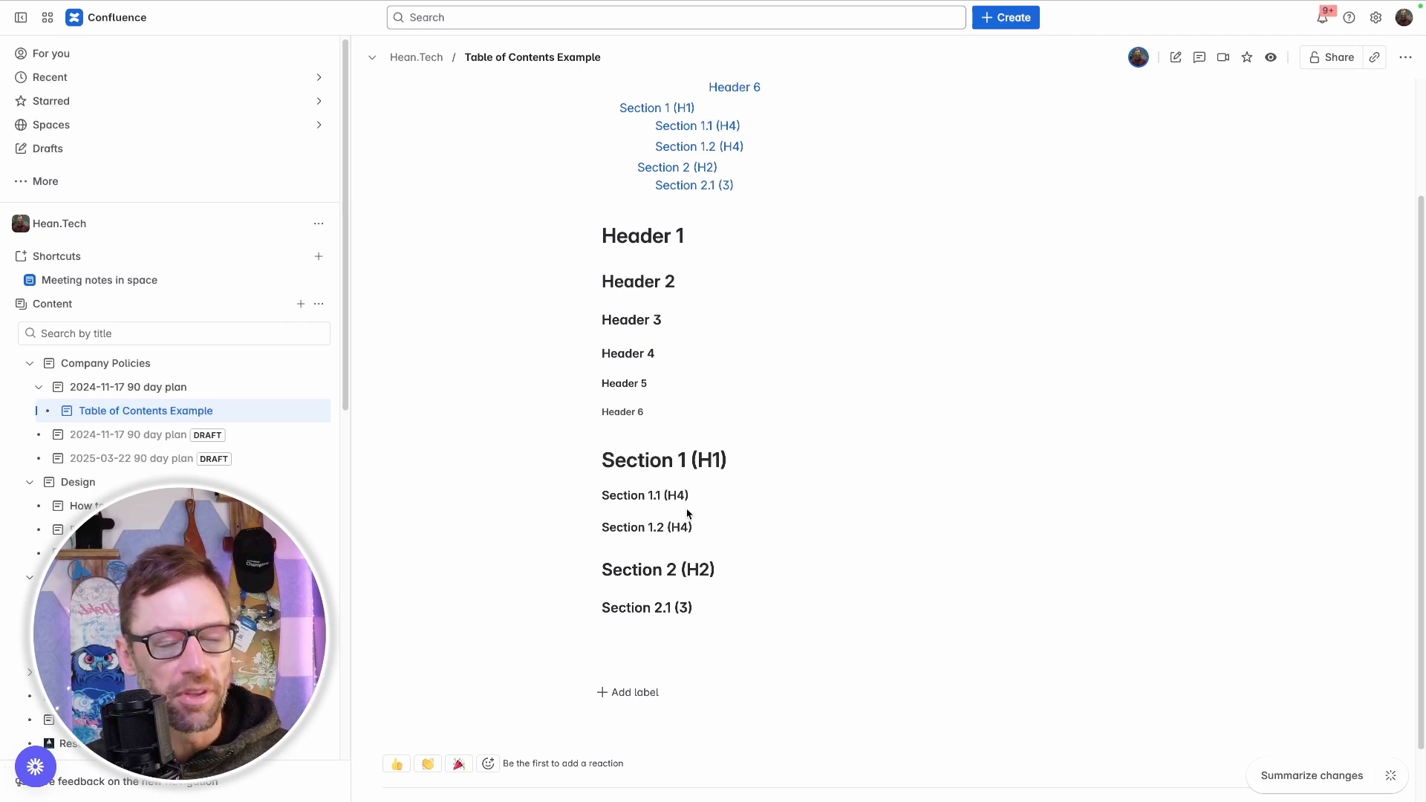
{"action": "scroll", "coordinate": [688, 513], "scroll_direction": "up", "scroll_amount": 3}
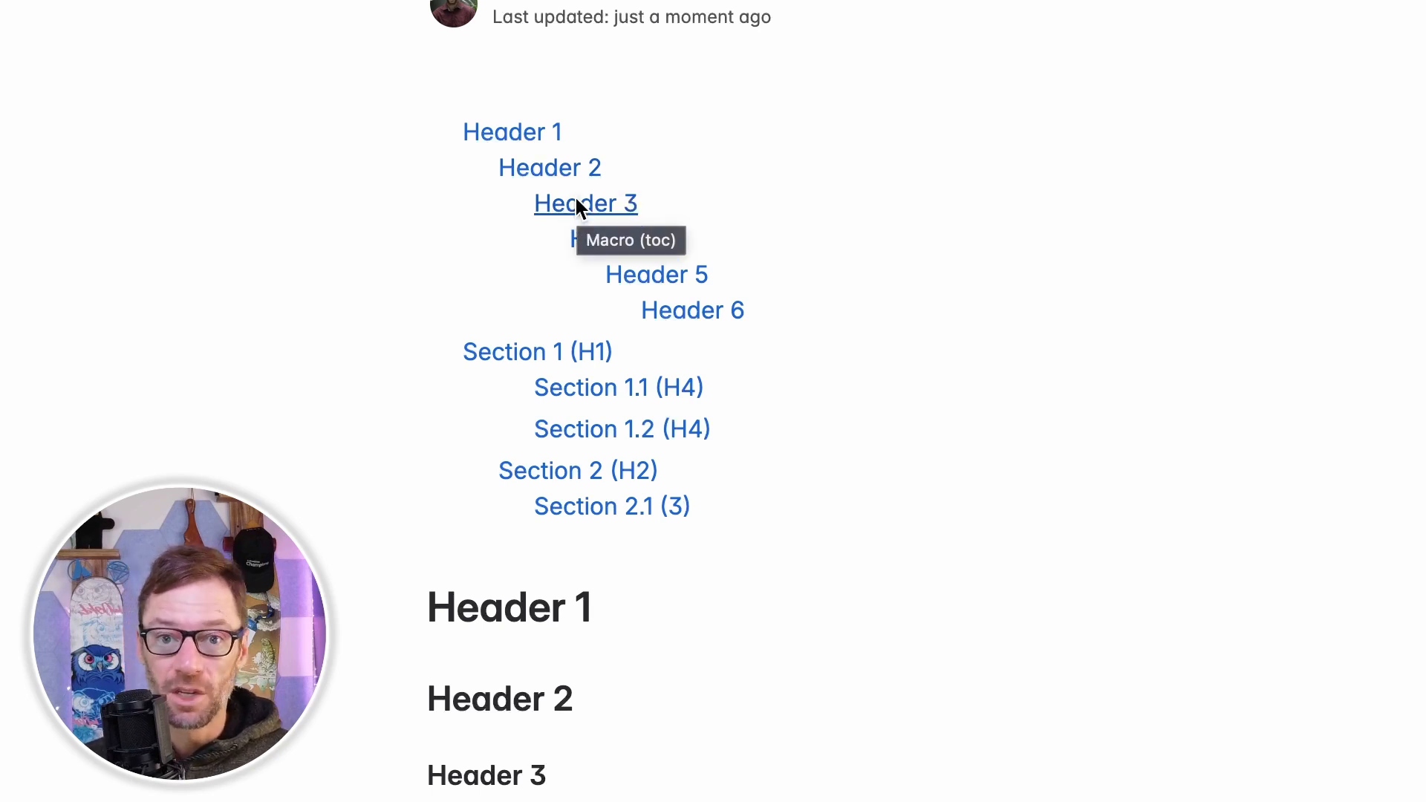
{"action": "scroll", "coordinate": [520, 348], "scroll_direction": "down", "scroll_amount": 2}
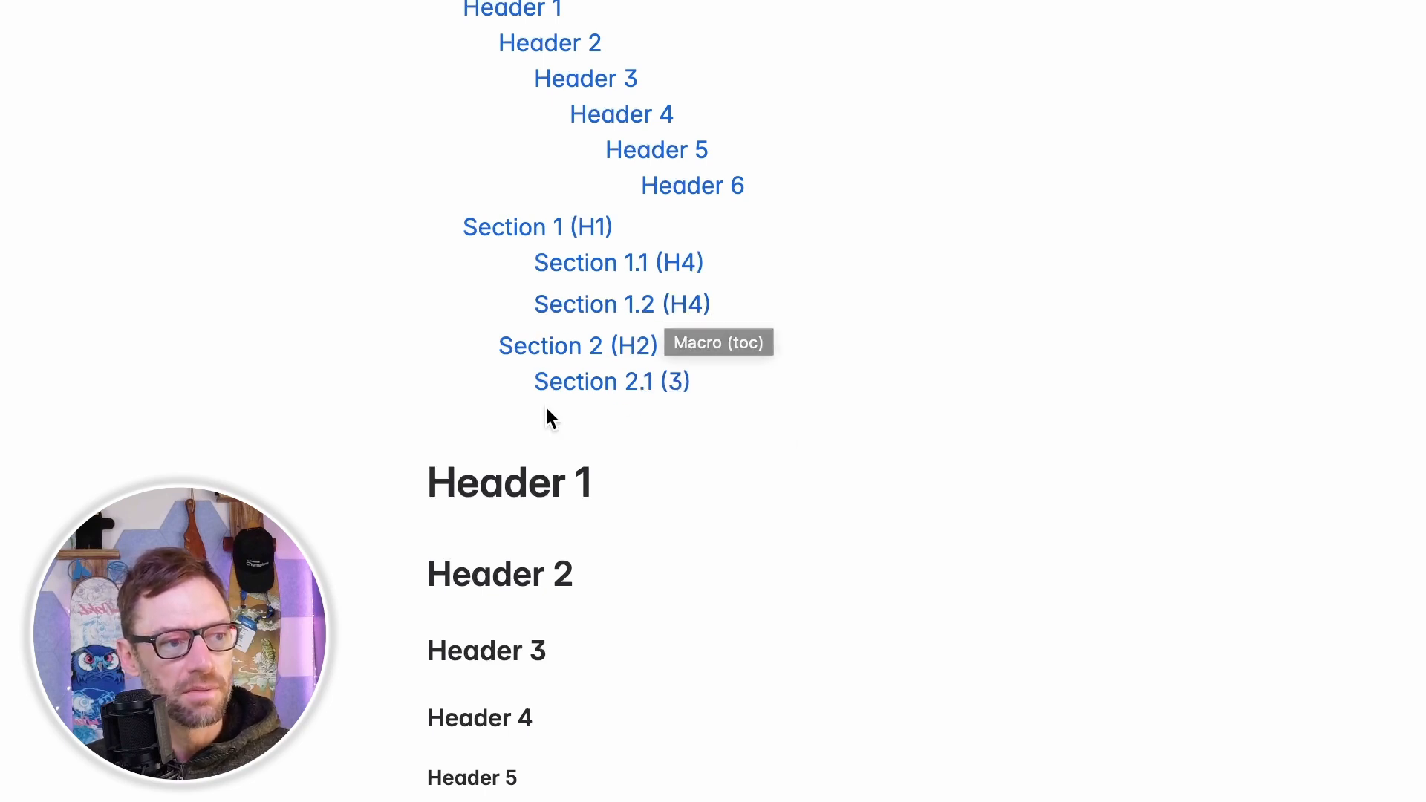
{"action": "scroll", "coordinate": [549, 394], "scroll_direction": "up", "scroll_amount": 2}
Step: Select the Table of Contents macro in the page editor and open its settings
{"action": "scroll", "coordinate": [565, 410], "scroll_direction": "up", "scroll_amount": 3}
{"action": "left_click", "coordinate": [815, 363]}
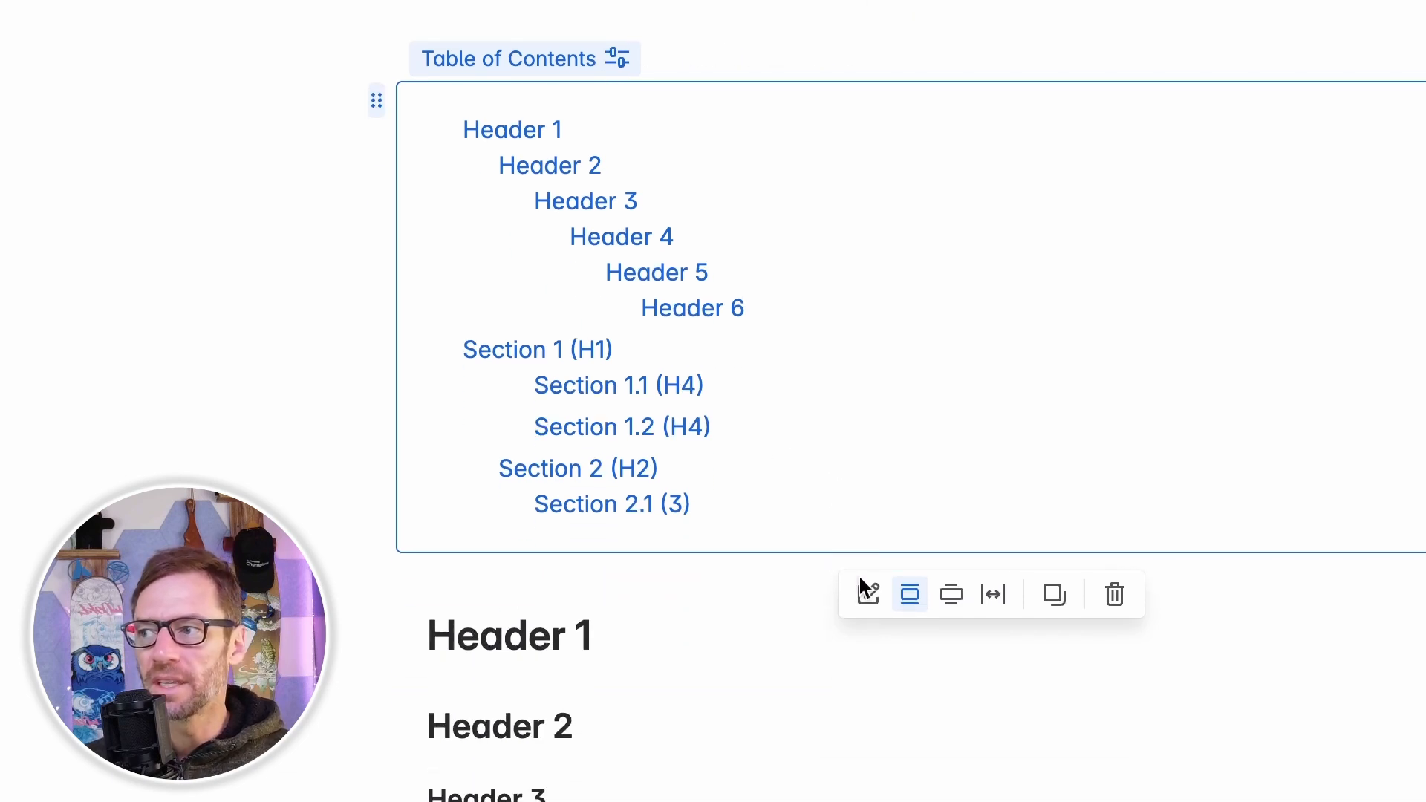
{"action": "left_click", "coordinate": [868, 746]}
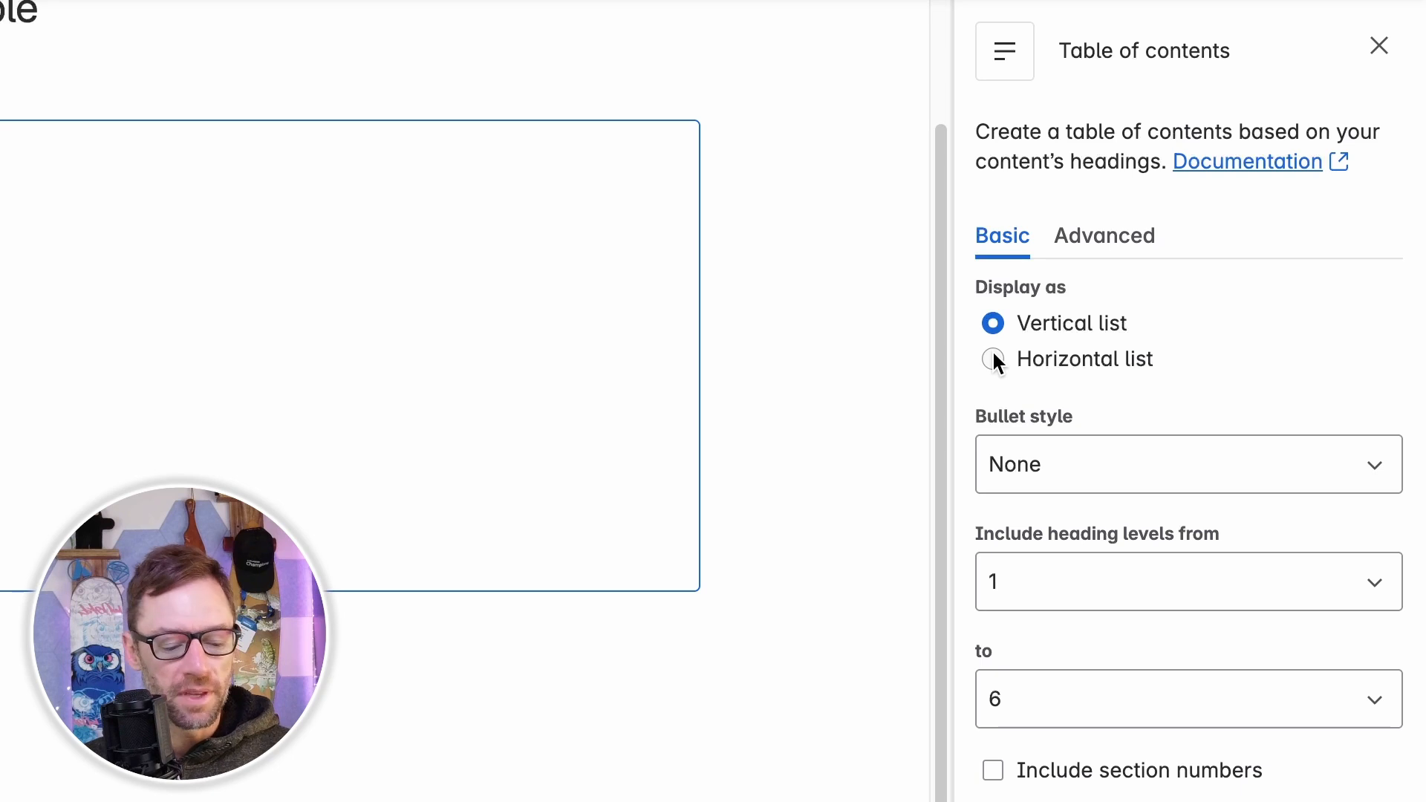
Step: Try displaying the table of contents as a horizontal list, compare it with the vertical list, and return to Vertical list
{"action": "left_click", "coordinate": [994, 359]}
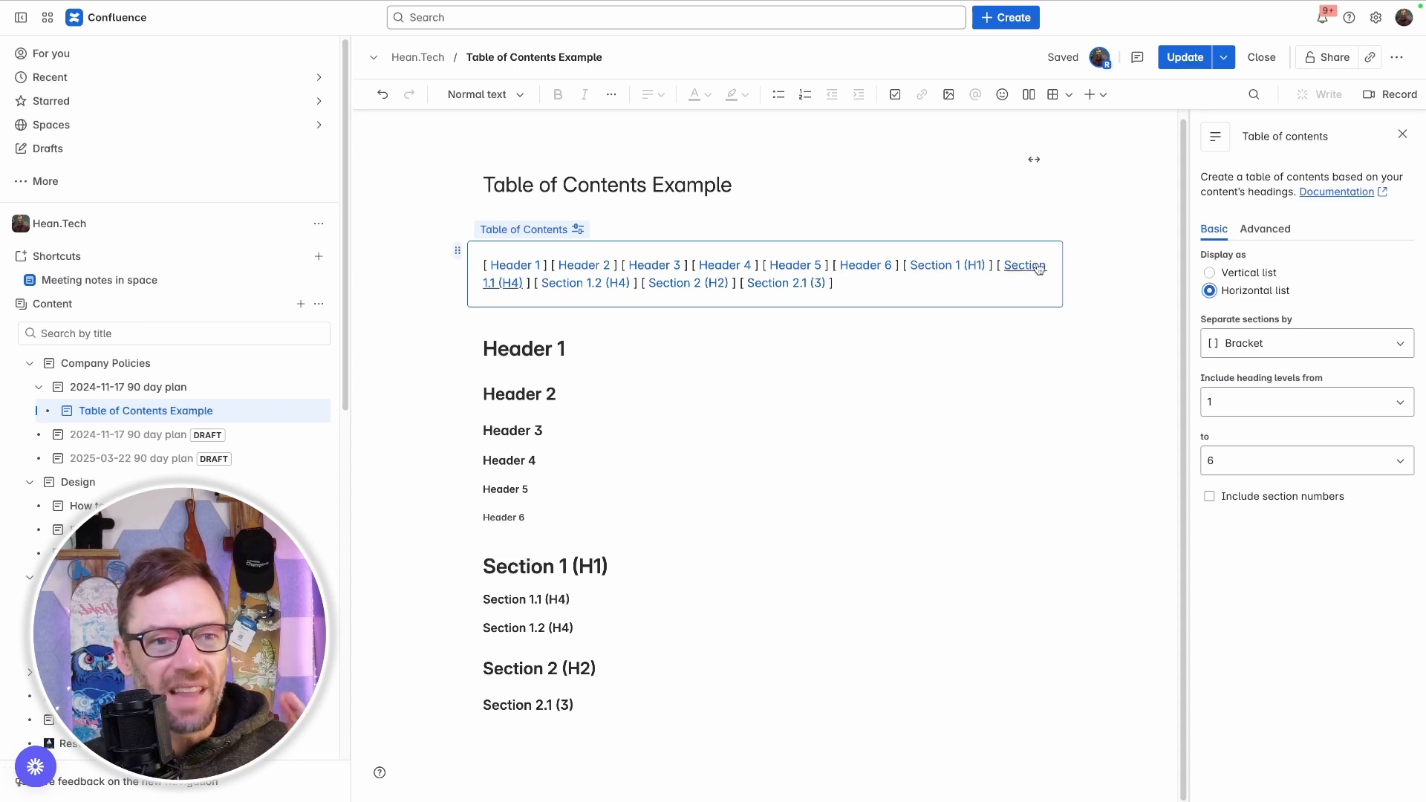
{"action": "left_click", "coordinate": [1209, 273]}
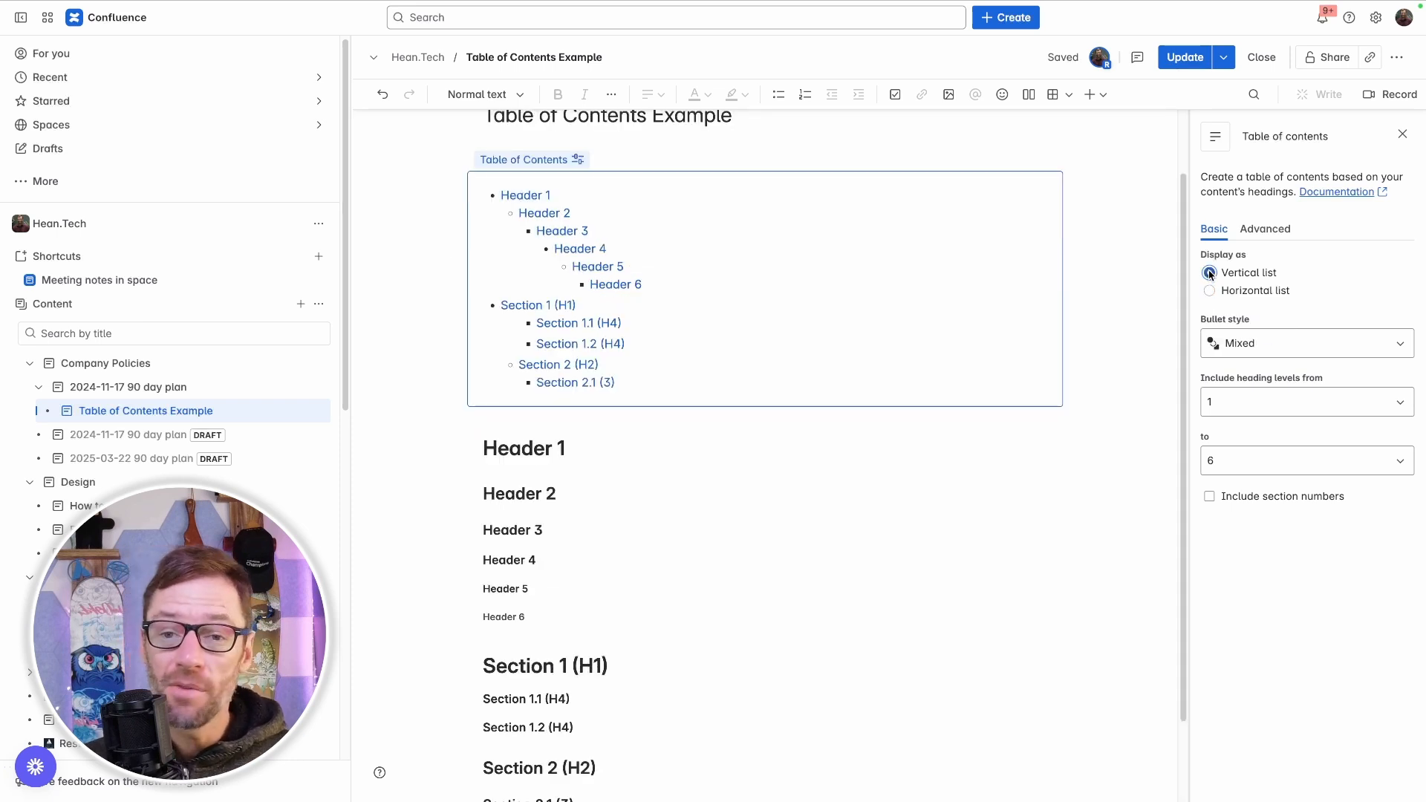
{"action": "left_click", "coordinate": [1210, 291]}
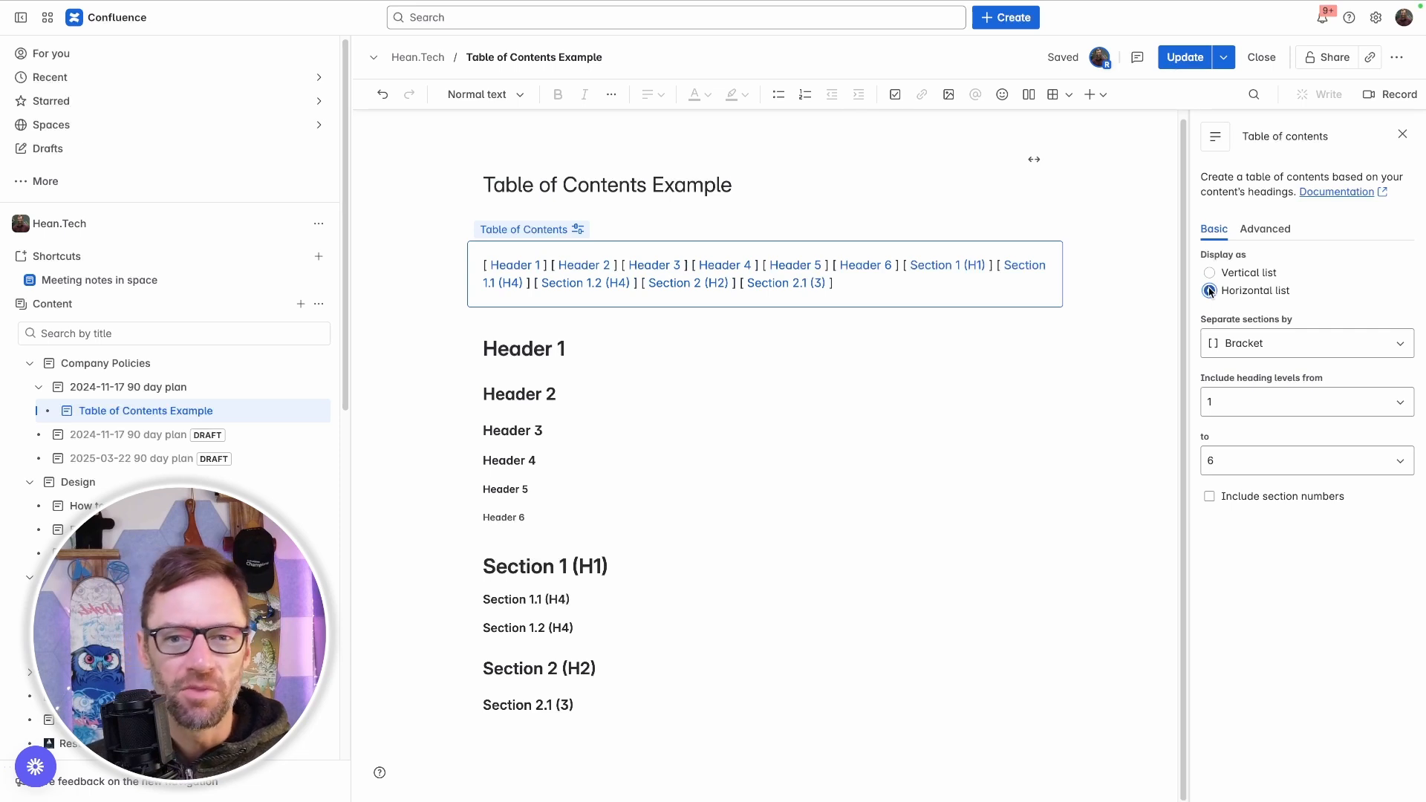
{"action": "left_click", "coordinate": [1209, 273]}
Step: Try the Bullet, Square and Number bullet styles on the table of contents, and set the bullet style to None
{"action": "left_click", "coordinate": [1261, 343]}
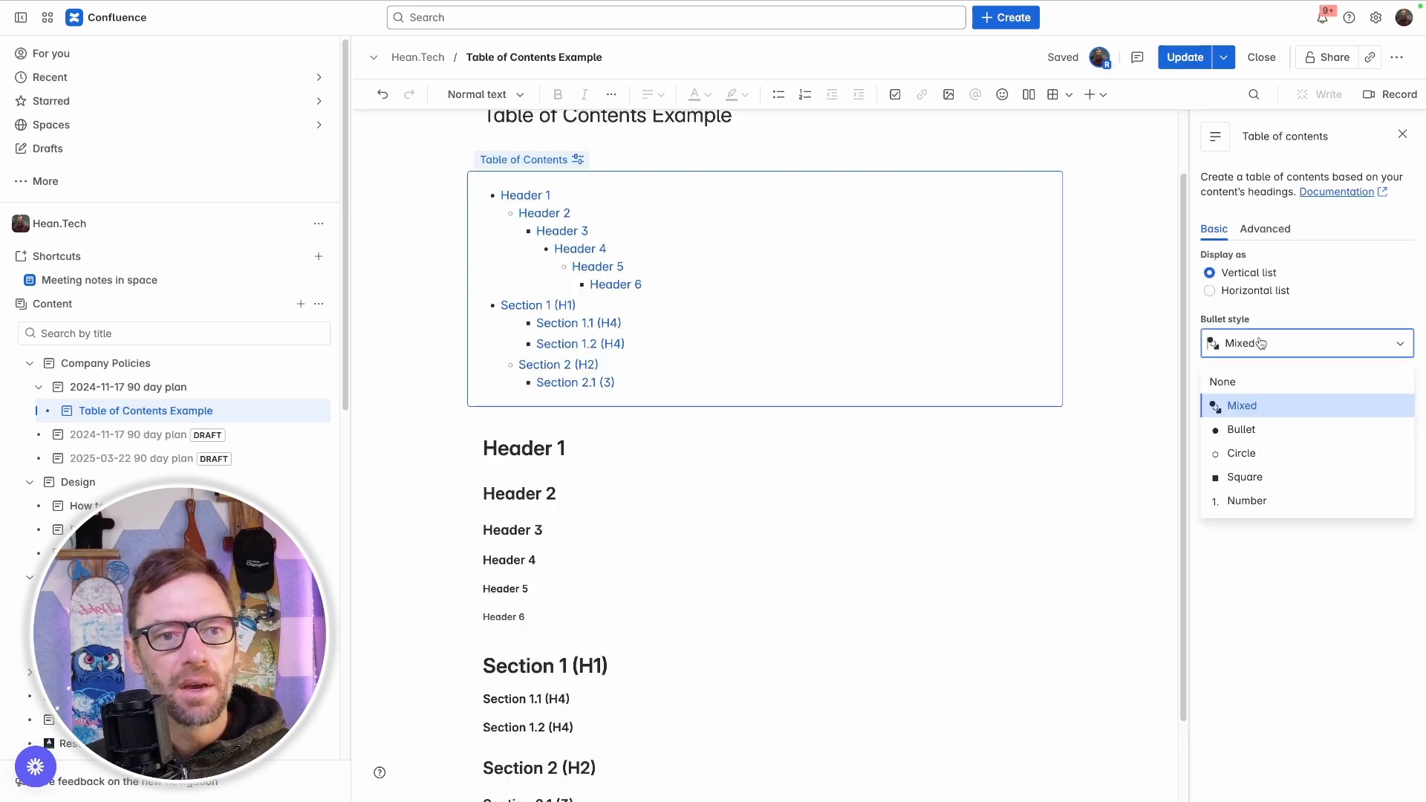
{"action": "left_click", "coordinate": [1286, 435]}
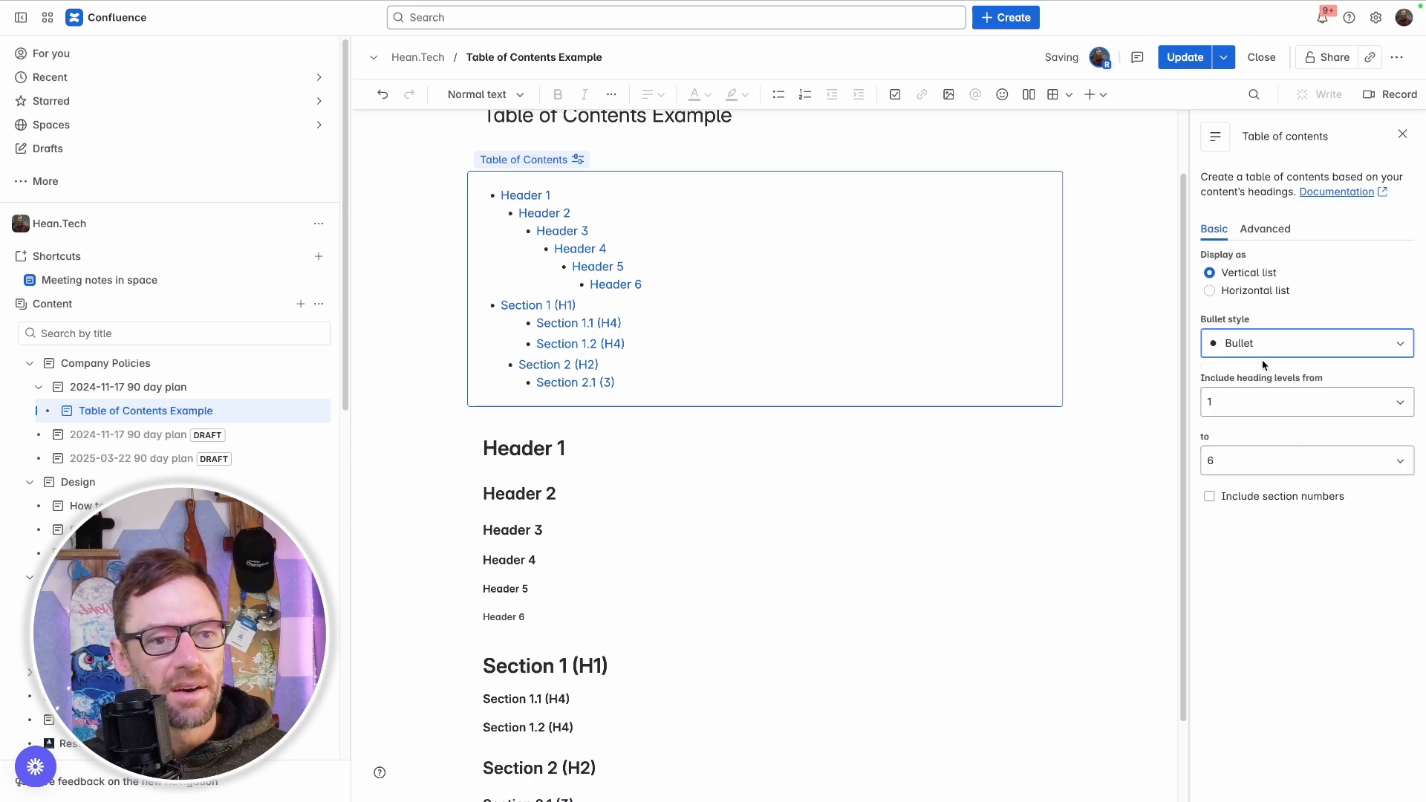
{"action": "left_click", "coordinate": [1263, 353]}
{"action": "left_click", "coordinate": [1264, 477]}
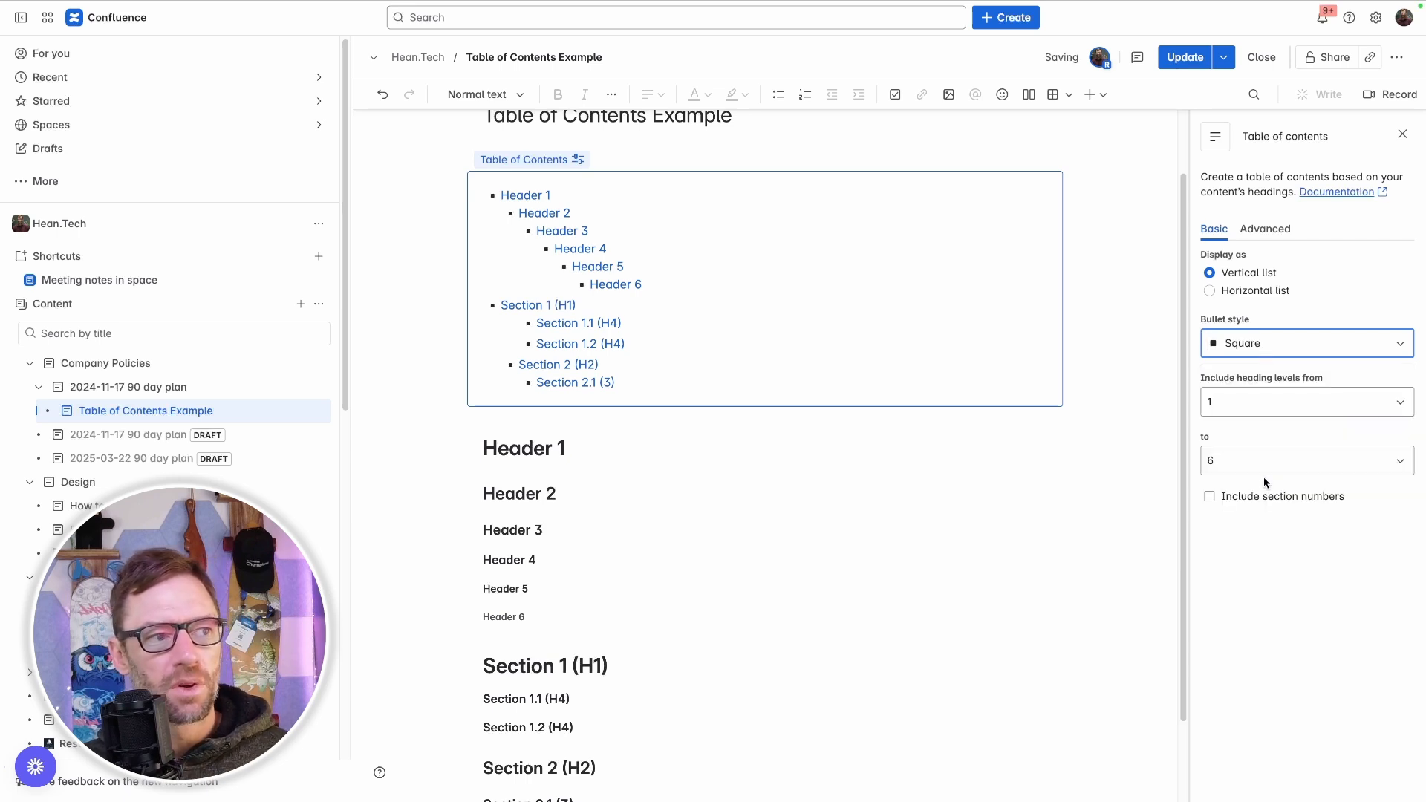
{"action": "left_click", "coordinate": [1252, 360]}
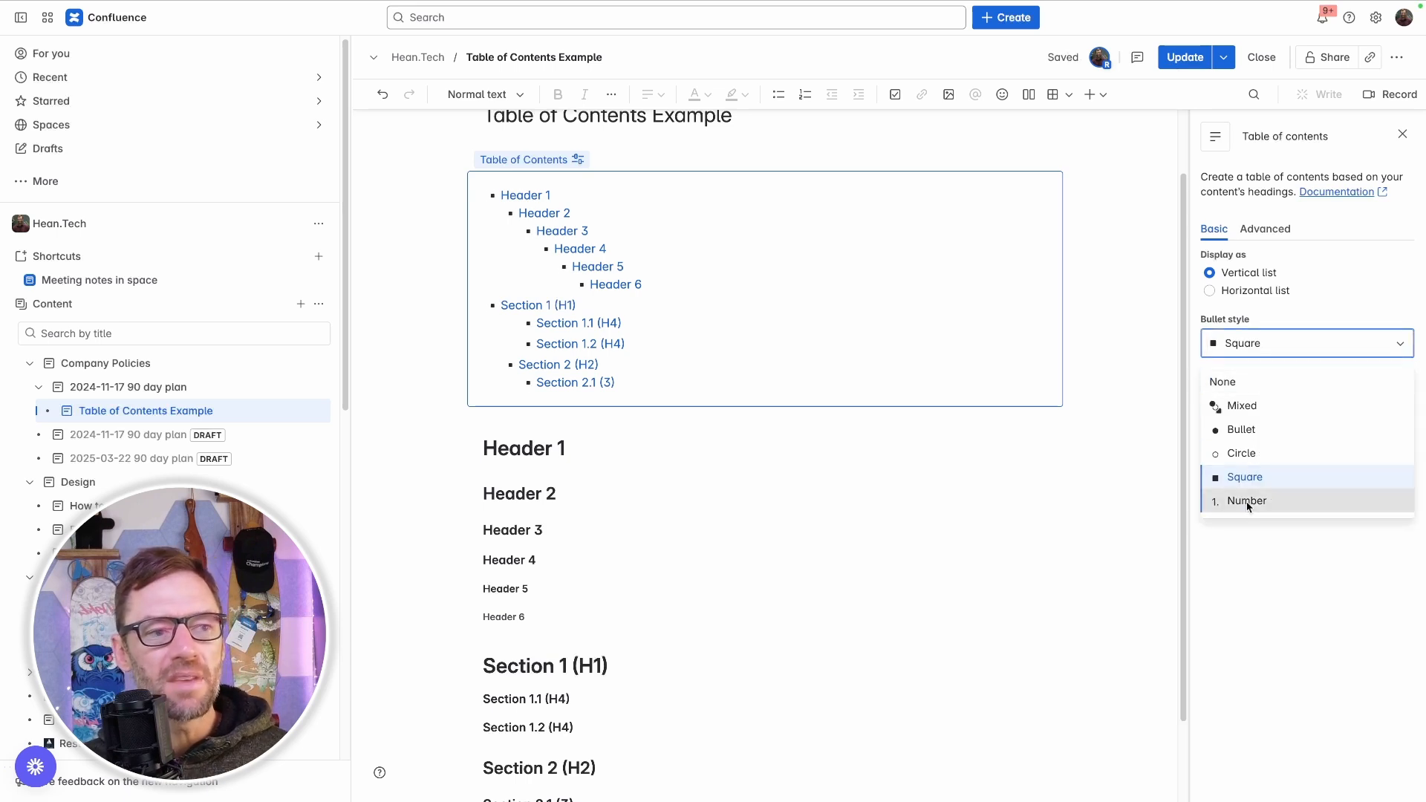
{"action": "left_click", "coordinate": [1249, 503]}
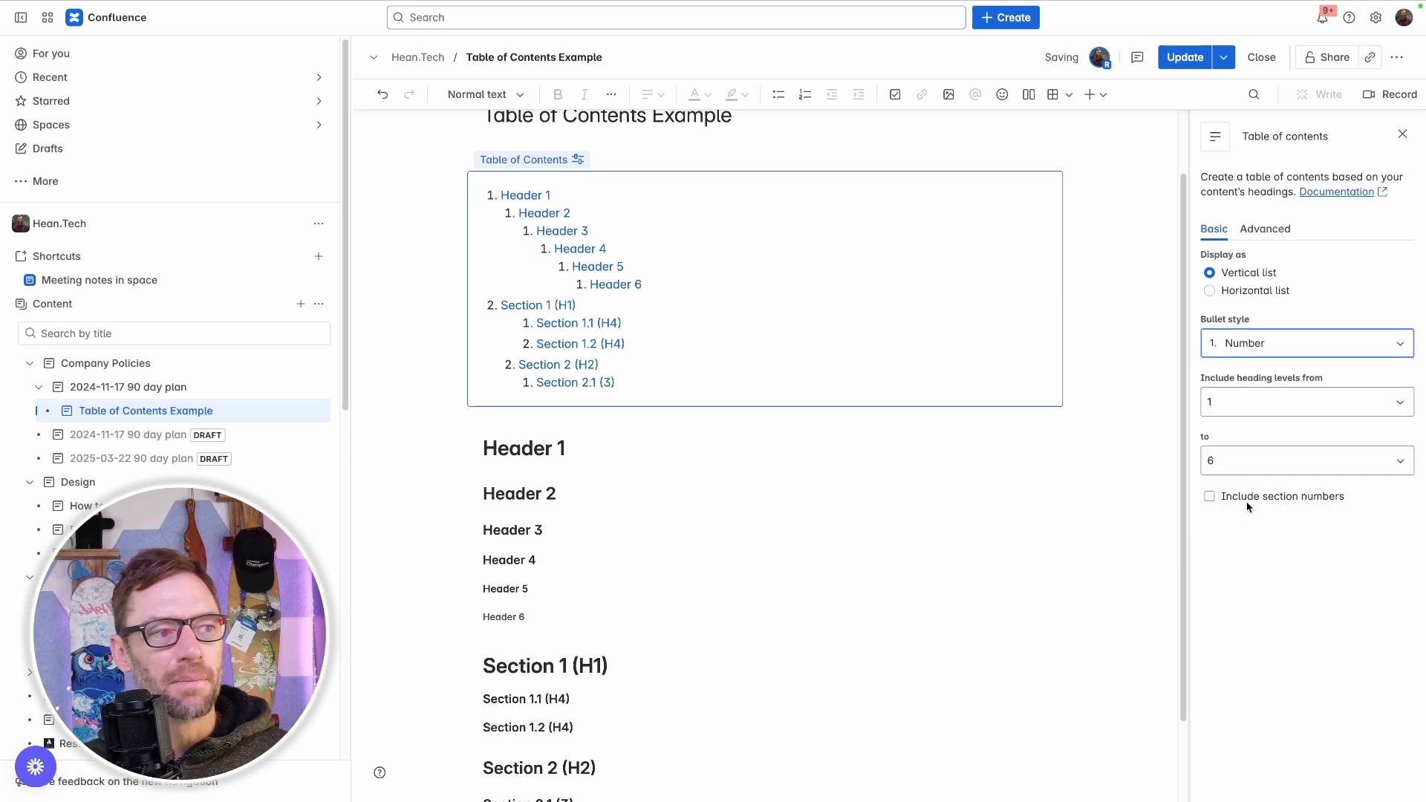
{"action": "left_click", "coordinate": [1266, 352]}
{"action": "left_click", "coordinate": [1258, 376]}
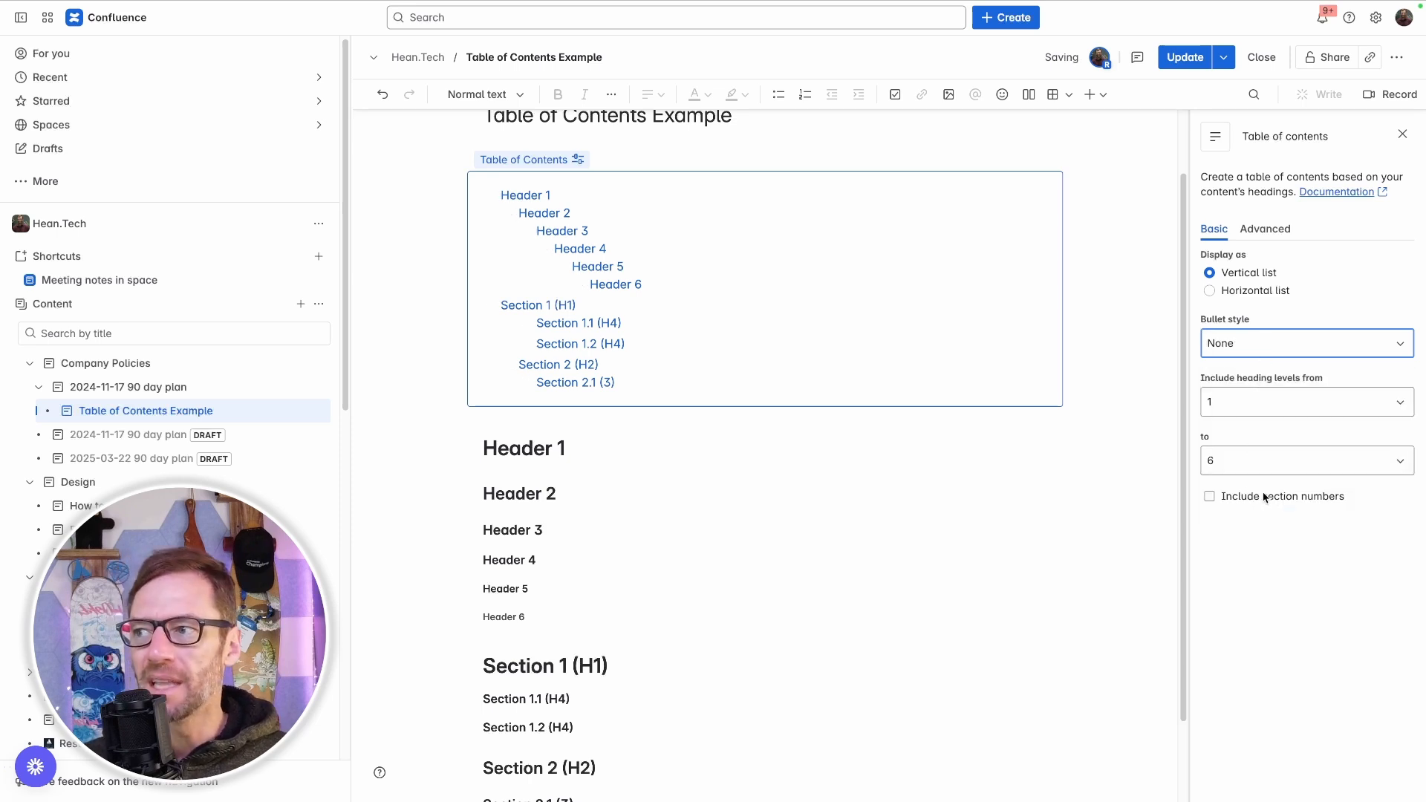
Step: Try including section numbers in the table of contents, and turn the option off again
{"action": "left_click", "coordinate": [1237, 498]}
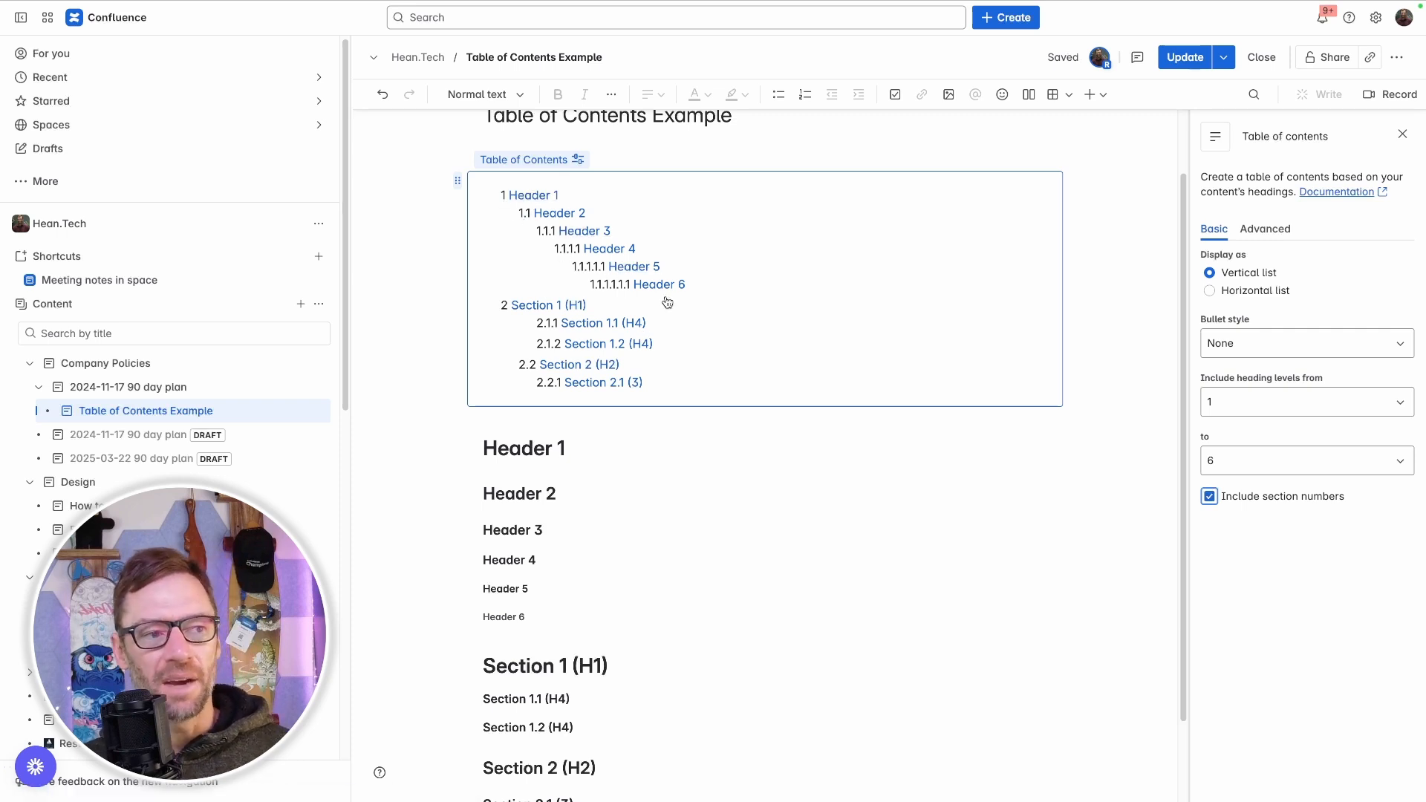
{"action": "left_click", "coordinate": [1212, 495]}
Step: Review the starting heading level choices, keep level 1, and limit the table of contents to heading levels up to 3
{"action": "left_click", "coordinate": [1286, 403]}
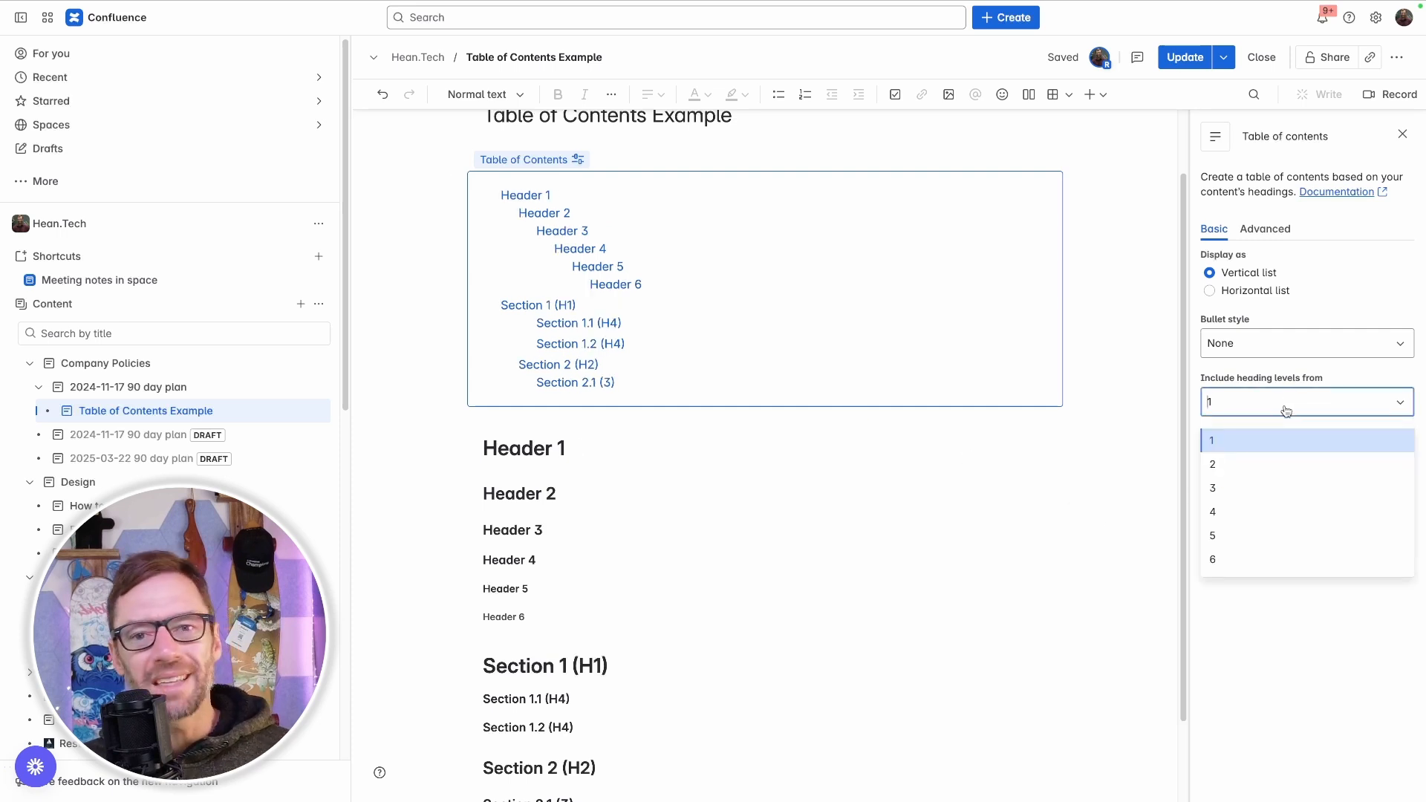
{"action": "left_click", "coordinate": [1283, 376]}
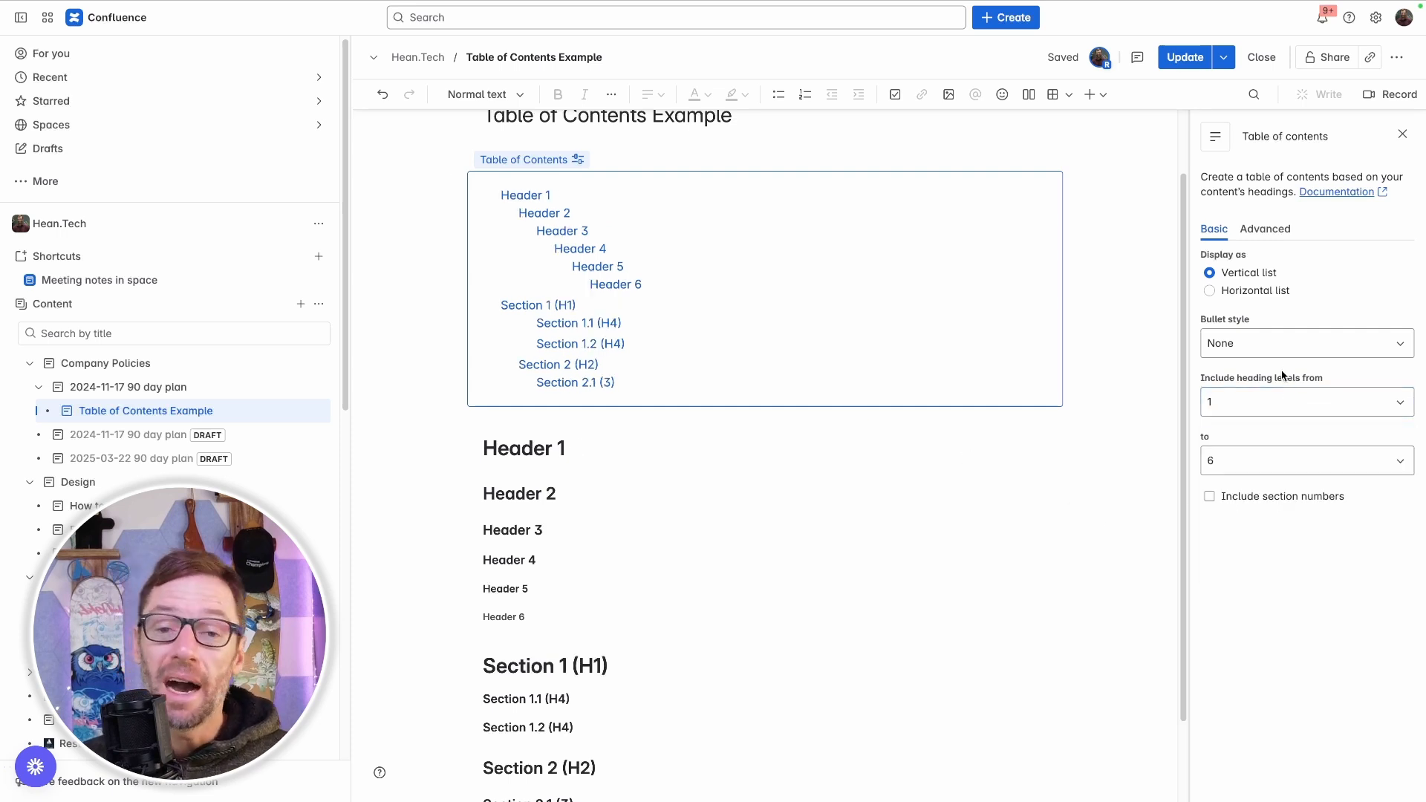
{"action": "left_click", "coordinate": [1263, 461]}
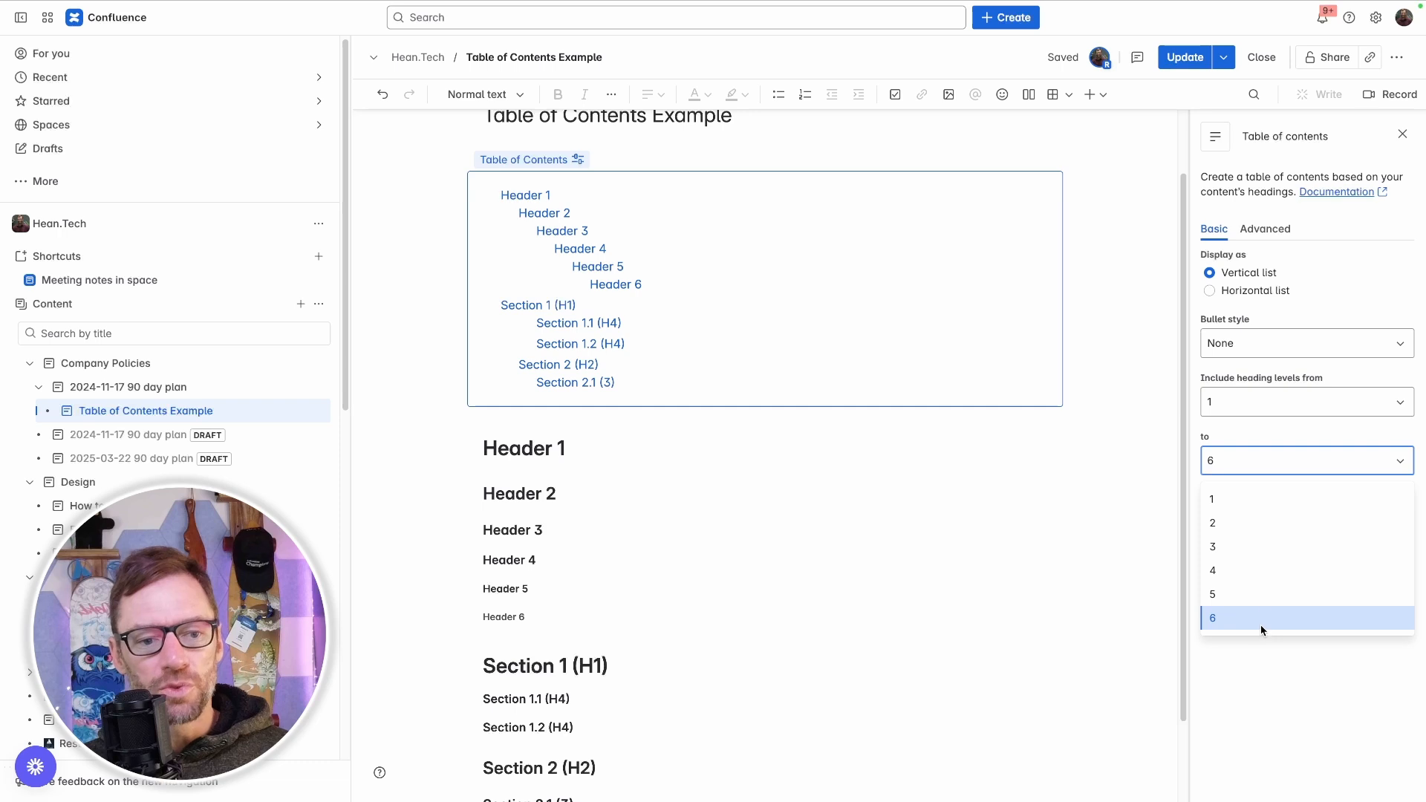
{"action": "left_click", "coordinate": [1242, 551]}
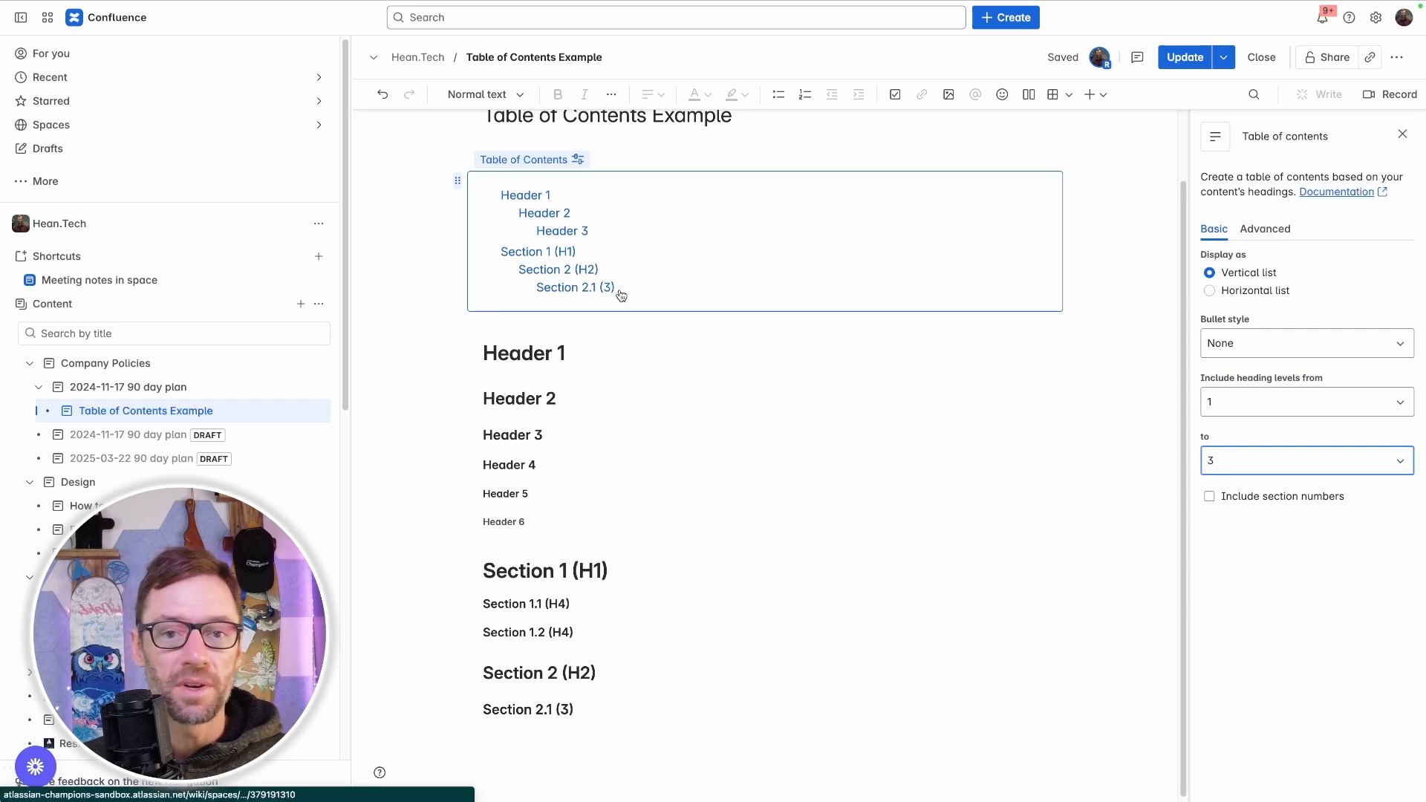
Step: Extend the table of contents to heading level 6, try starting it at level 2, and return the starting level to 1
{"action": "left_click", "coordinate": [1260, 473]}
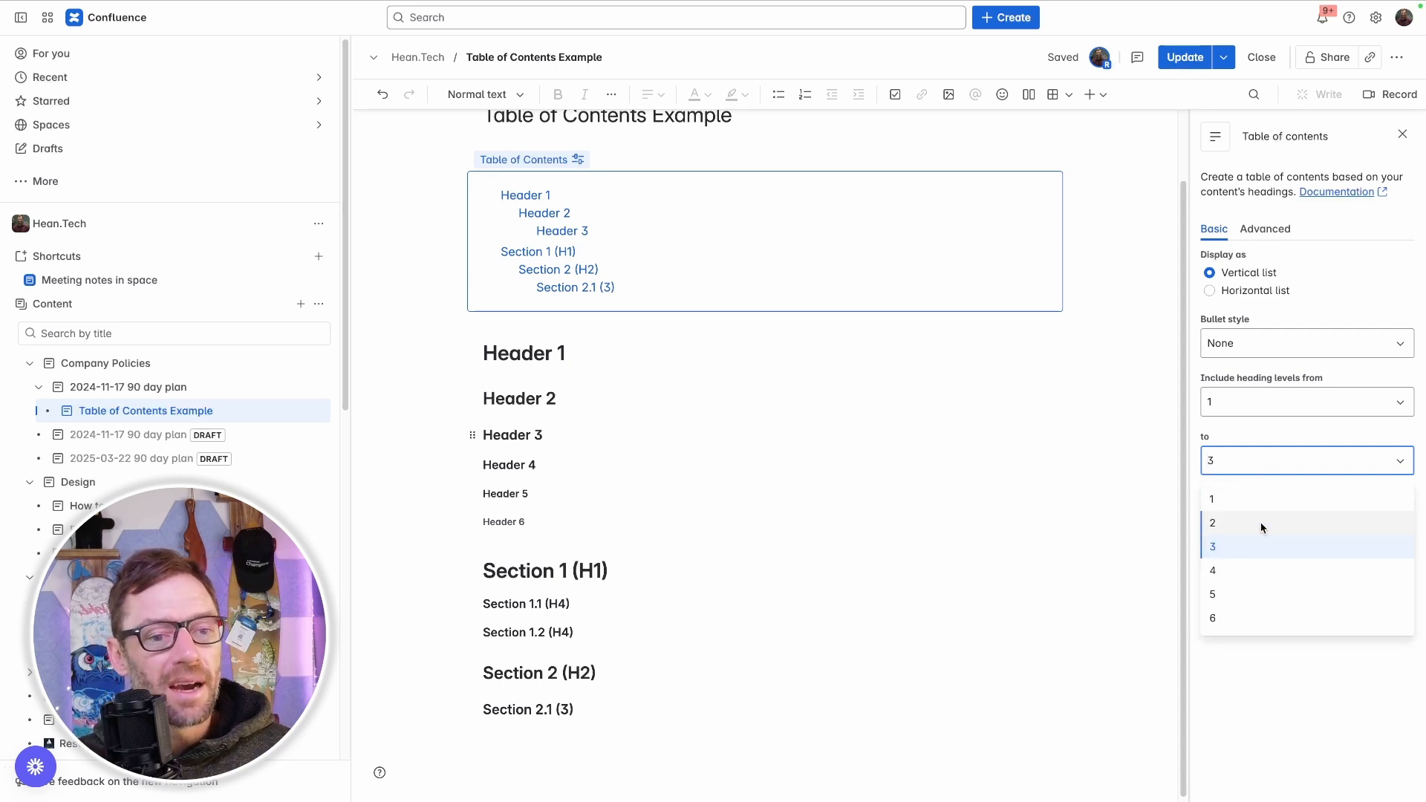
{"action": "left_click", "coordinate": [1266, 617]}
{"action": "left_click", "coordinate": [1256, 403]}
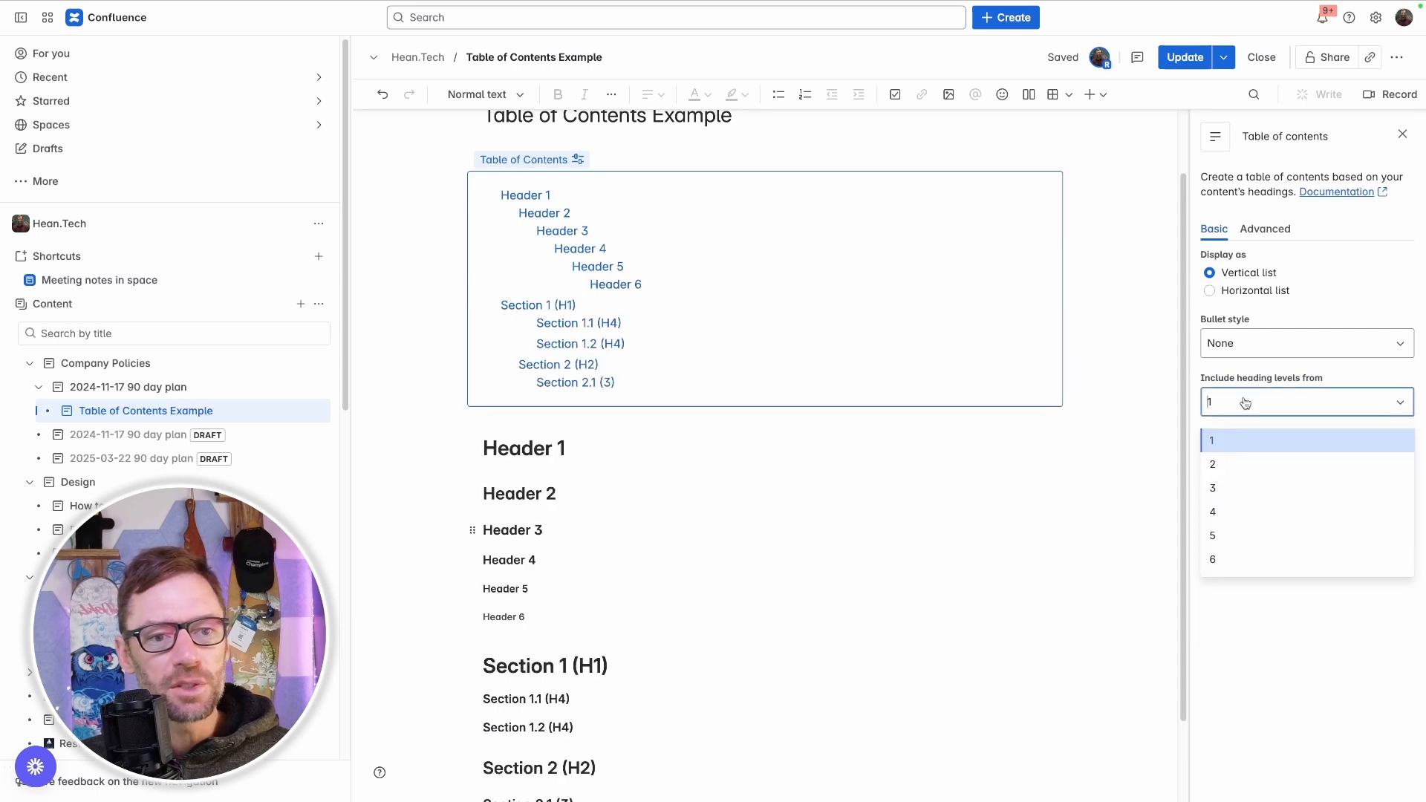
{"action": "left_click", "coordinate": [1249, 465]}
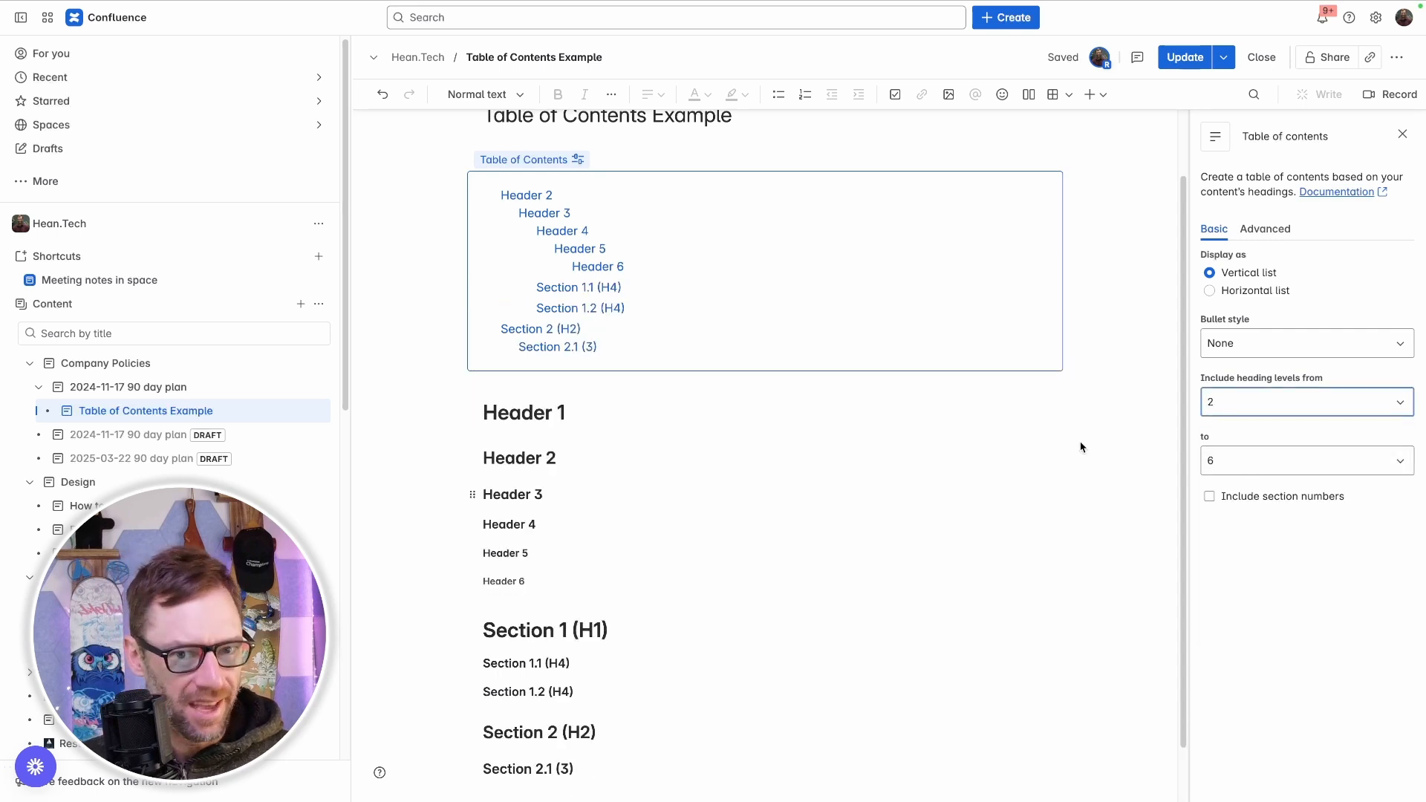
{"action": "left_click", "coordinate": [1302, 411]}
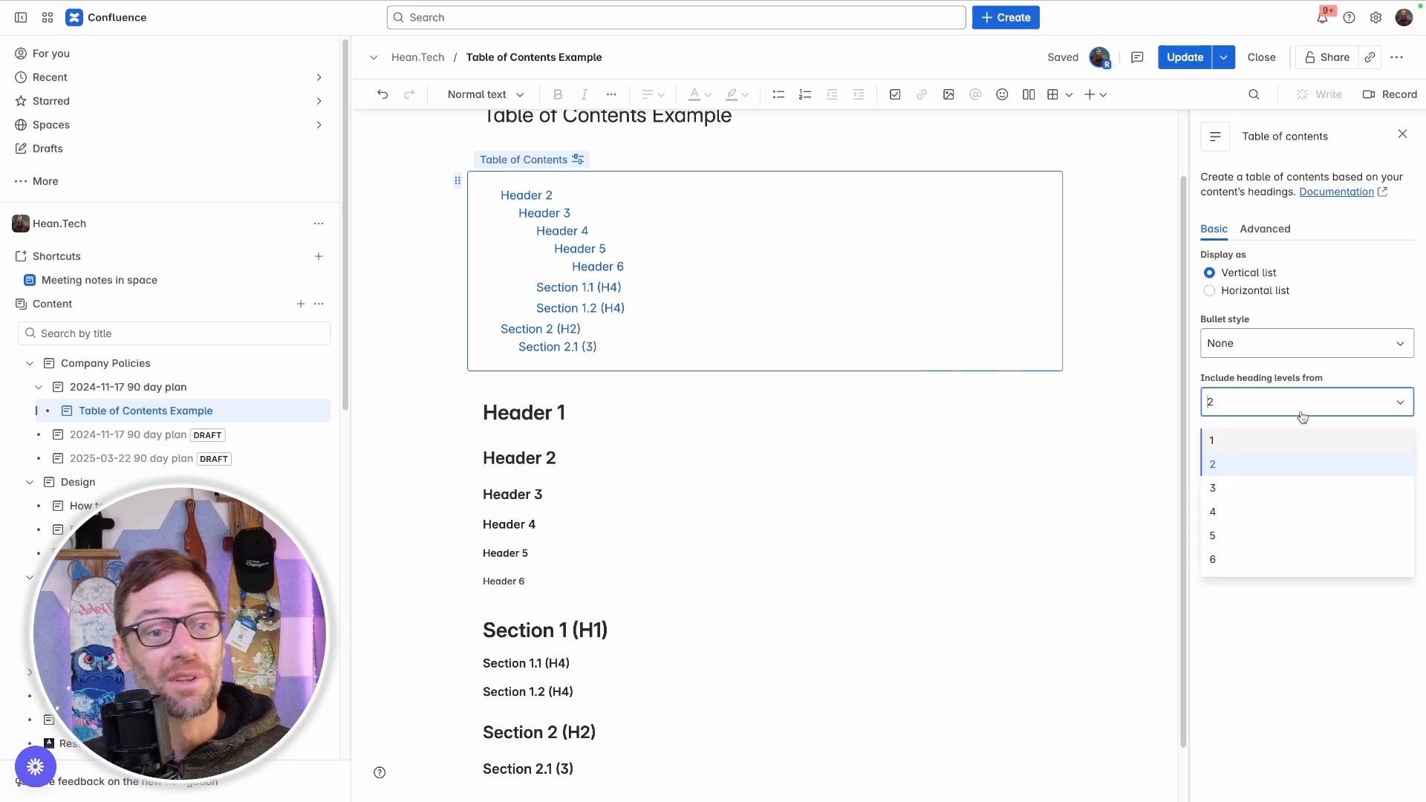
{"action": "left_click", "coordinate": [1295, 442]}
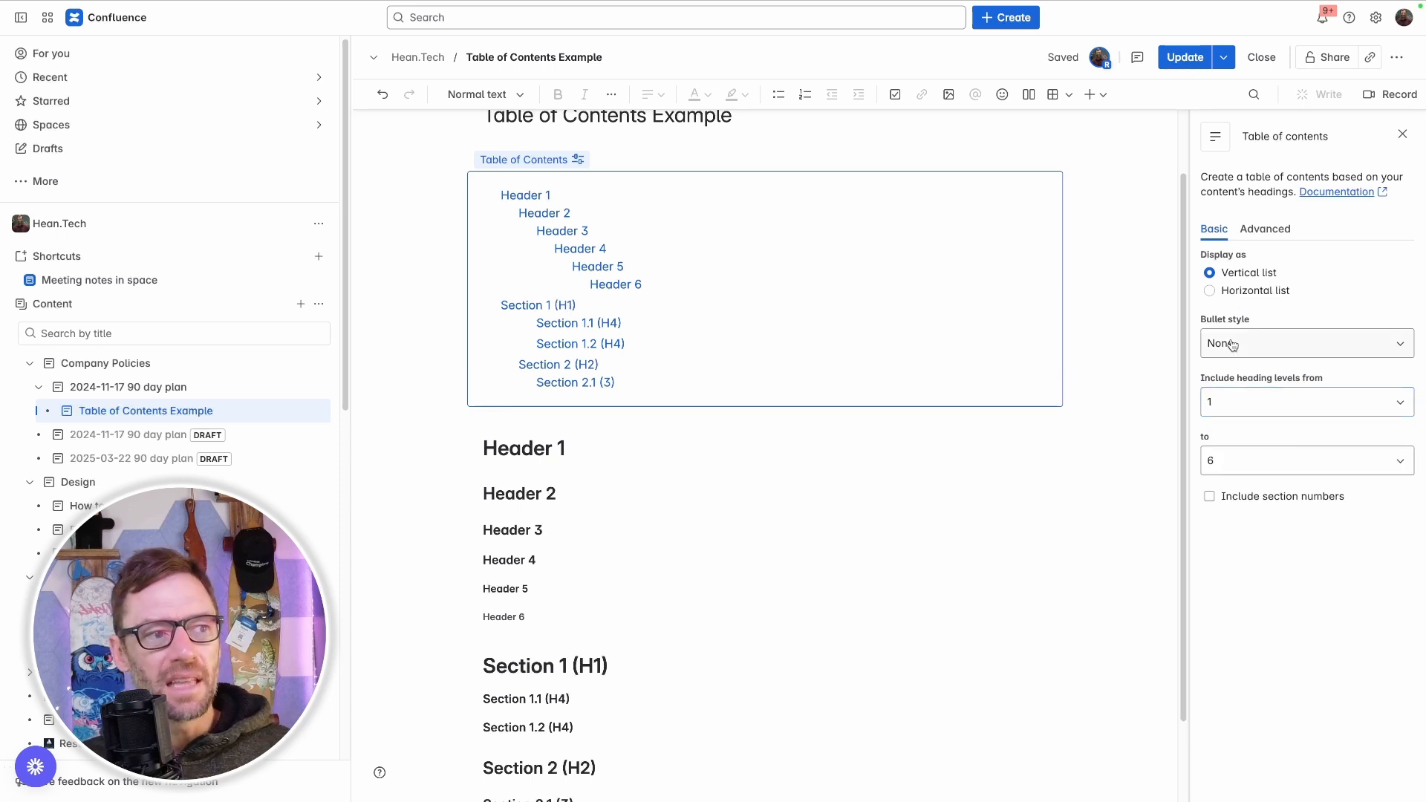
{"action": "left_click", "coordinate": [1258, 354]}
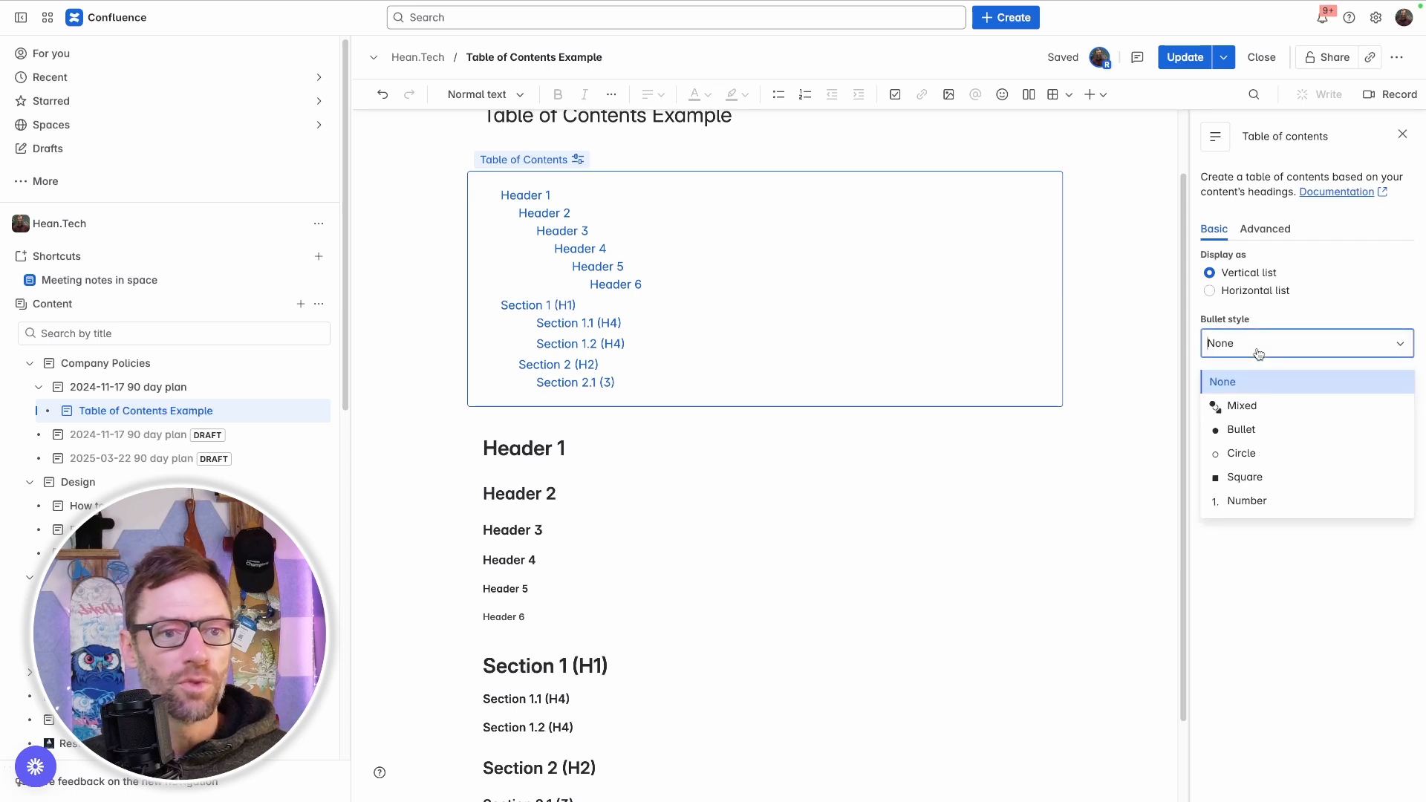
{"action": "left_click", "coordinate": [1300, 354]}
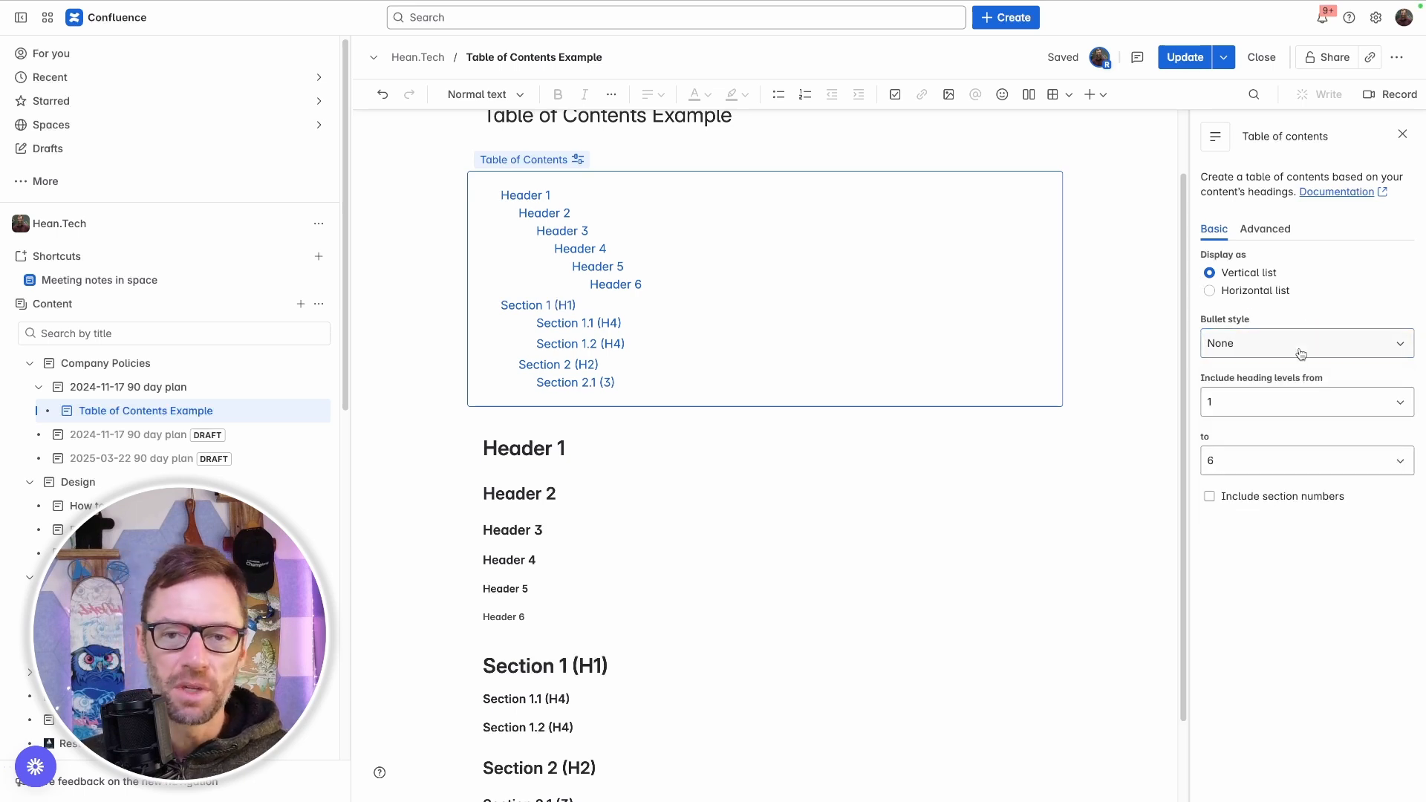
Step: In the advanced settings of the table of contents, set the heading indent to 50px
{"action": "left_click", "coordinate": [1261, 232]}
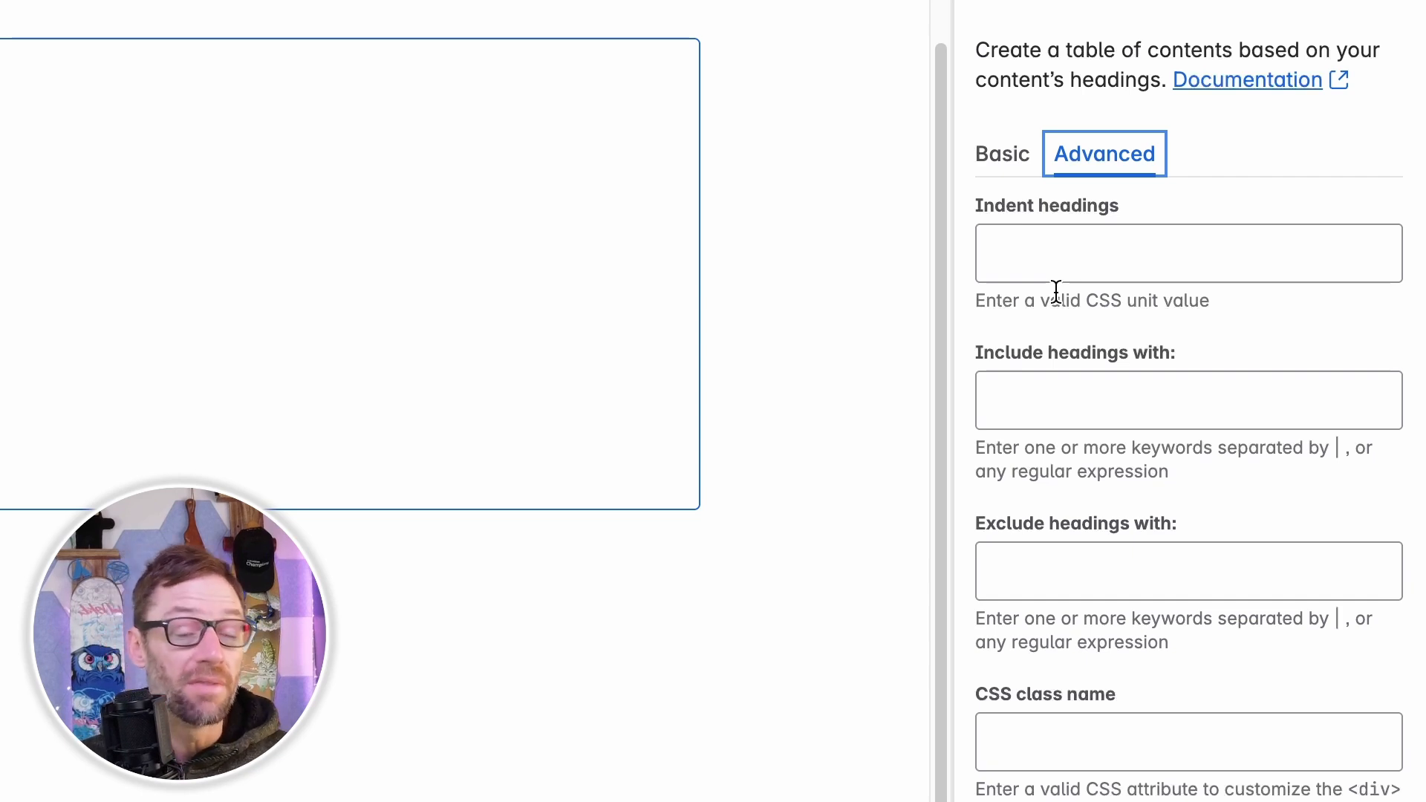
{"action": "left_click", "coordinate": [1036, 255]}
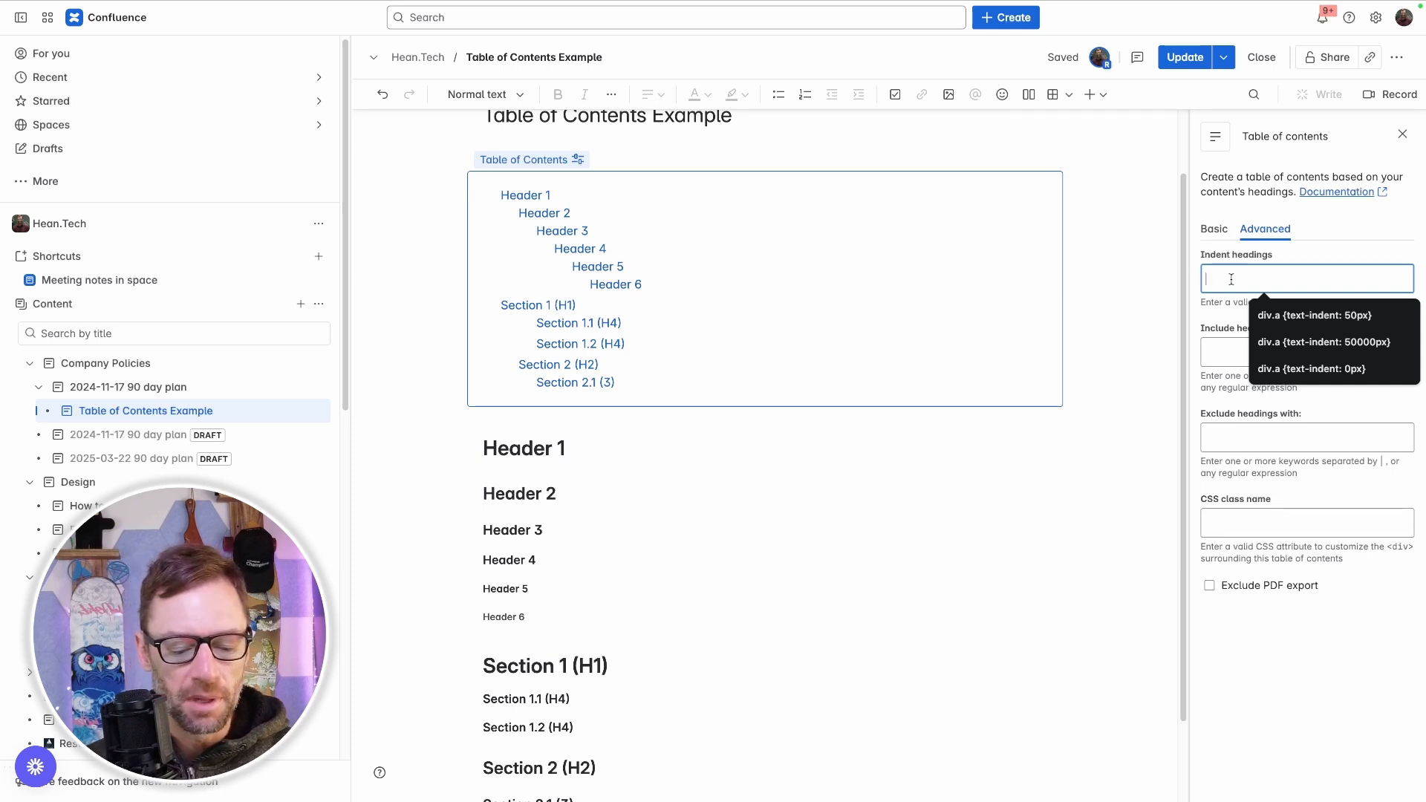
{"action": "type", "text": "50px"}
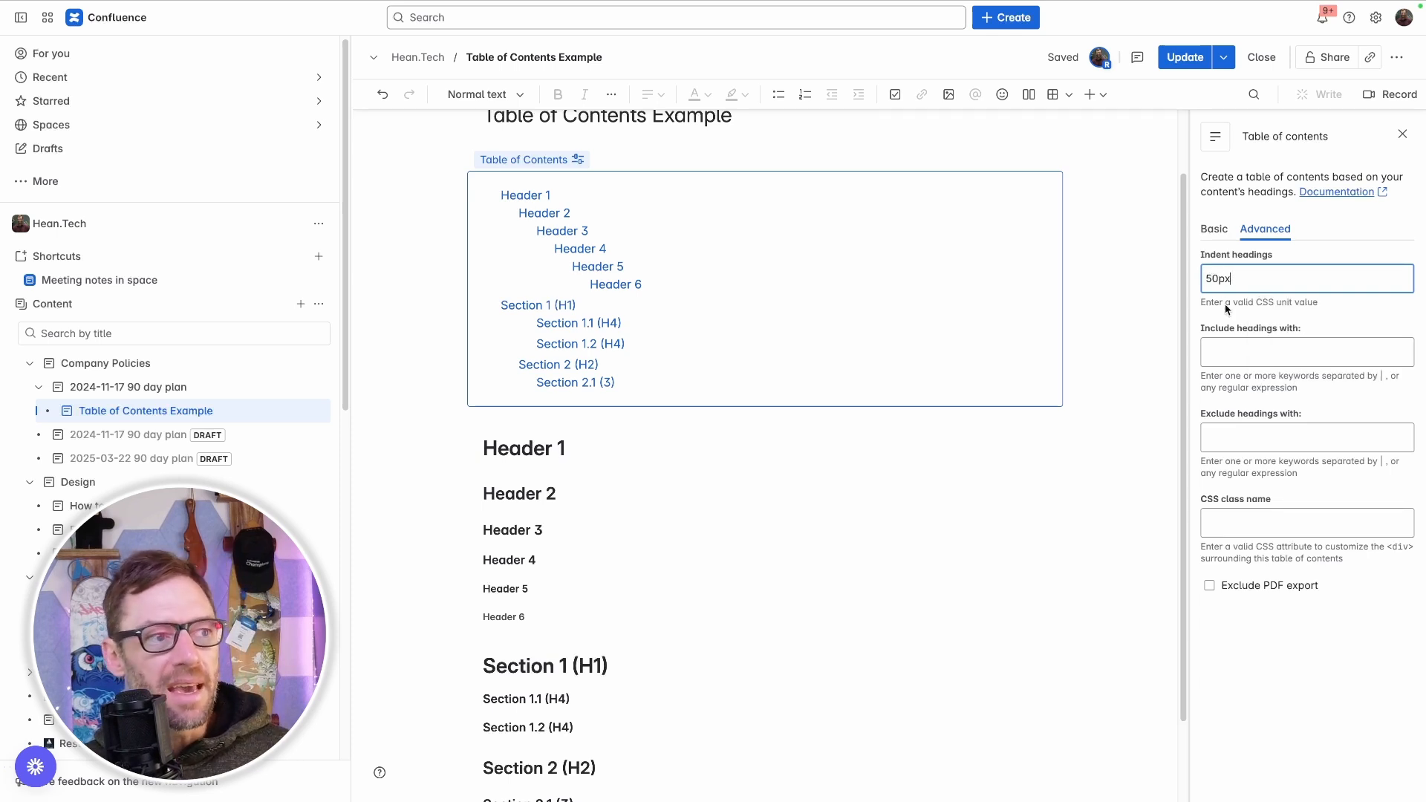
{"action": "key", "text": "Tab"}
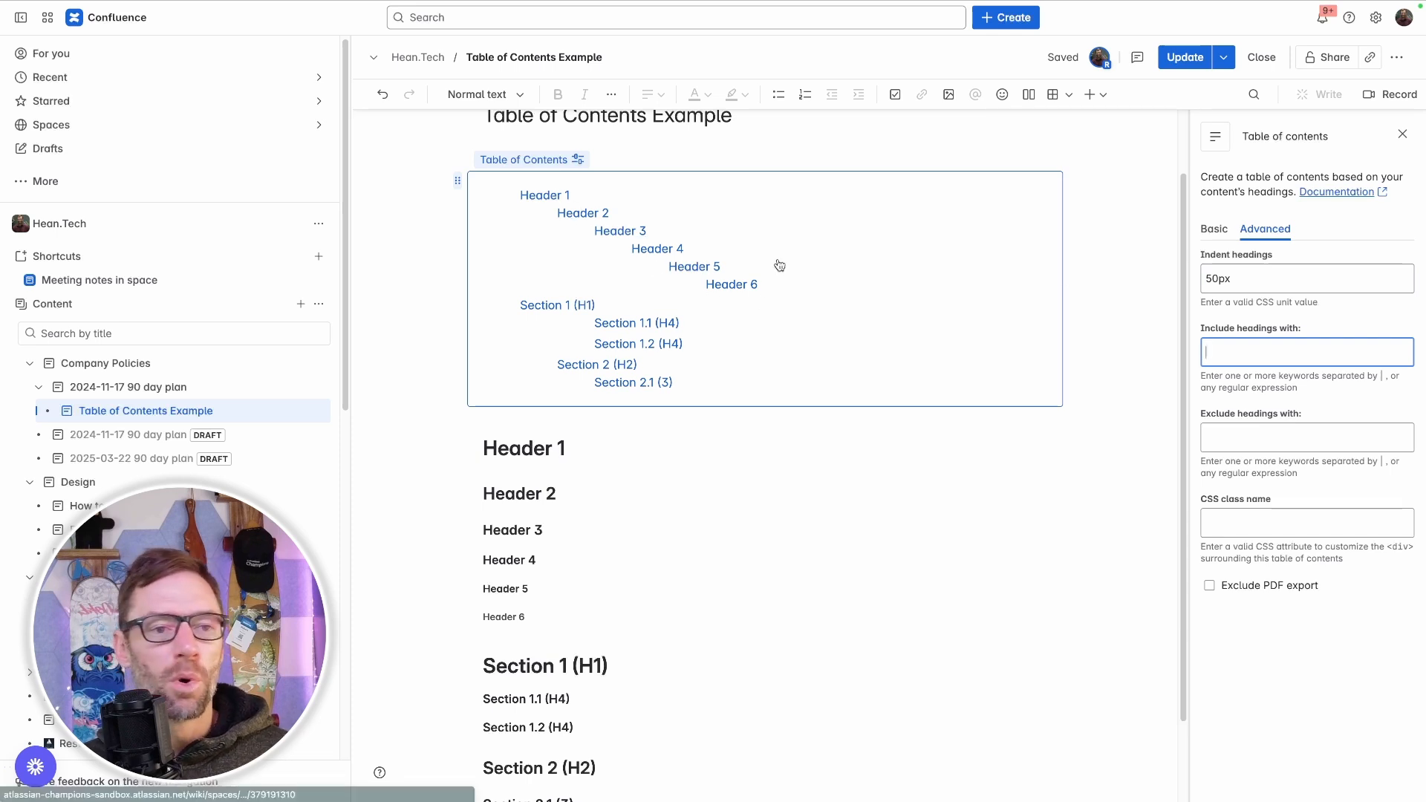
Step: Reduce the heading indent of the table of contents to 5px
{"action": "left_click_drag", "start_coordinate": [1219, 278], "coordinate": [1202, 280]}
{"action": "type", "text": "5"}
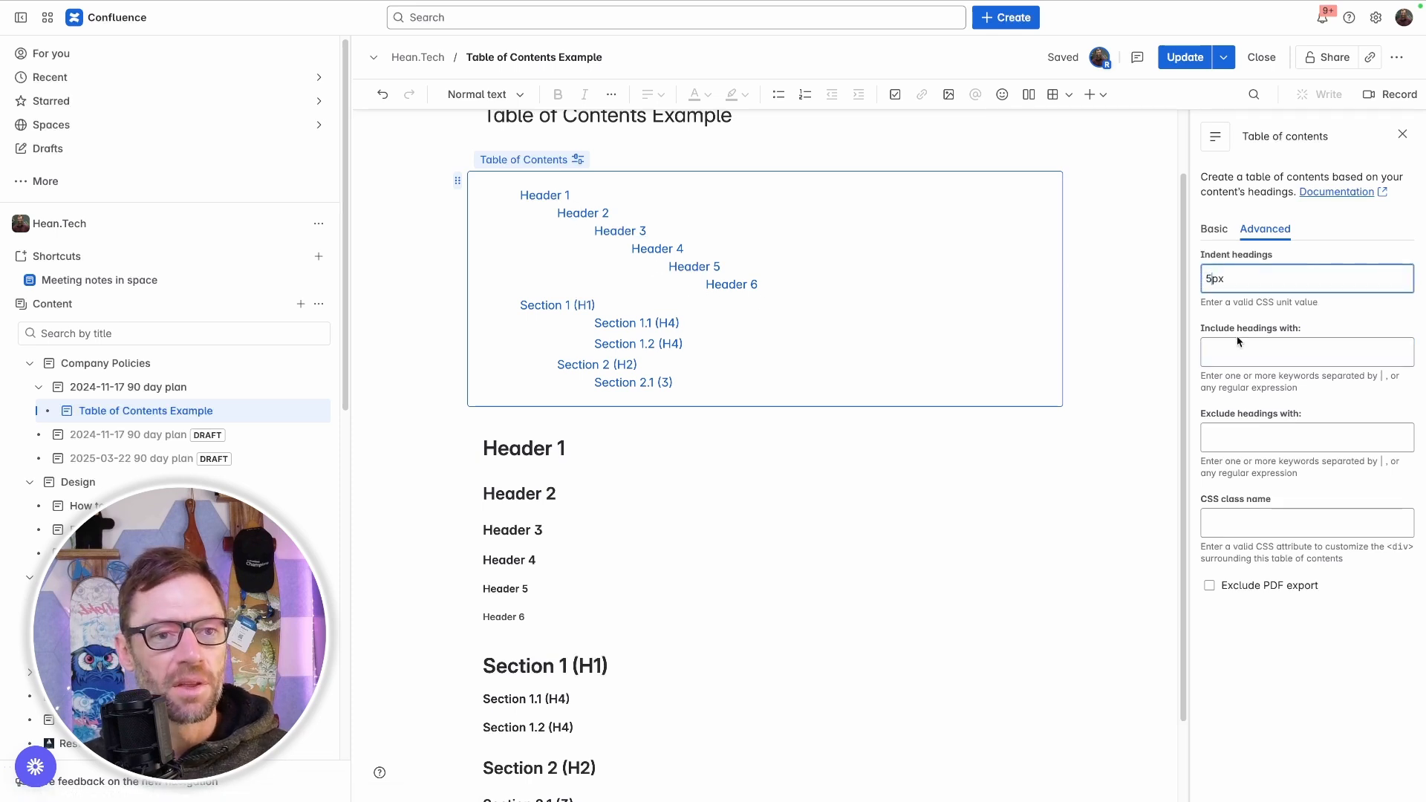
{"action": "left_click", "coordinate": [1238, 341]}
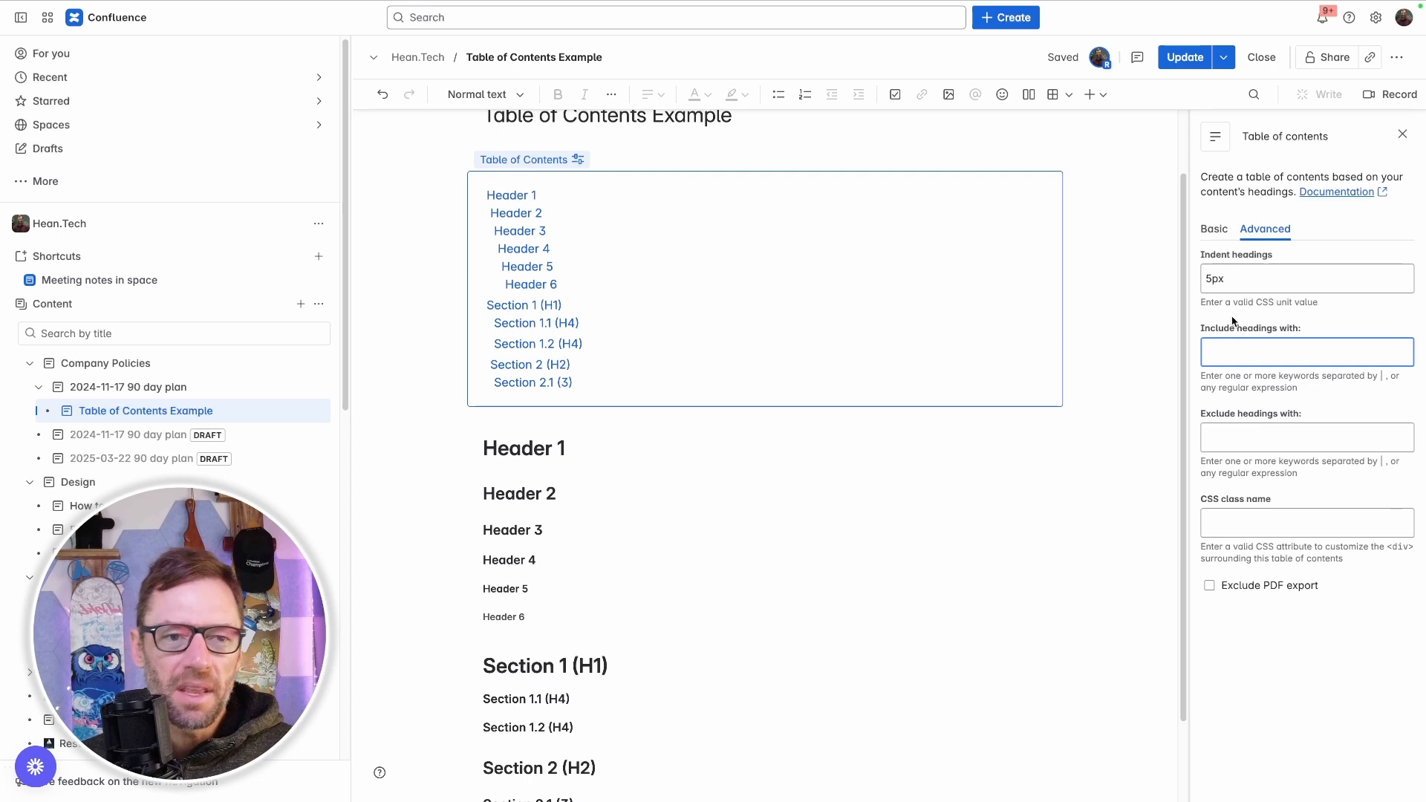
Step: Replace the table of contents' heading indent with 25px
{"action": "left_click_drag", "start_coordinate": [1231, 281], "coordinate": [1184, 279]}
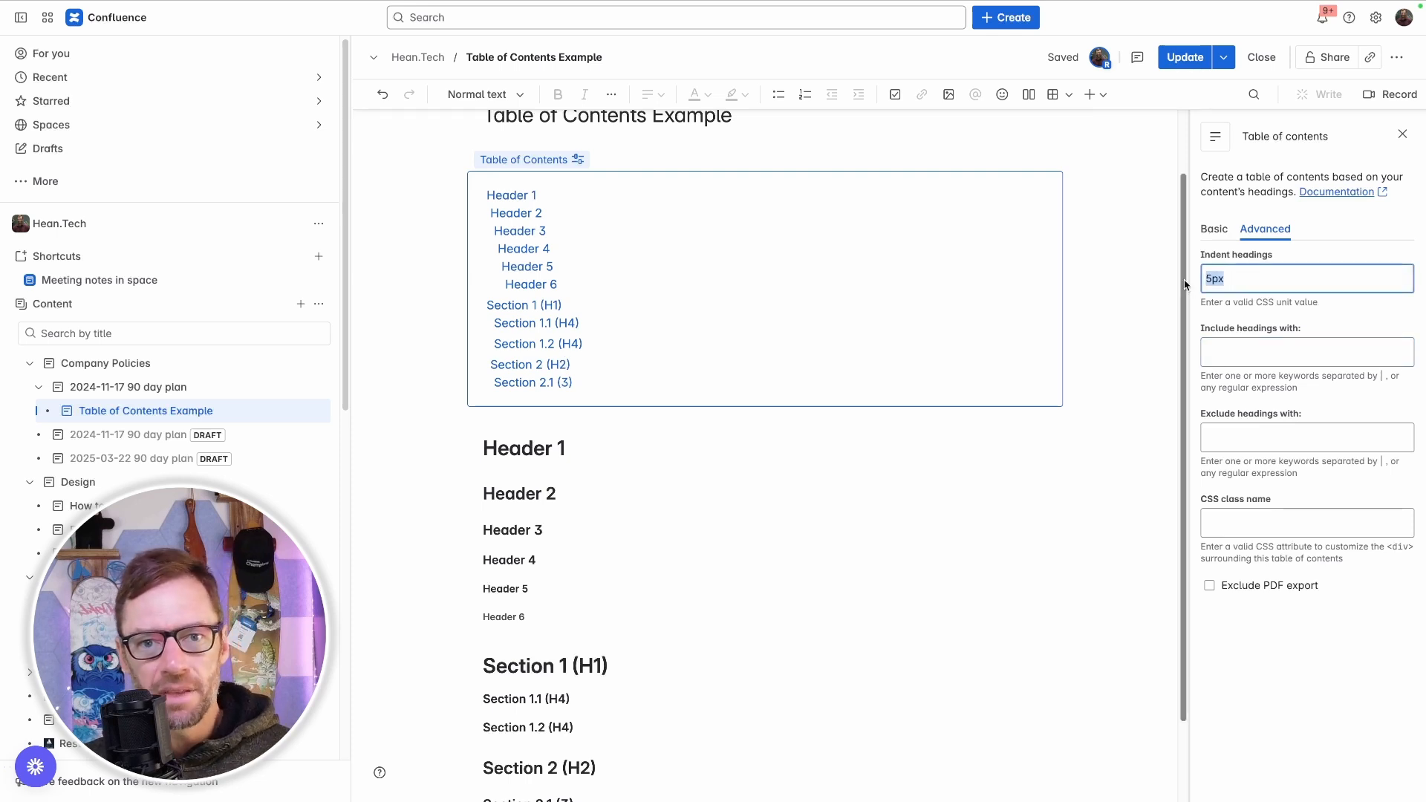
{"action": "type", "text": "25px"}
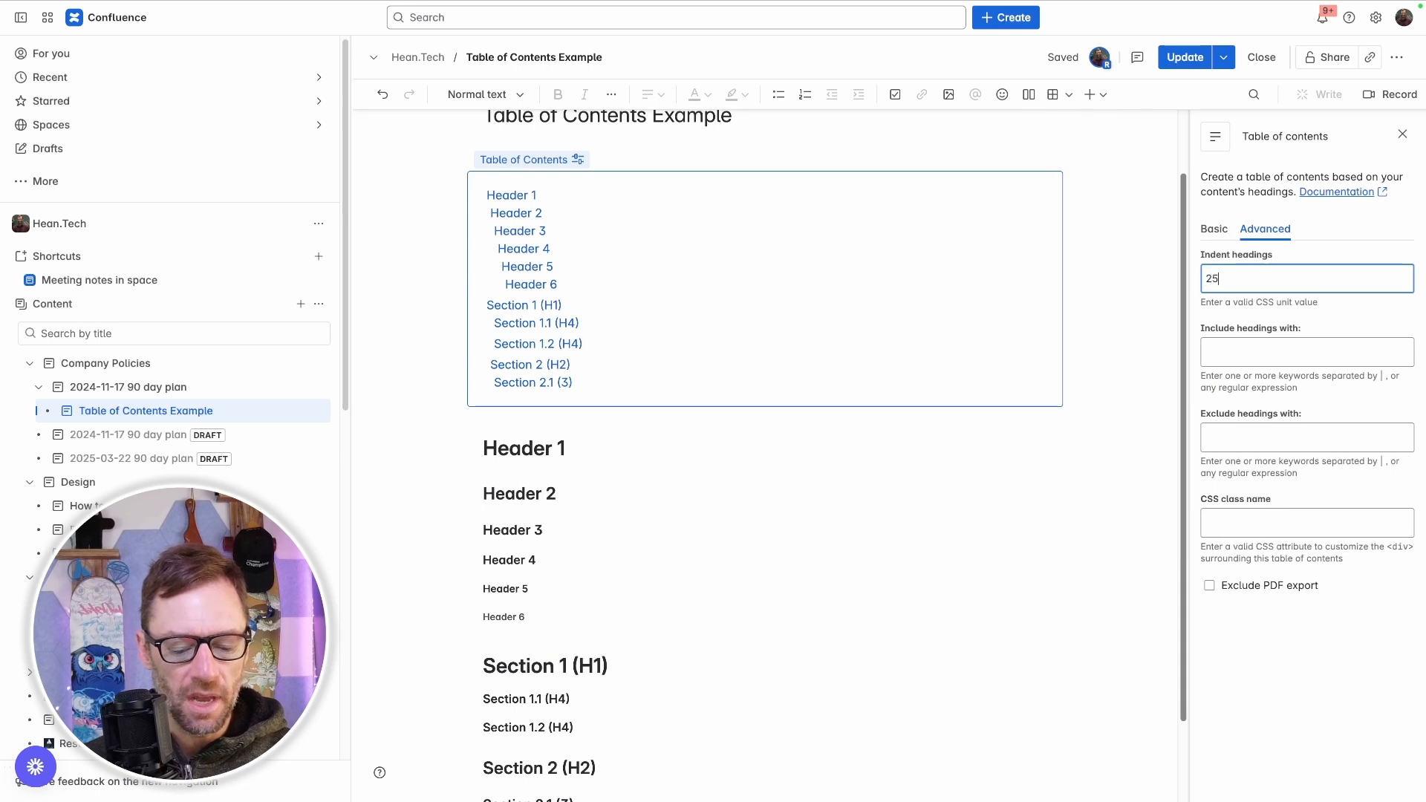
{"action": "left_click", "coordinate": [1225, 340]}
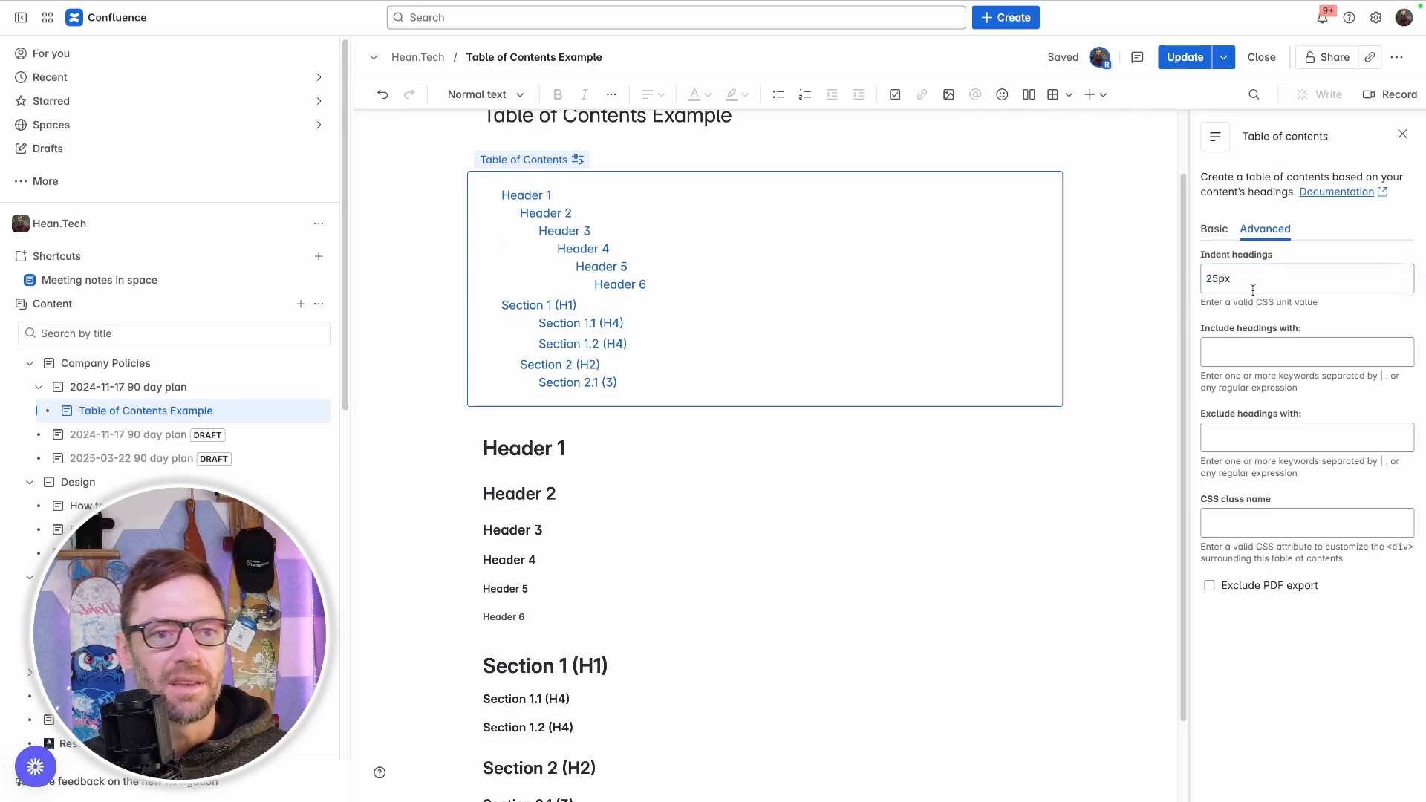
Step: Limit the table of contents to headings that contain the keyword "Section"
{"action": "left_click", "coordinate": [1234, 352]}
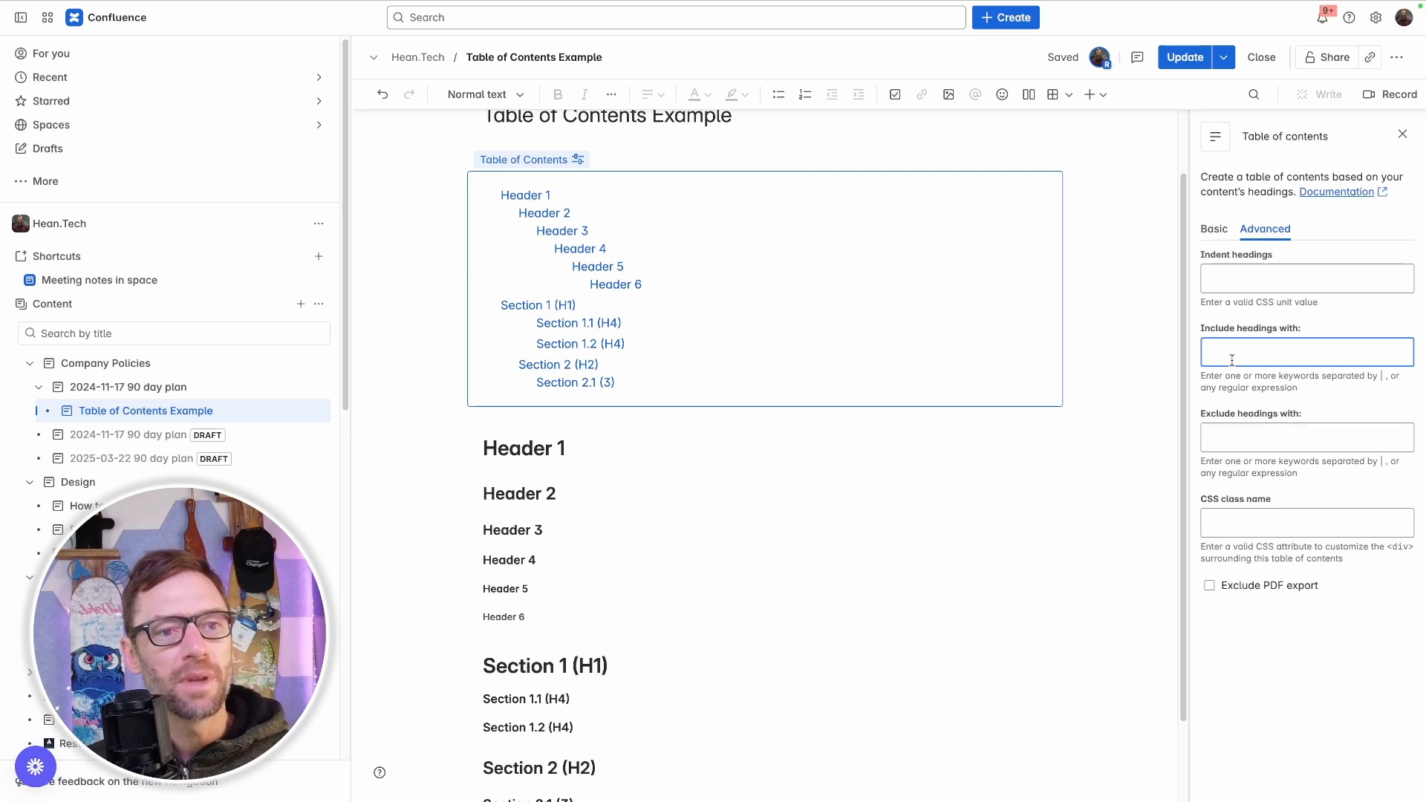
{"action": "type", "text": "Section"}
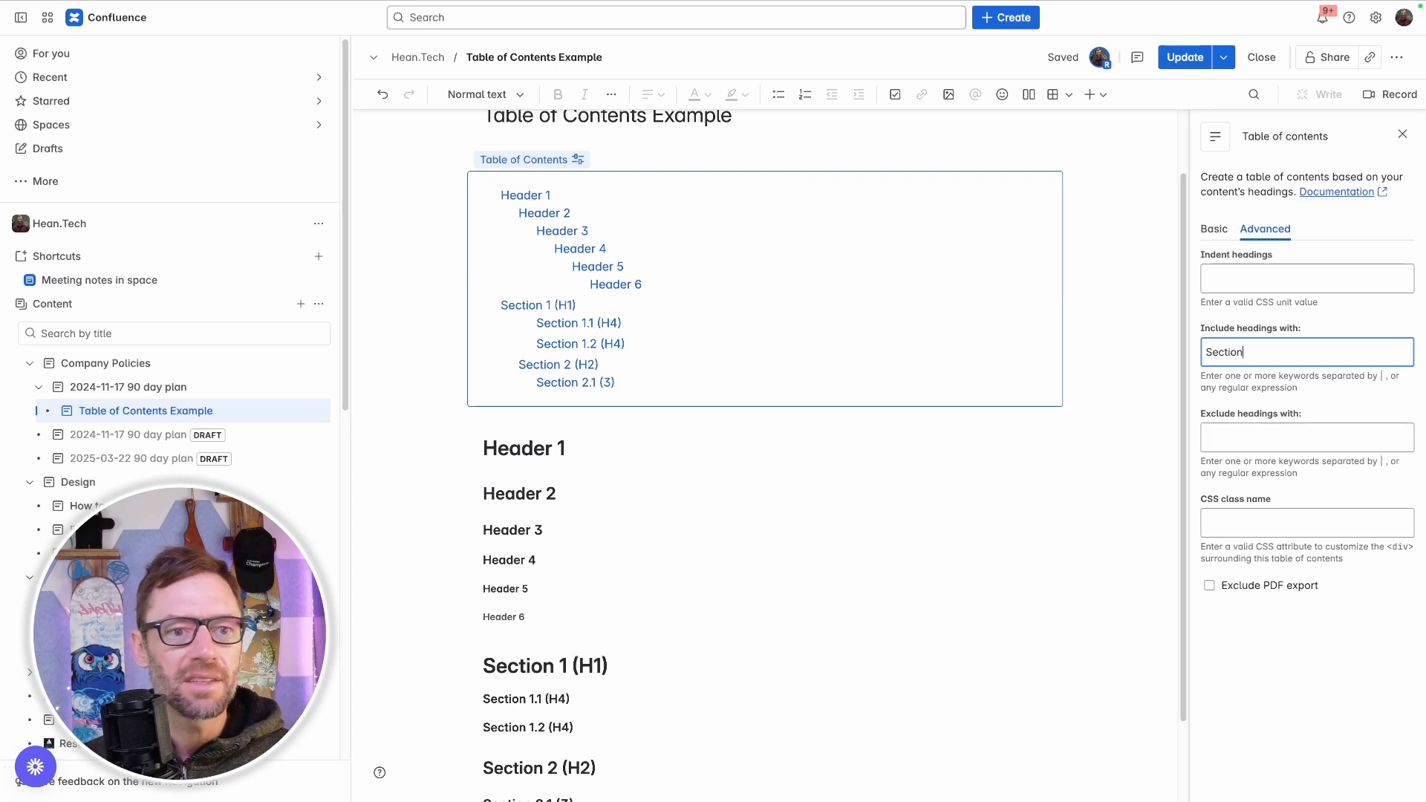
{"action": "left_click", "coordinate": [1249, 437]}
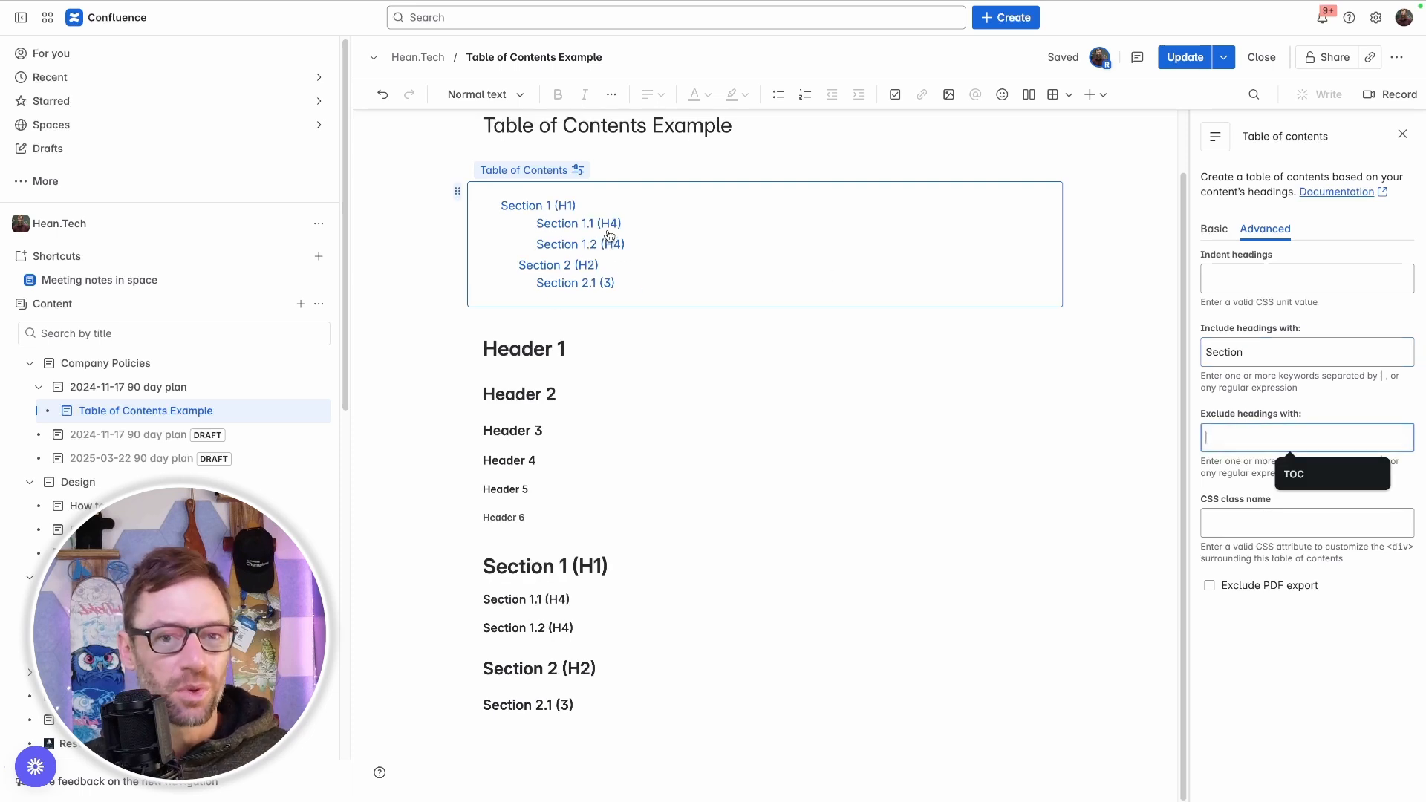
Step: Try extending the include-headings filter to "Section | 1", and clear the filter again
{"action": "left_click", "coordinate": [1083, 348]}
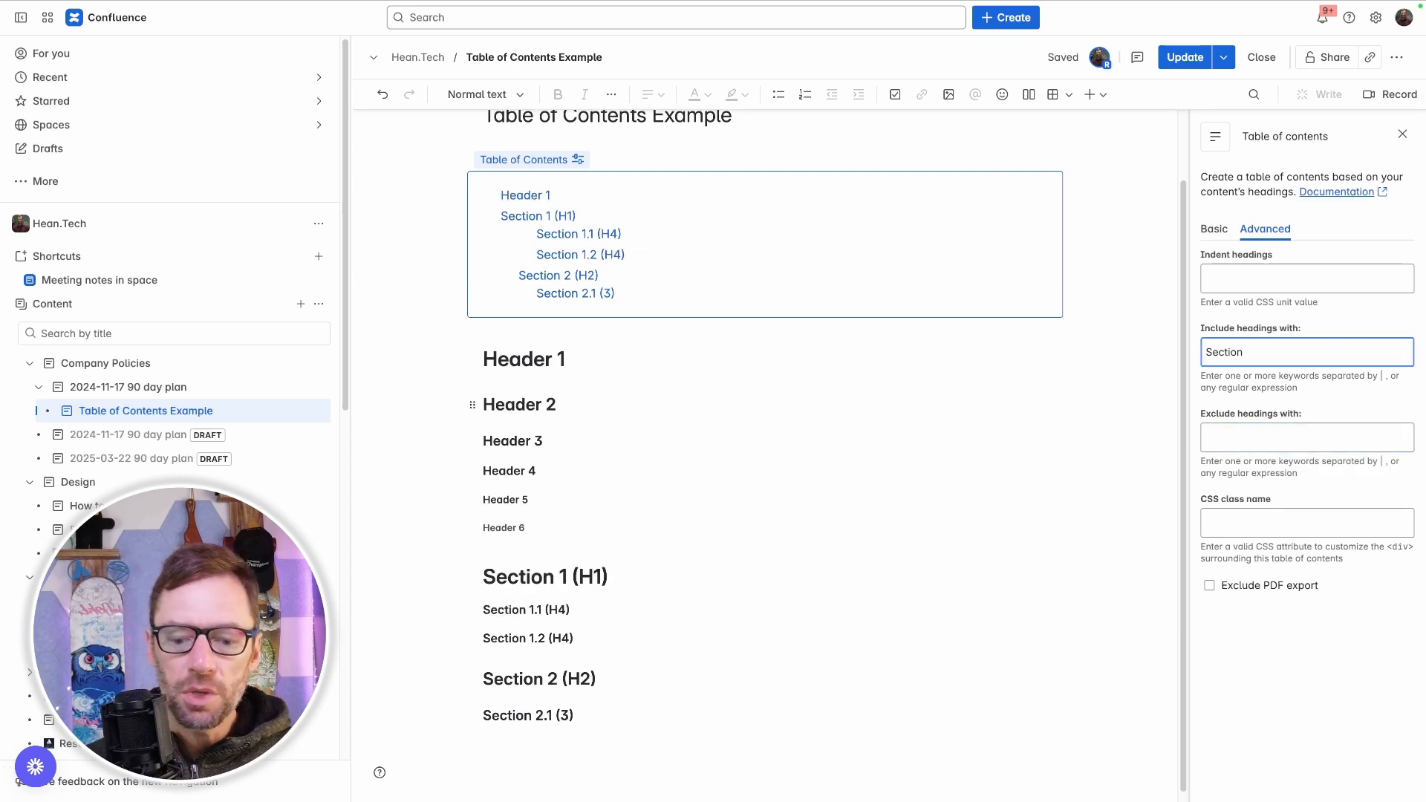
{"action": "type", "text": "|"}
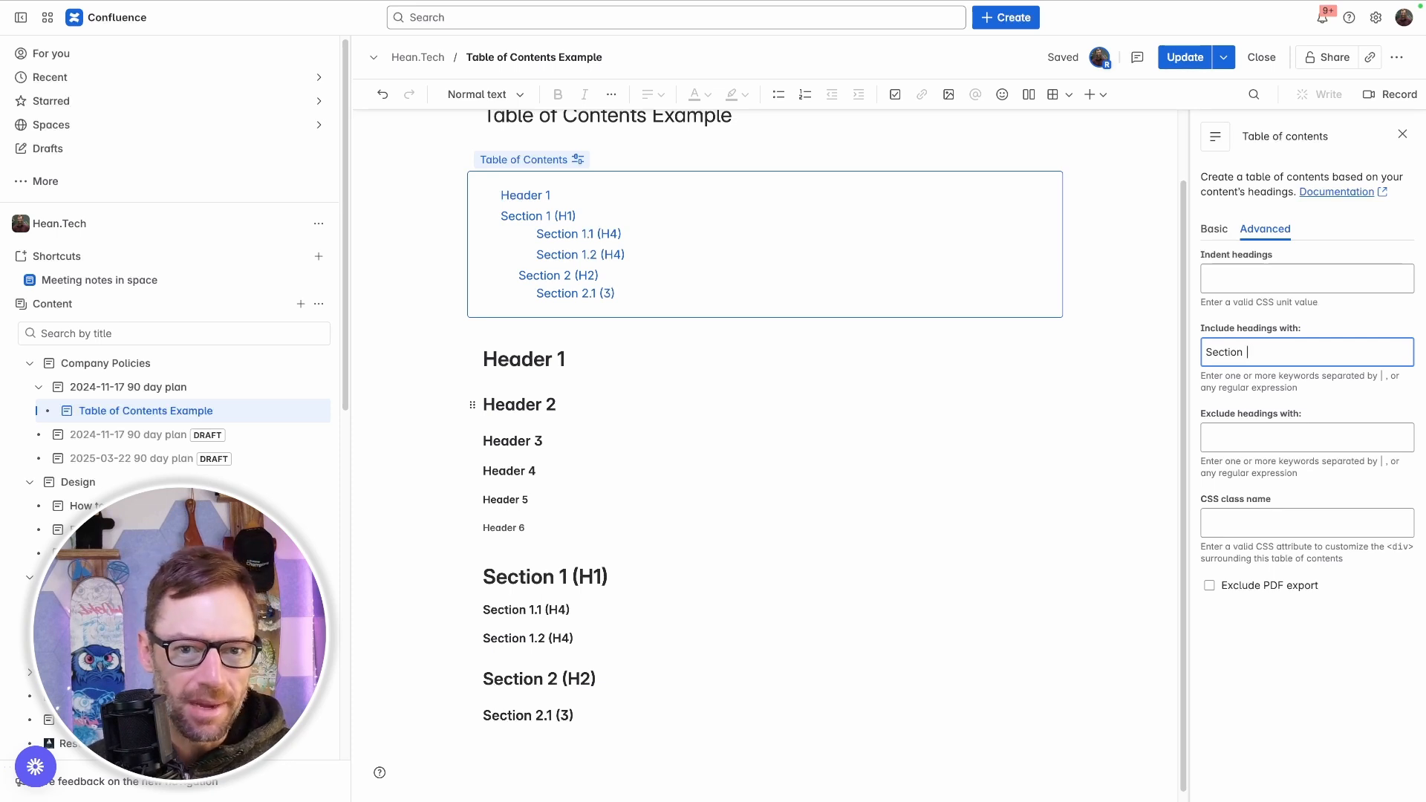
{"action": "type", "text": " 1"}
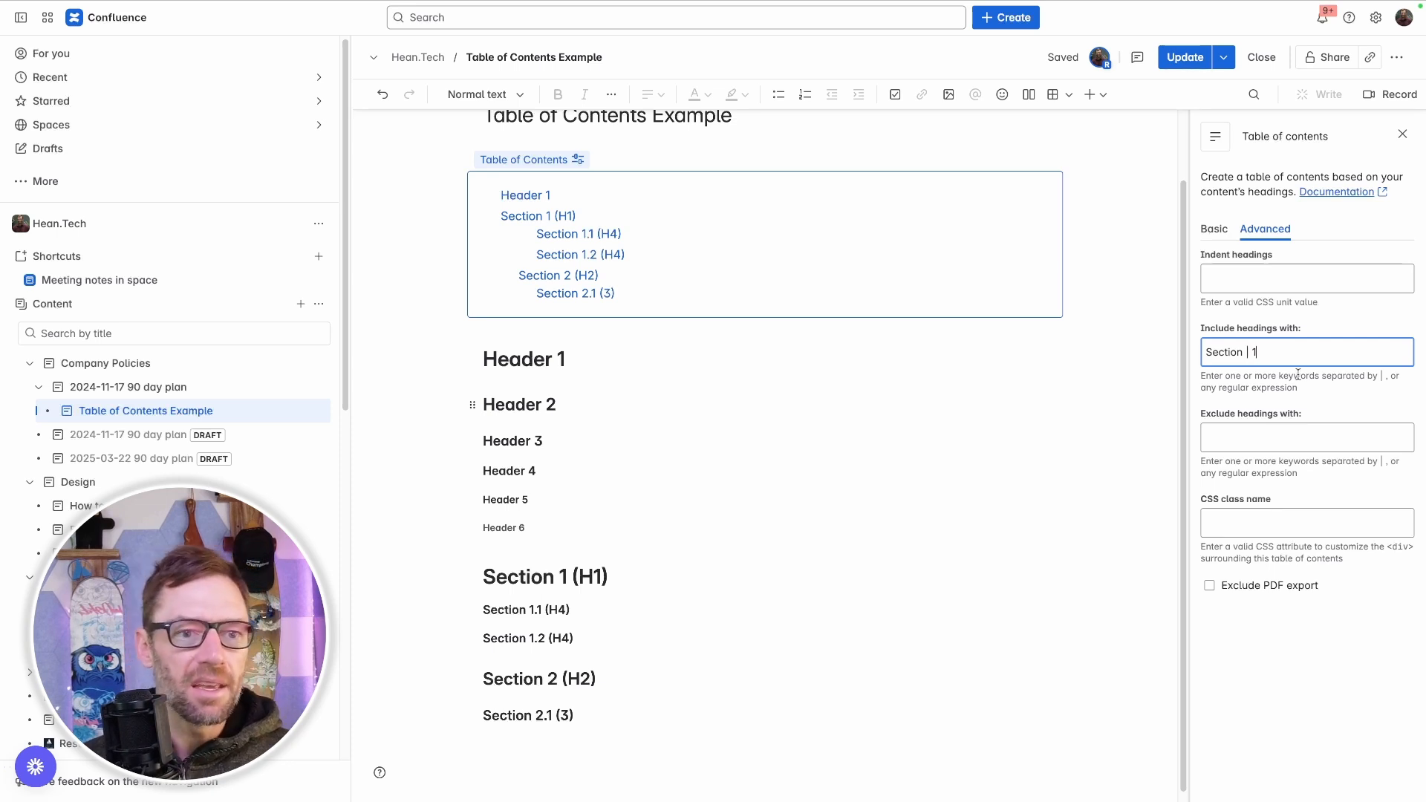
{"action": "left_click", "coordinate": [1297, 440]}
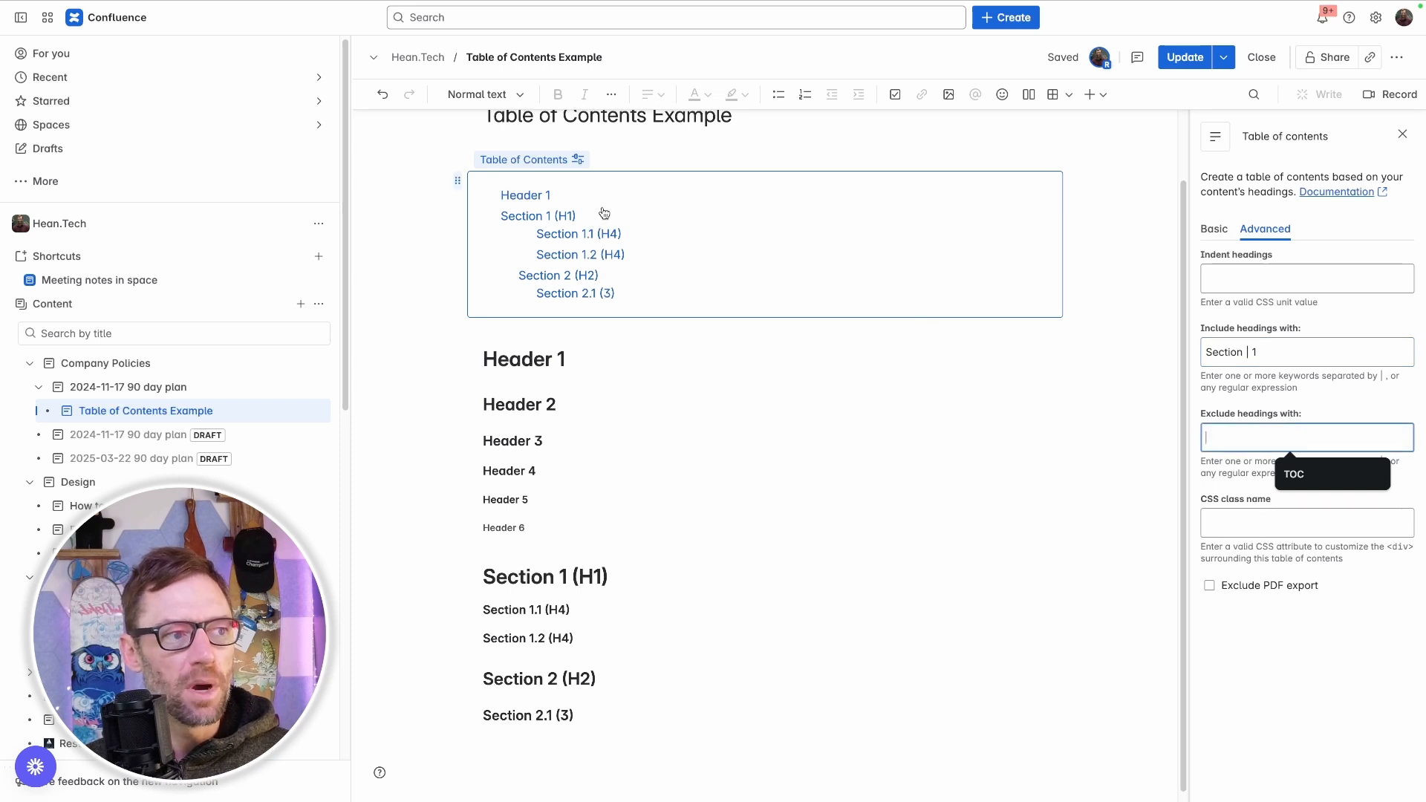
{"action": "key", "text": "ctrl+z"}
Step: Exclude headings that contain the keyword "Section" from the table of contents
{"action": "left_click", "coordinate": [1282, 439]}
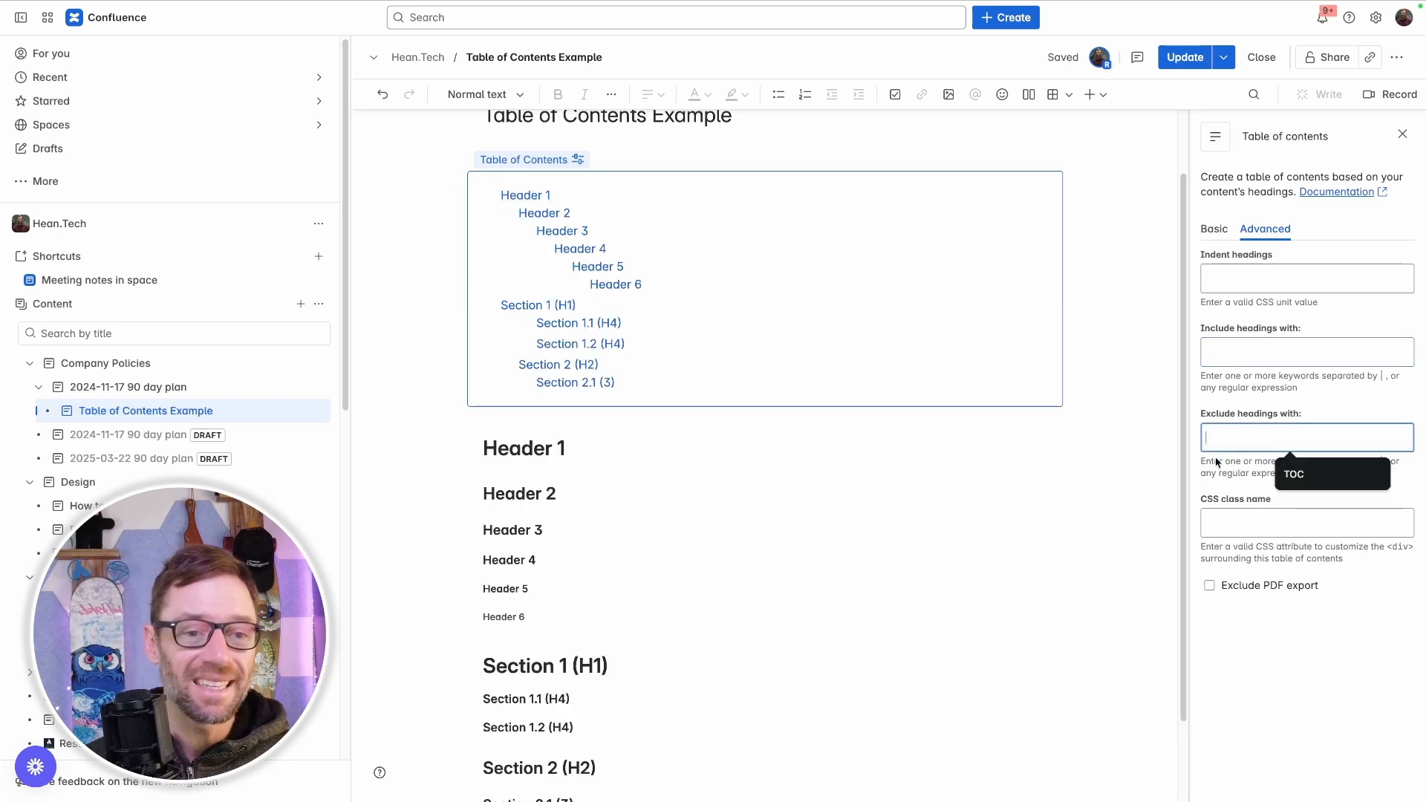
{"action": "type", "text": "Sde"}
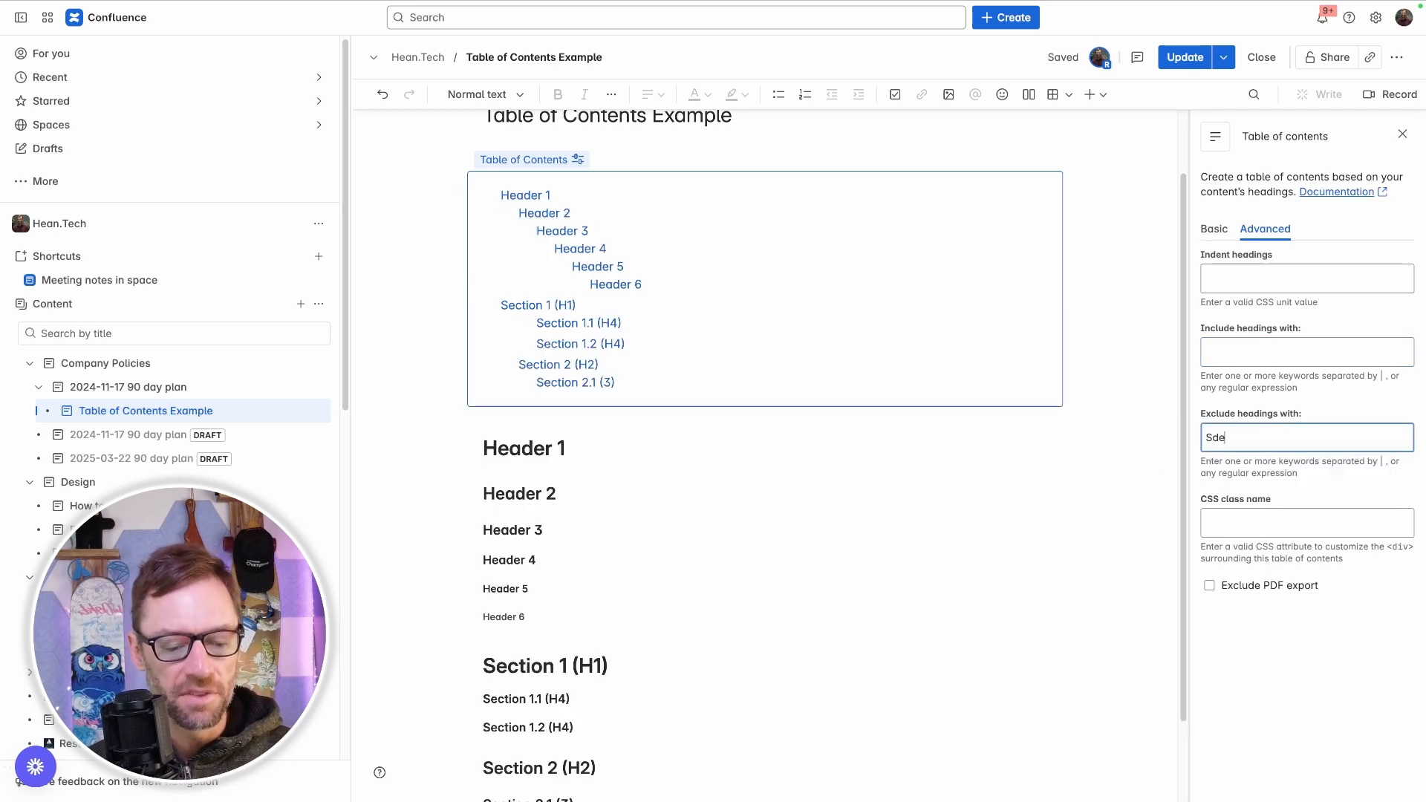
{"action": "key", "text": "BackSpace"}
{"action": "key", "text": "BackSpace"}
{"action": "type", "text": "ection"}
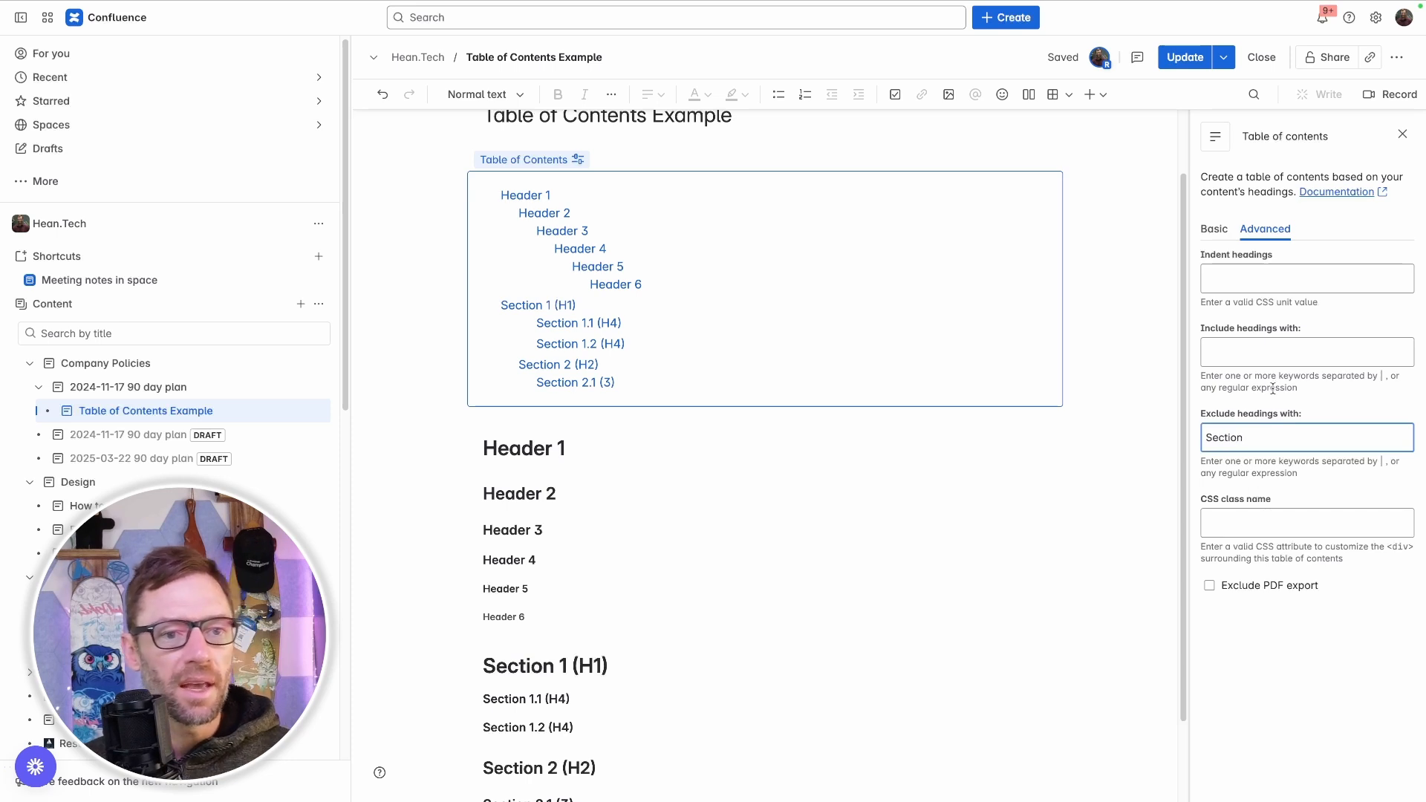
{"action": "left_click", "coordinate": [1270, 353]}
Step: Try extending the exclude-headings filter to "Section | 6", and clear the filter again
{"action": "left_click", "coordinate": [1280, 446]}
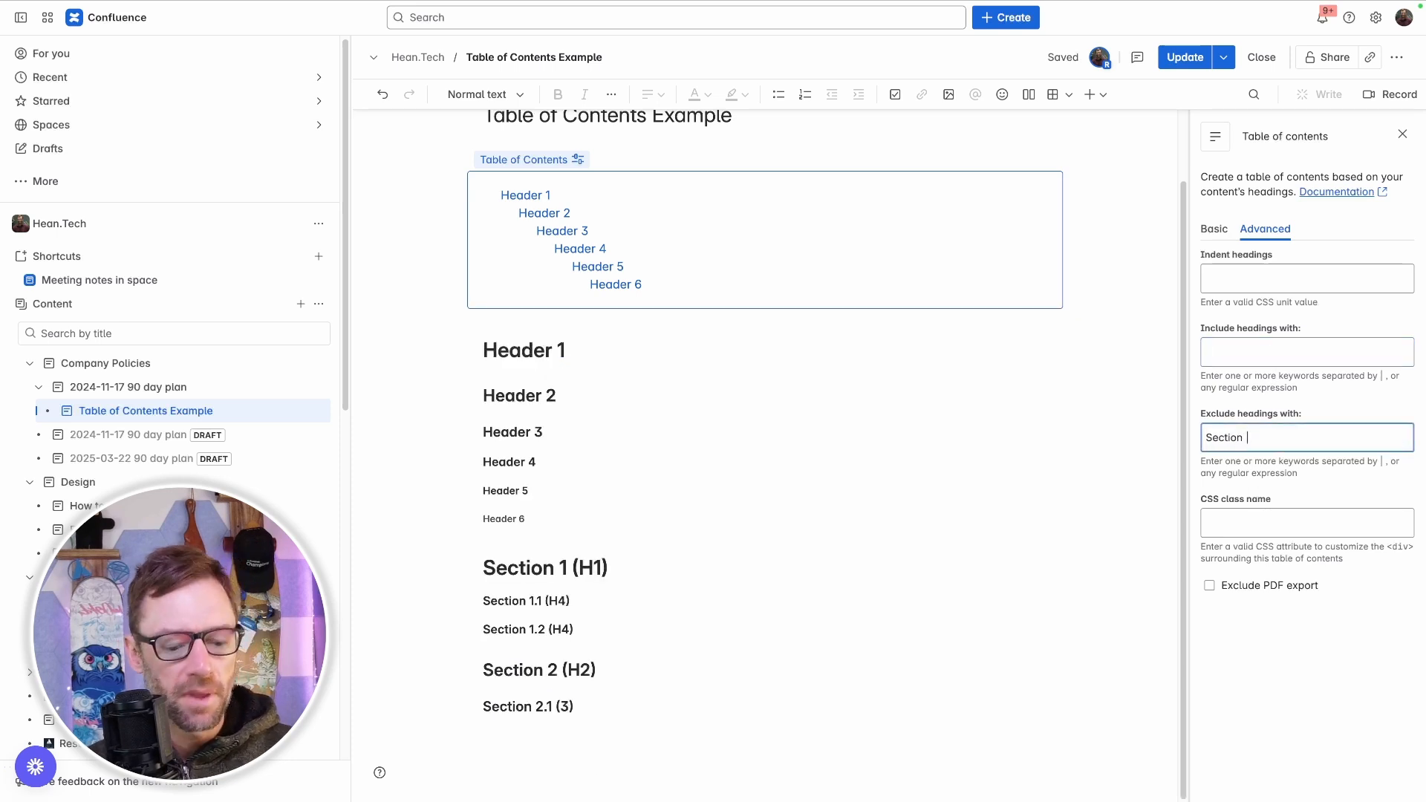
{"action": "type", "text": "| 6"}
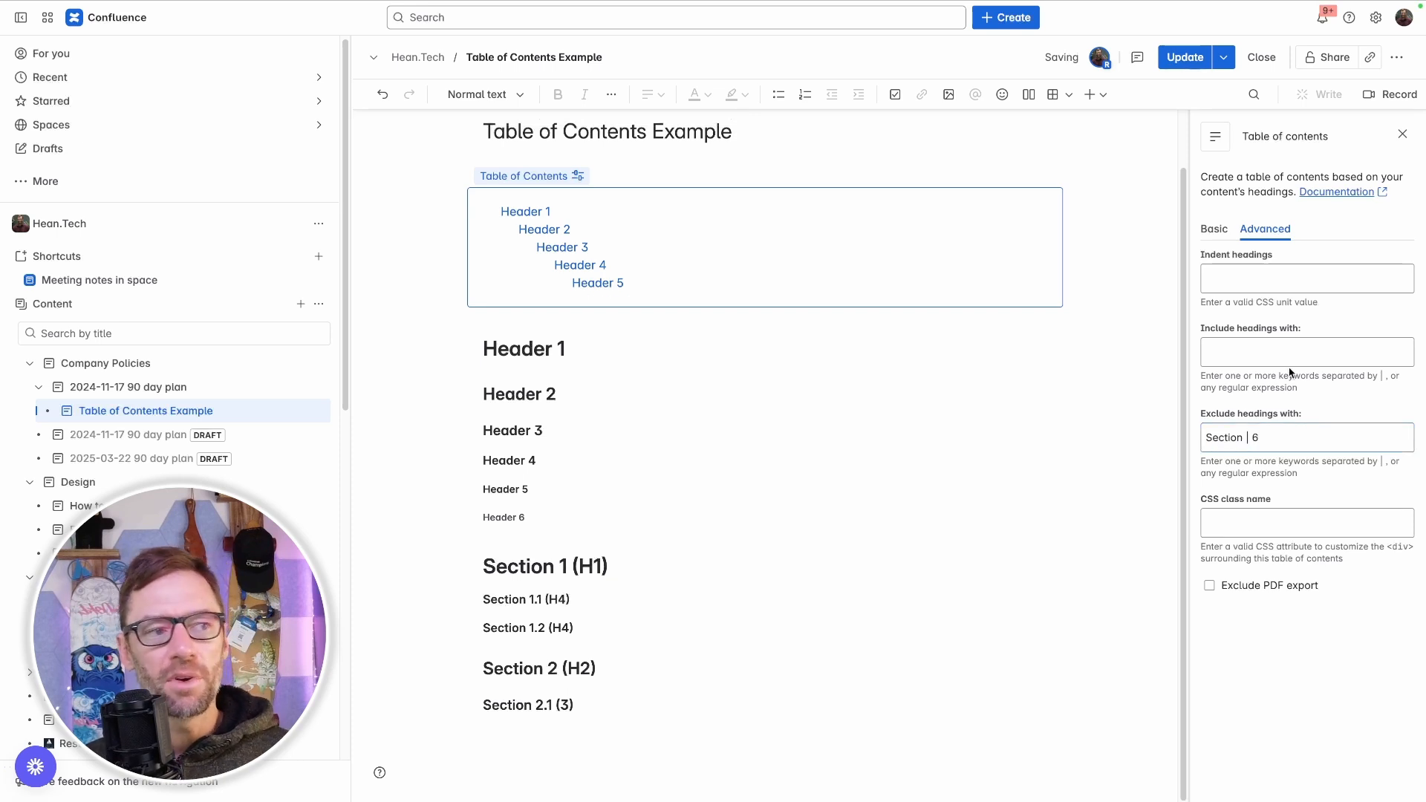
{"action": "triple_click", "coordinate": [1291, 444]}
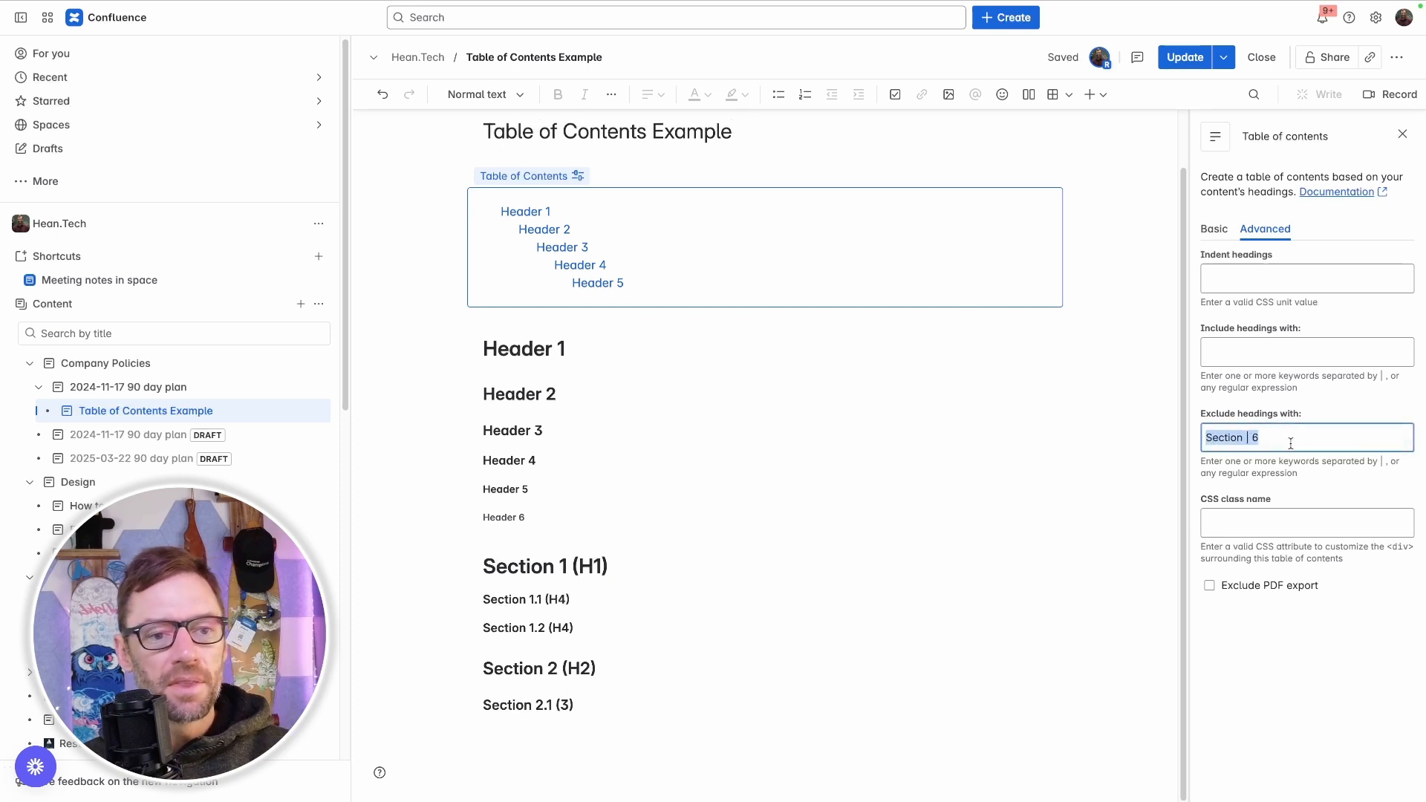
{"action": "key", "text": "BackSpace"}
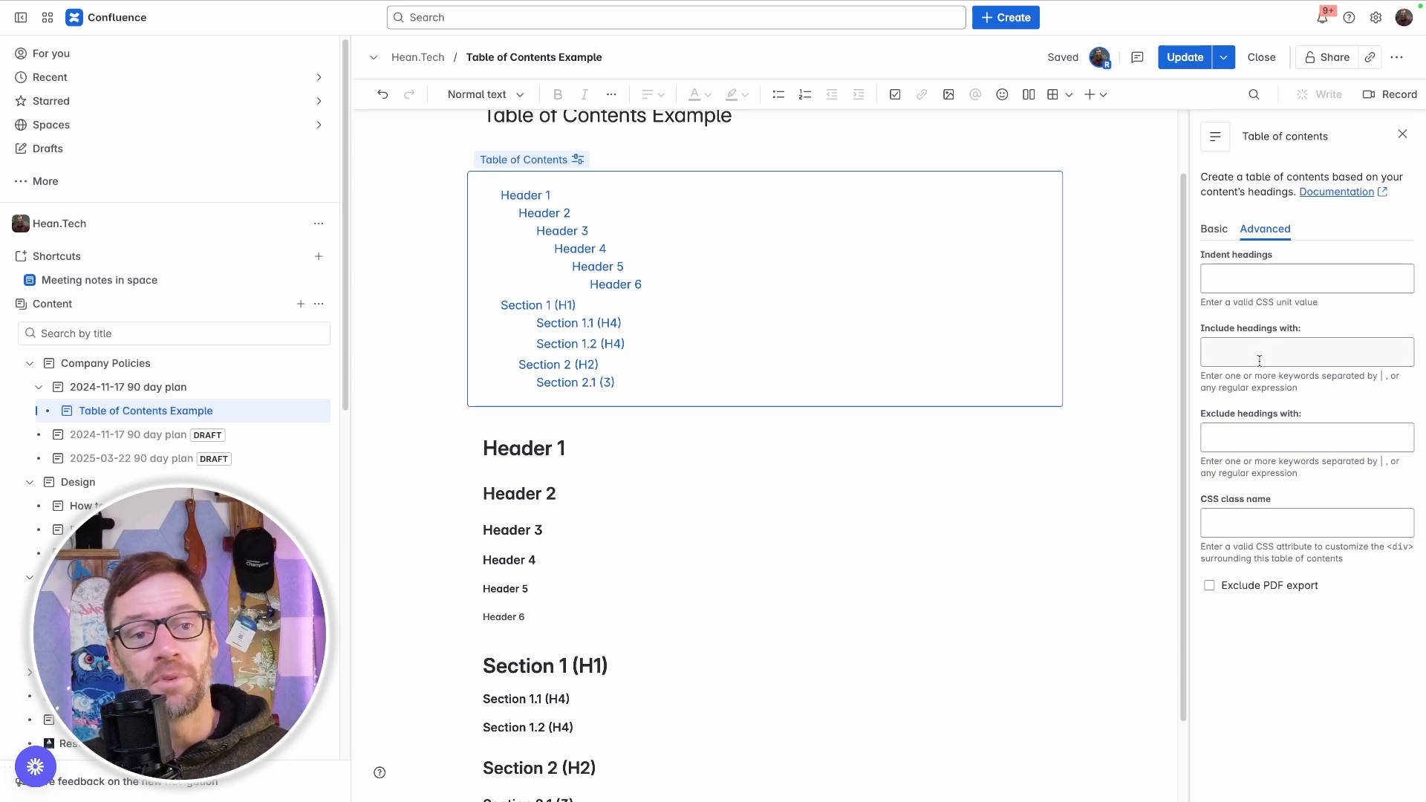
Step: Review the include-headings filter and the CSS class name setting of the table of contents
{"action": "left_click", "coordinate": [1259, 361]}
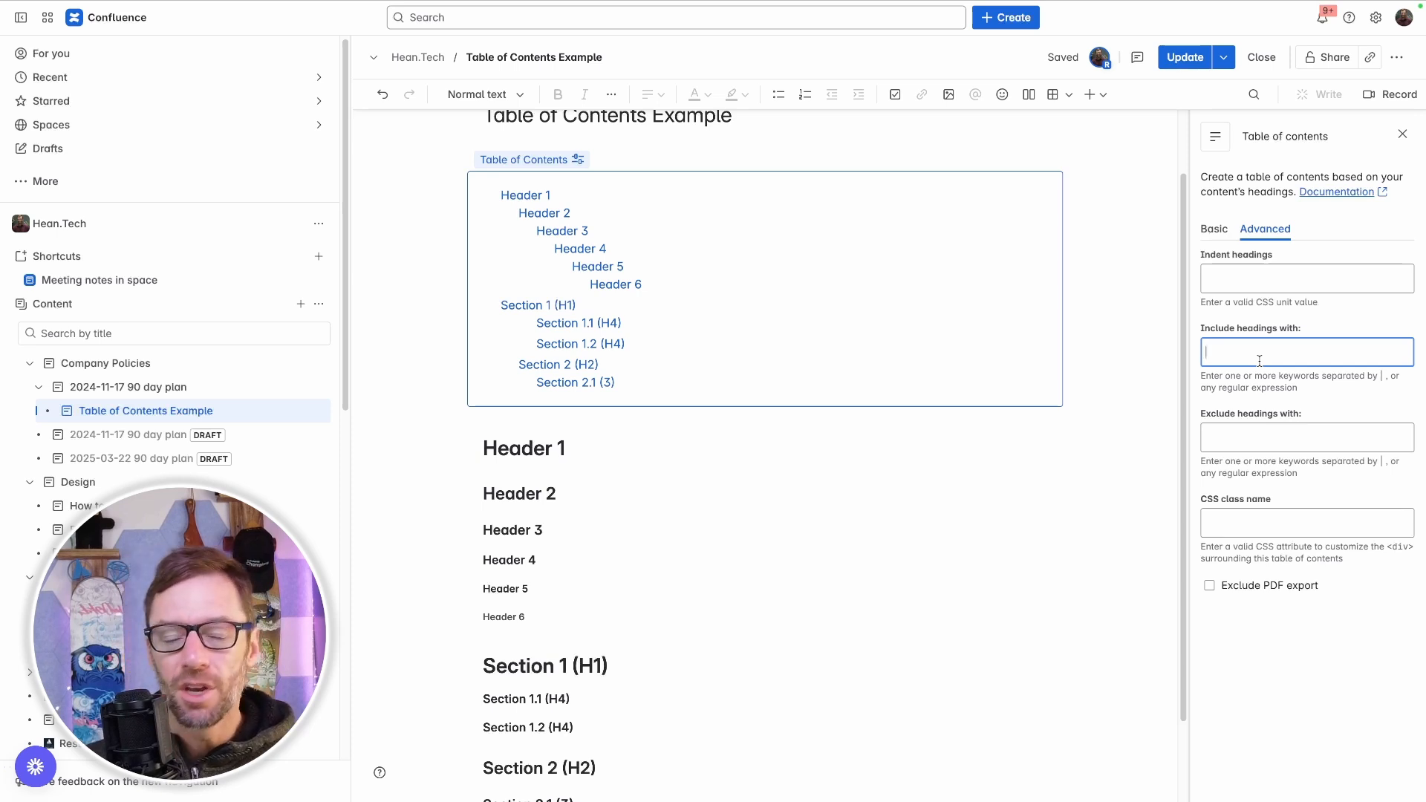
{"action": "left_click", "coordinate": [1239, 525]}
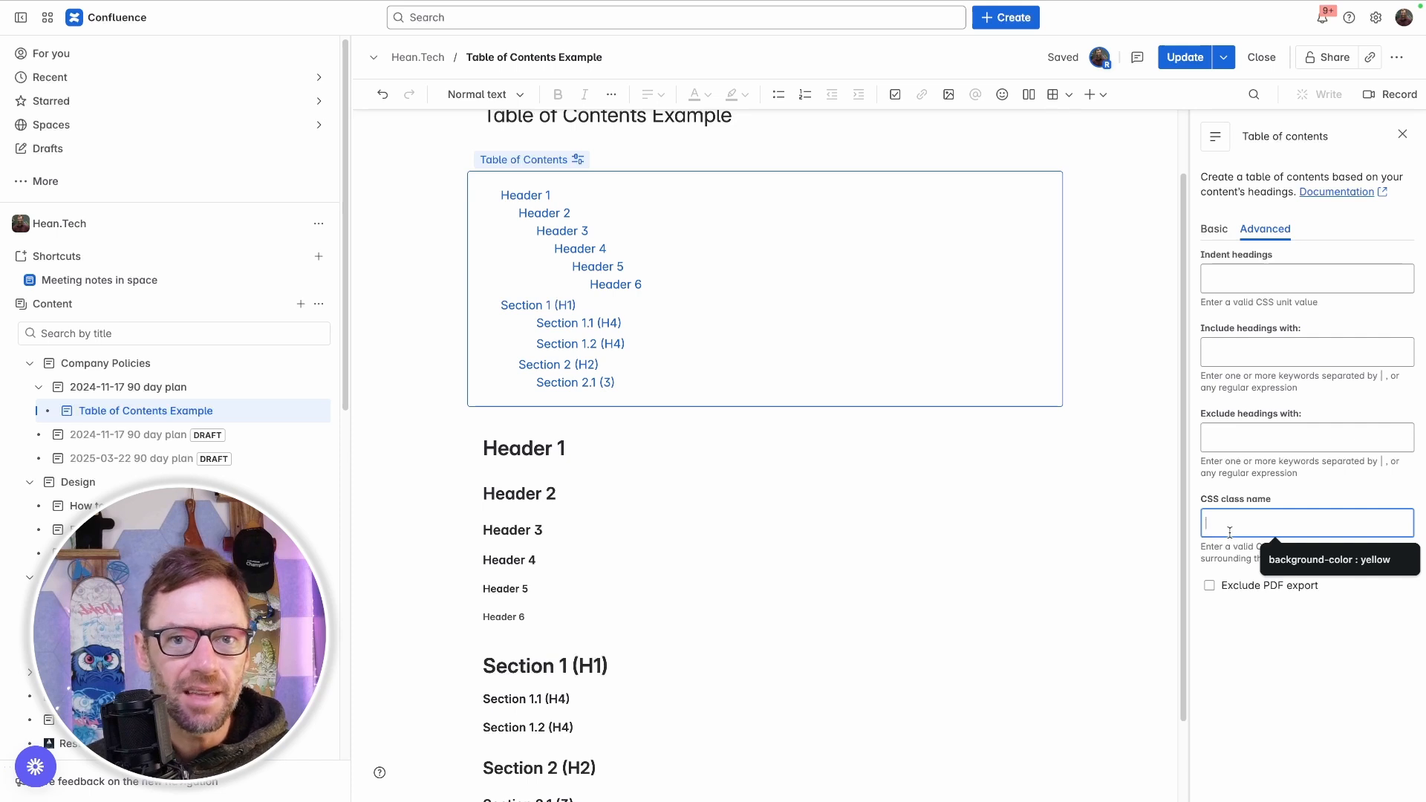
{"action": "left_click", "coordinate": [1241, 564]}
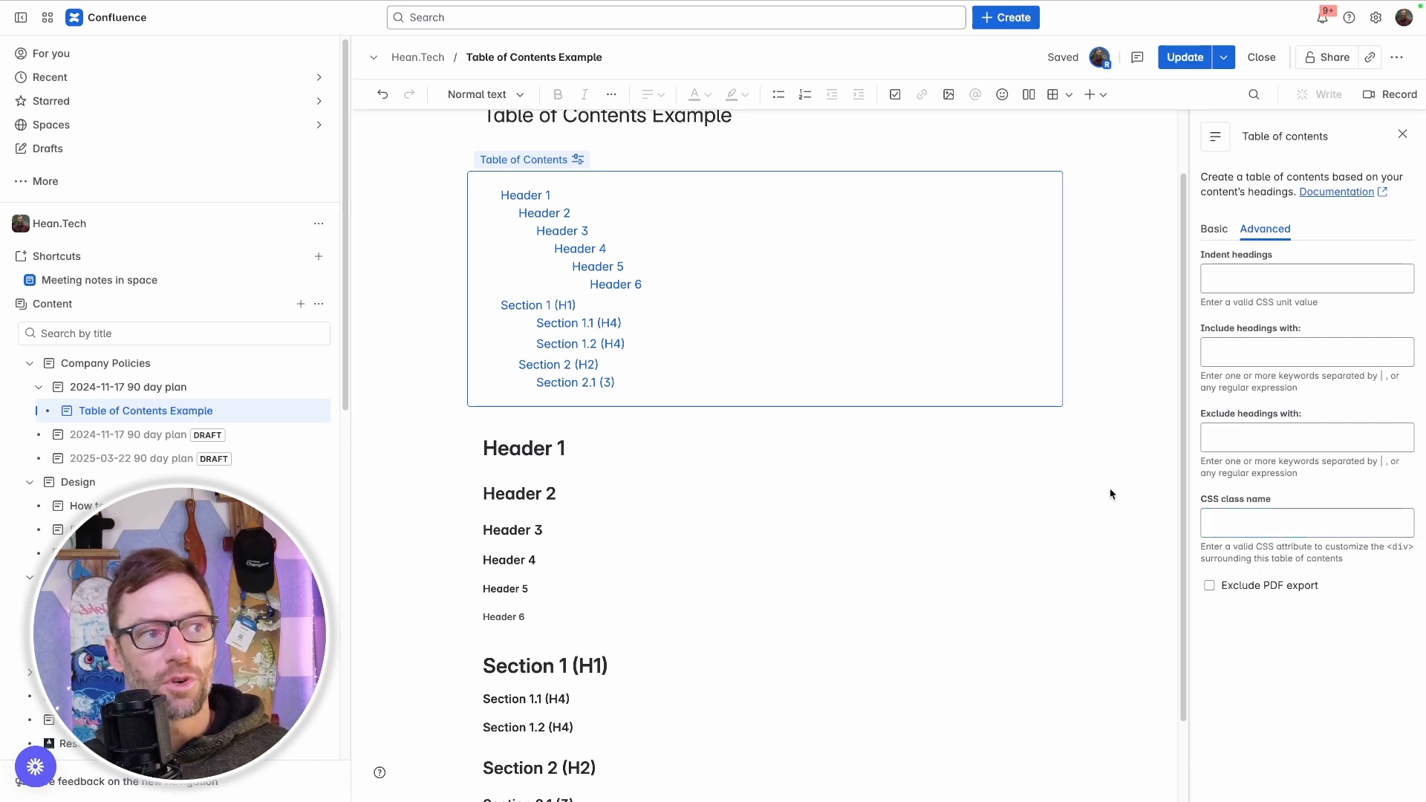
Step: Try excluding the table of contents from PDF export, and turn the option off again
{"action": "left_click", "coordinate": [1206, 587]}
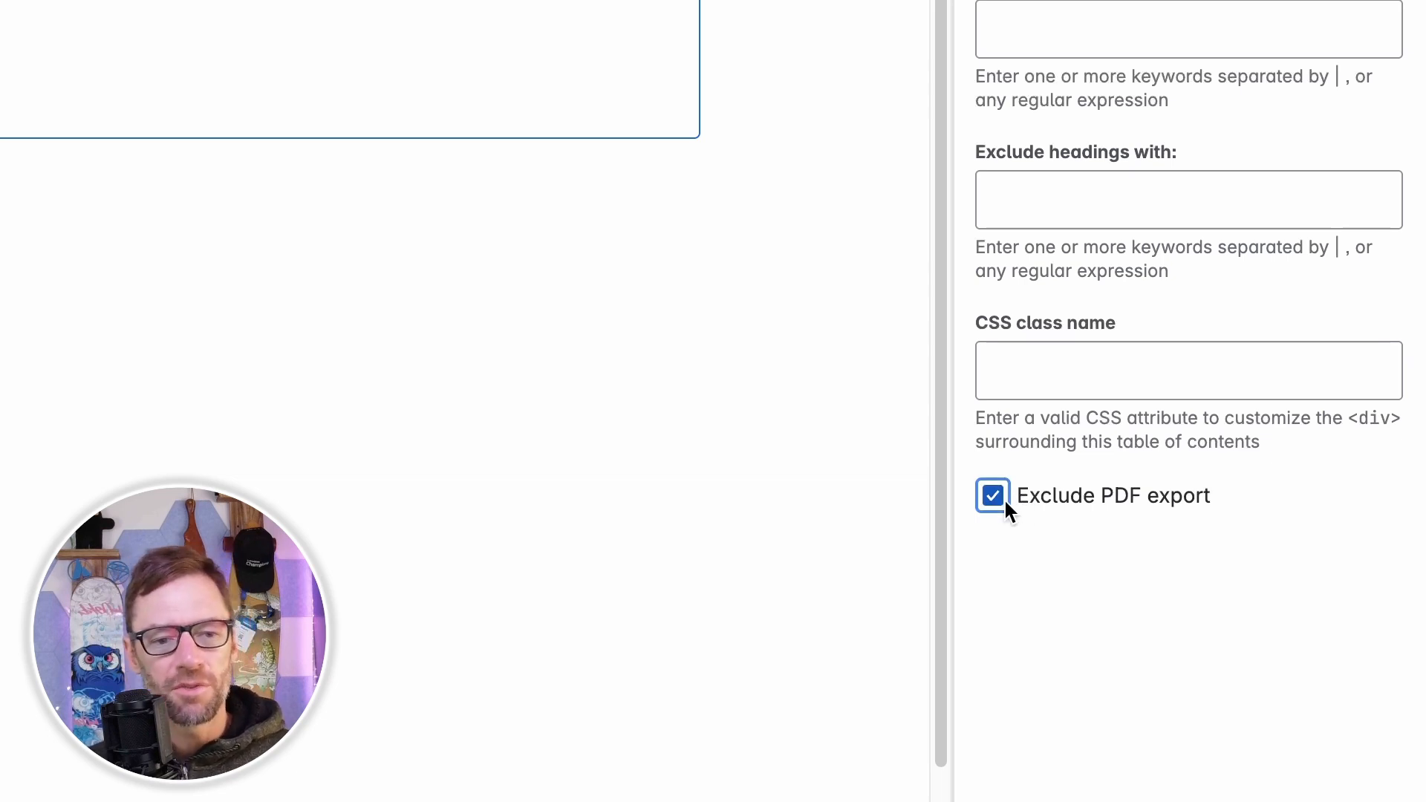
{"action": "left_click", "coordinate": [1003, 499]}
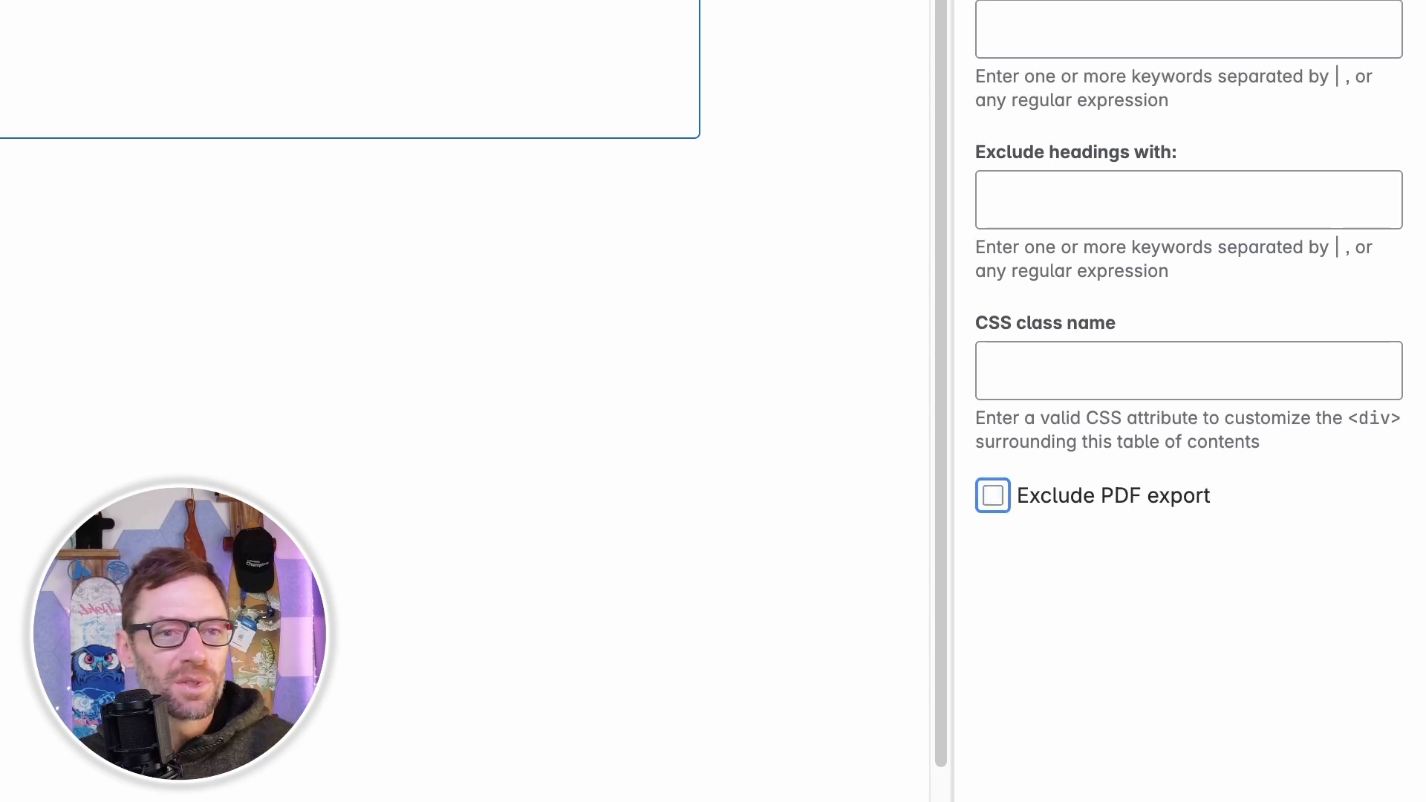
{"action": "key", "text": "Escape"}
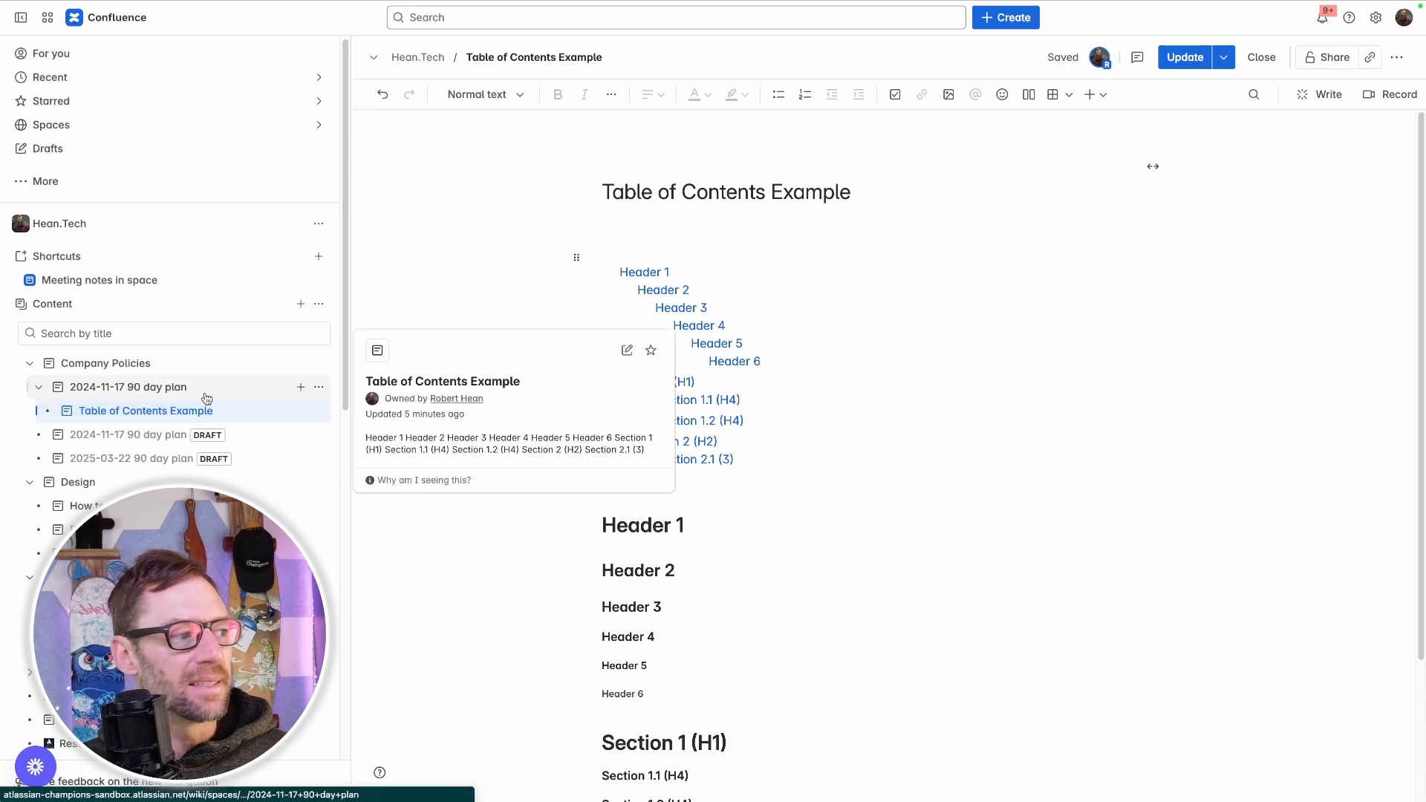
{"action": "left_click", "coordinate": [148, 387]}
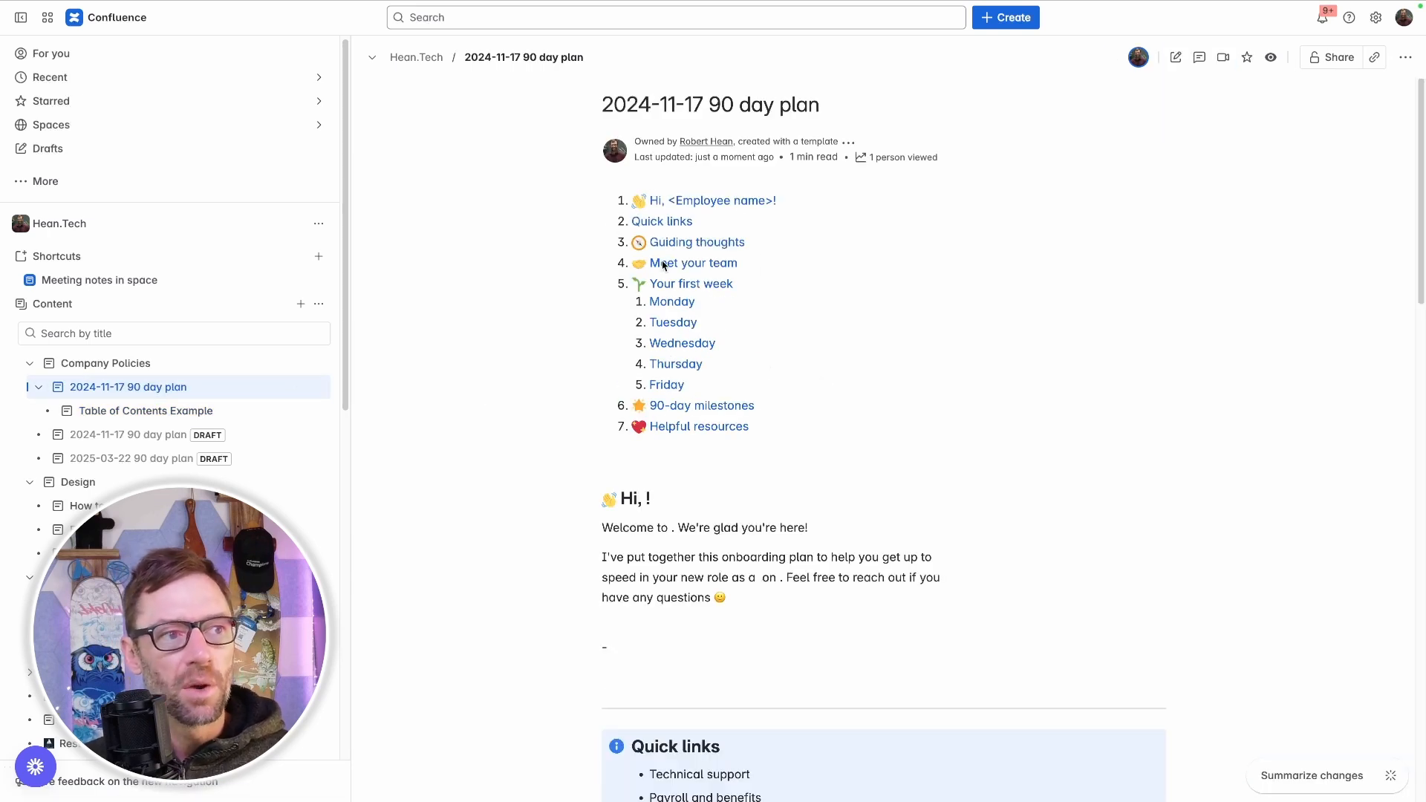
{"action": "scroll", "coordinate": [841, 363], "scroll_direction": "down", "scroll_amount": 5}
{"action": "scroll", "coordinate": [840, 364], "scroll_direction": "up", "scroll_amount": 5}
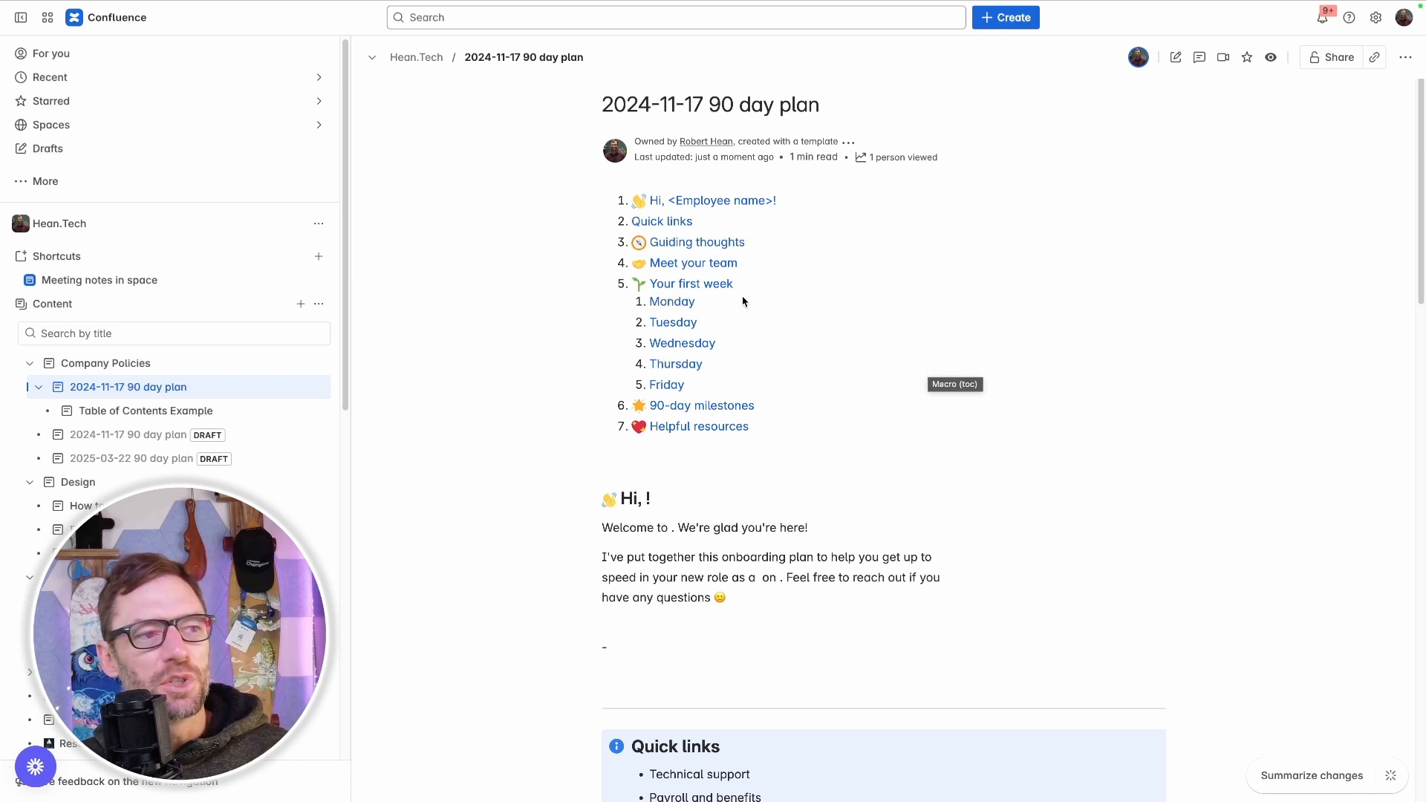
{"action": "left_click", "coordinate": [692, 202]}
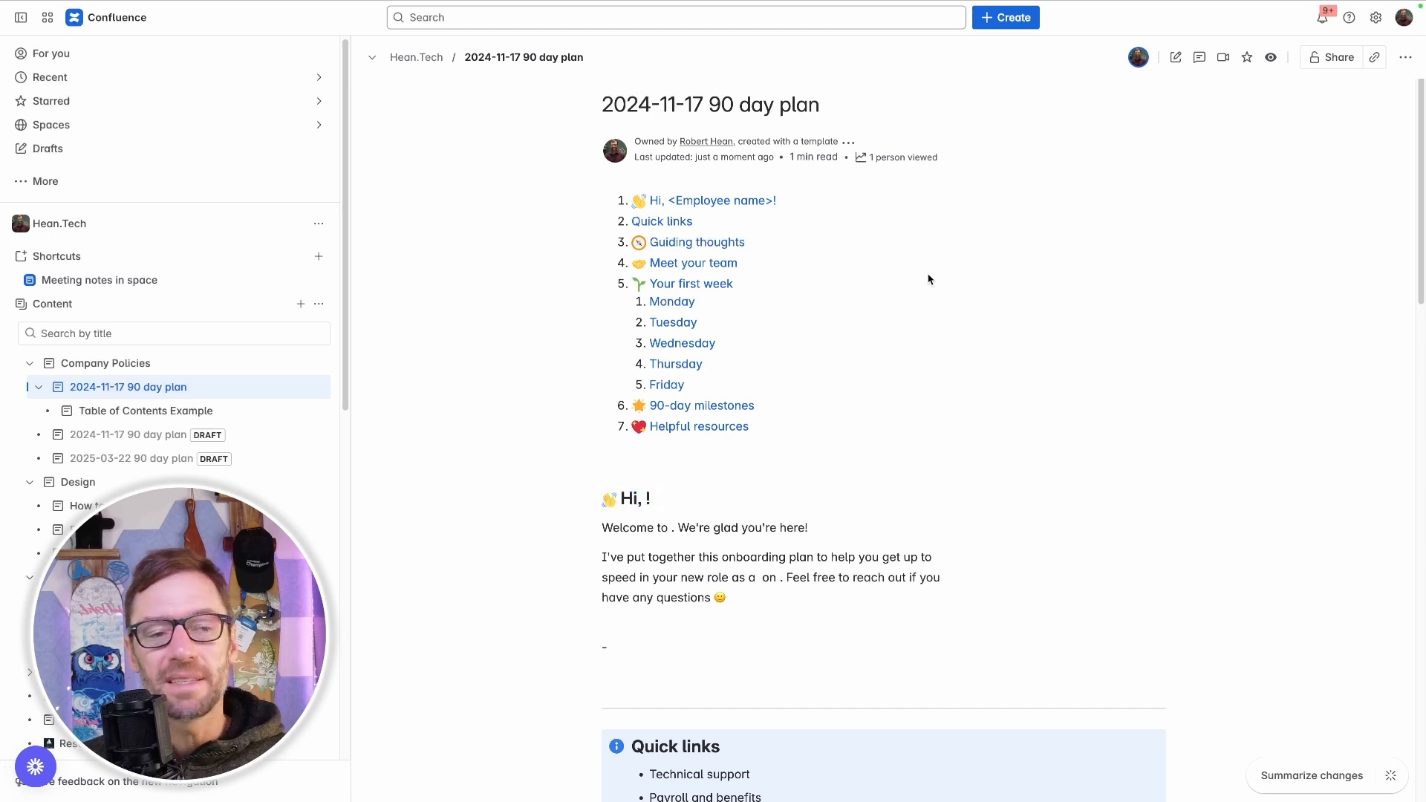
Step: Edit the 90 day plan page and exclude headings containing the keyword "Hi" from its table of contents
{"action": "left_click", "coordinate": [1176, 58]}
{"action": "left_click", "coordinate": [1263, 230]}
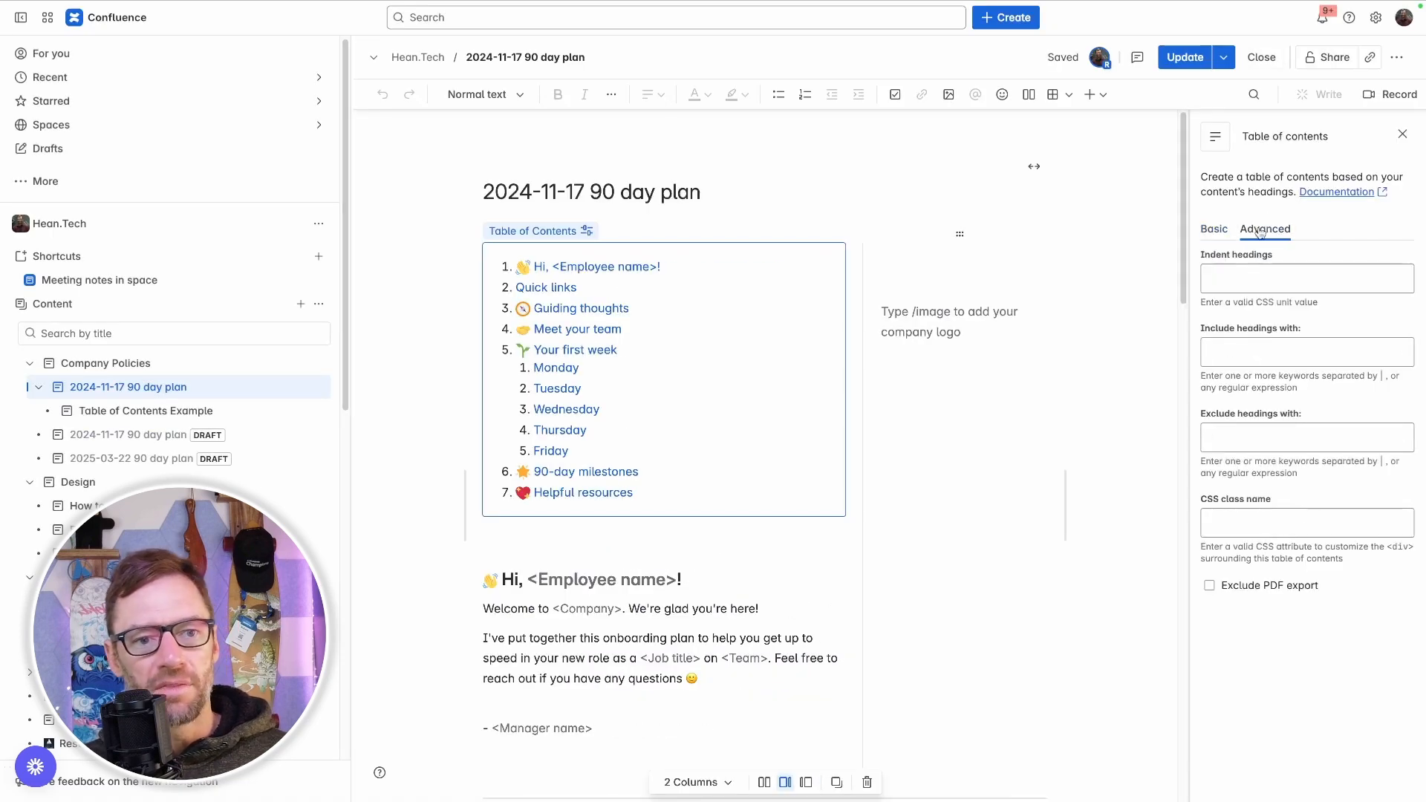
{"action": "left_click", "coordinate": [1243, 439]}
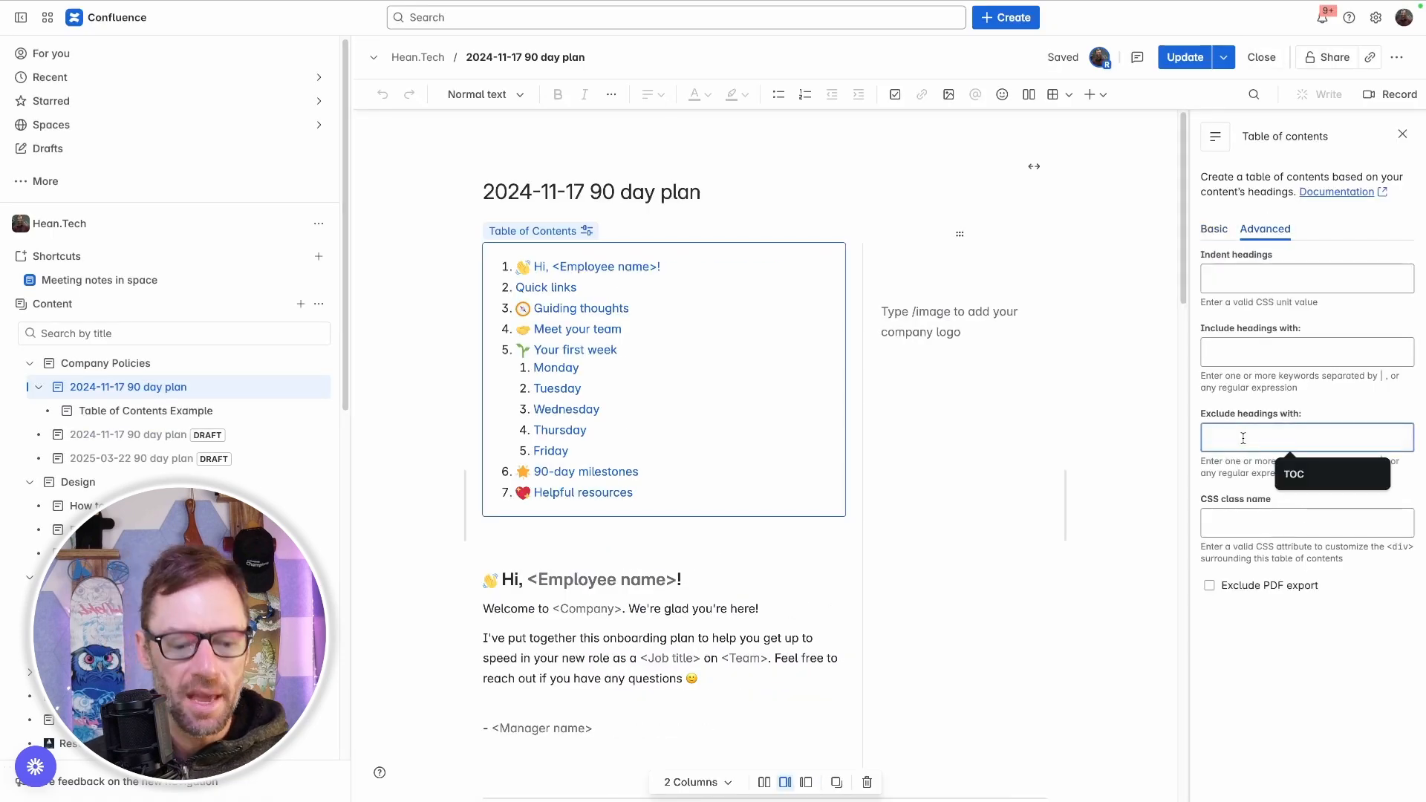
{"action": "type", "text": "Hi"}
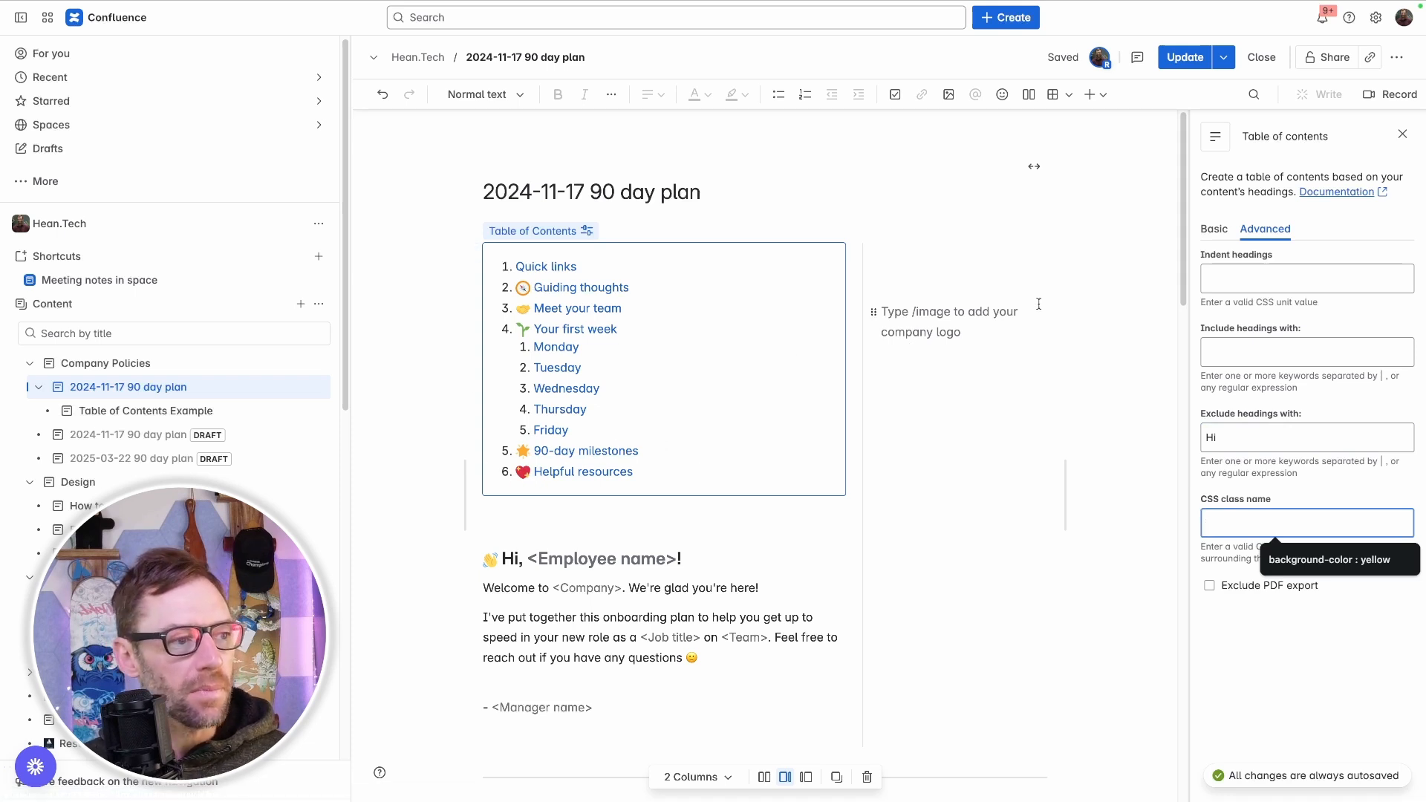
Step: Try displaying the table of contents as a horizontal list, and switch it back to a vertical list
{"action": "left_click", "coordinate": [1213, 230]}
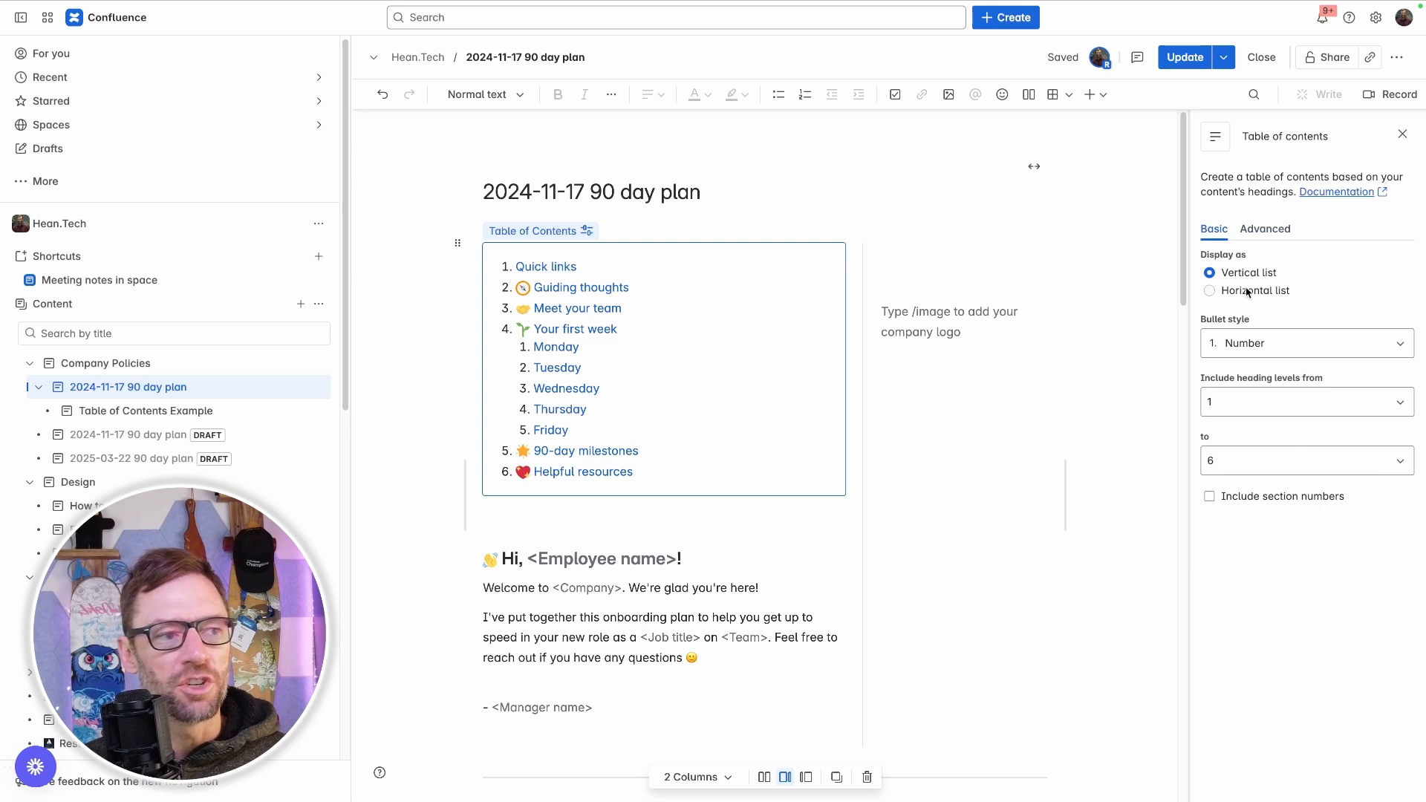
{"action": "left_click", "coordinate": [1248, 292]}
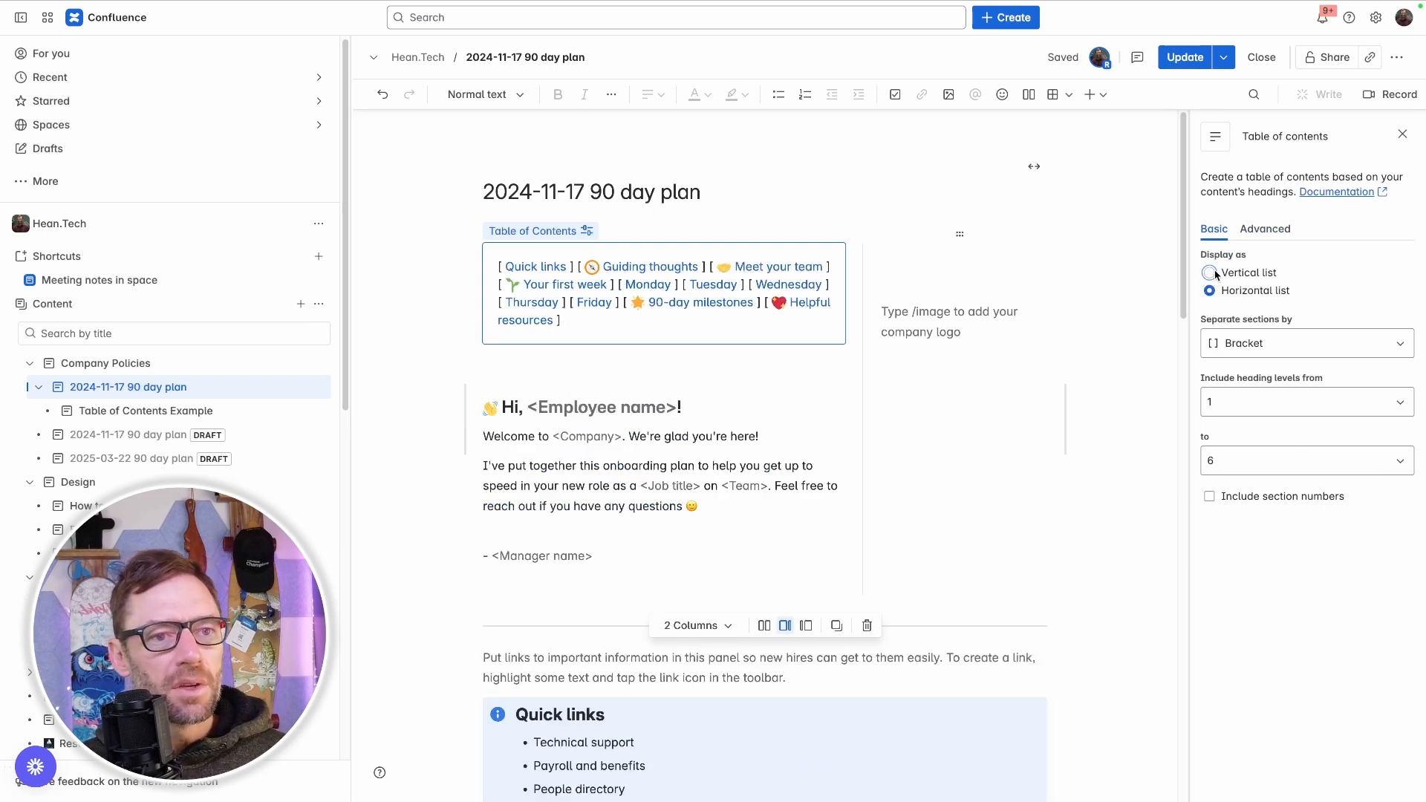
{"action": "left_click", "coordinate": [1216, 274]}
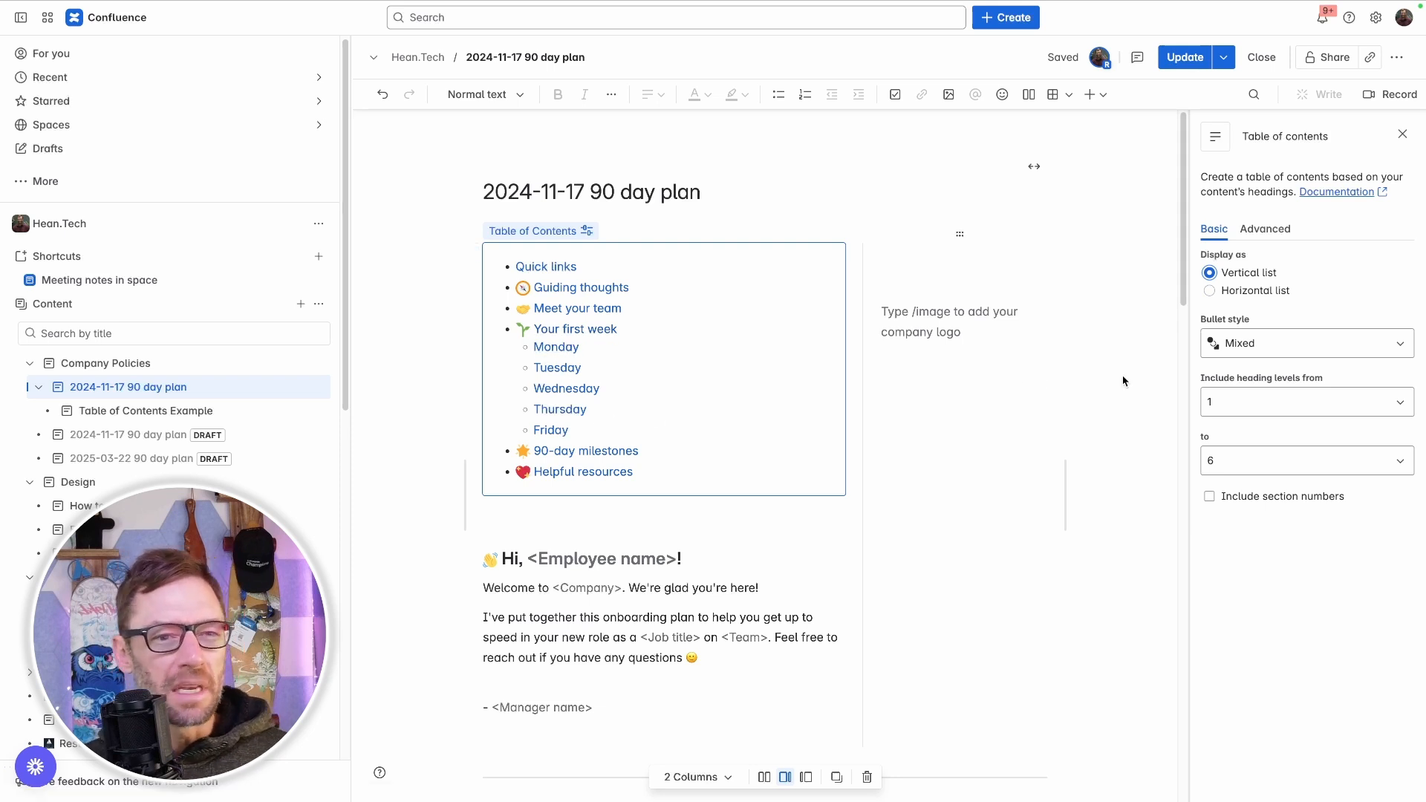
Step: Try limiting the table of contents to heading level 1 only, and set the included levels to 1 through 2 instead
{"action": "left_click", "coordinate": [1256, 473]}
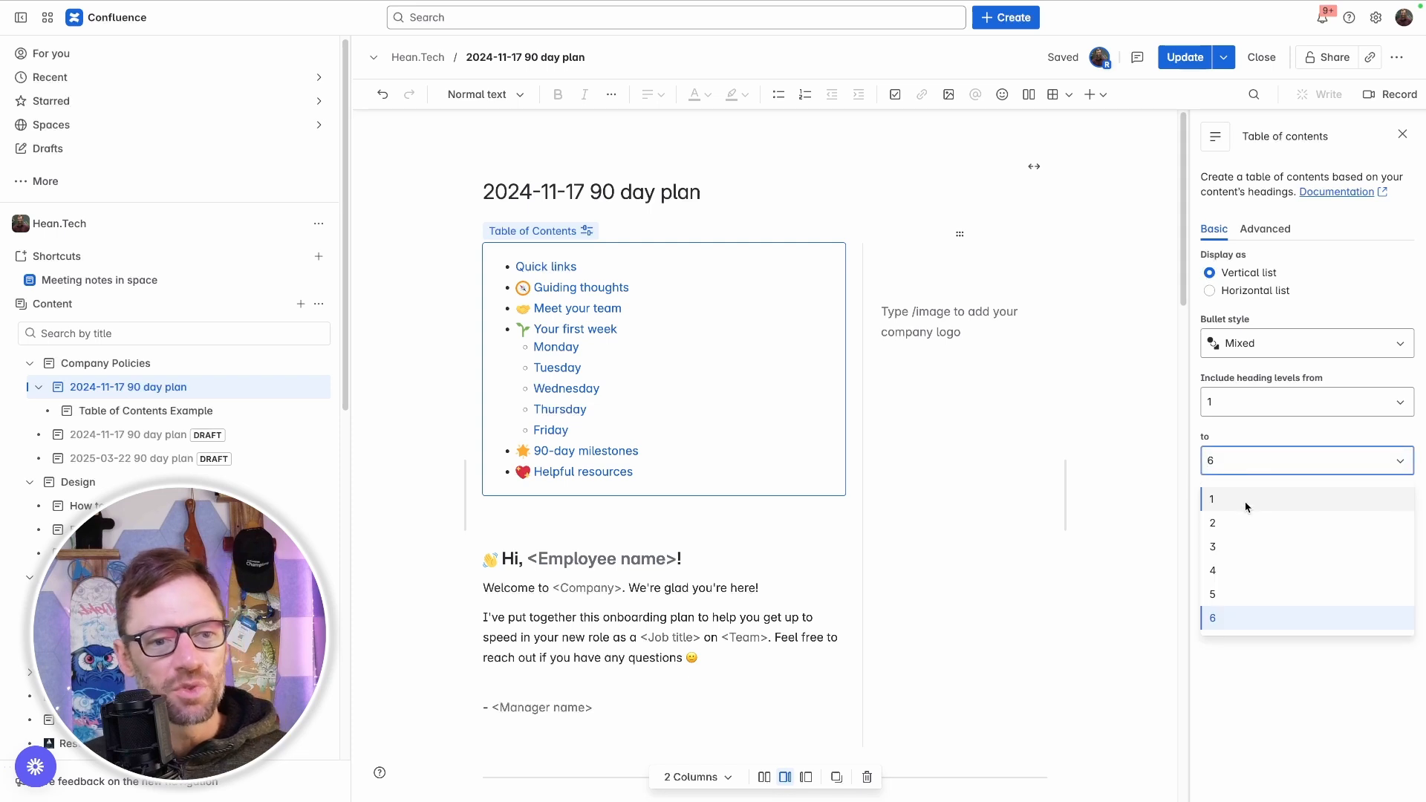
{"action": "left_click", "coordinate": [1245, 498]}
{"action": "left_click", "coordinate": [1219, 449]}
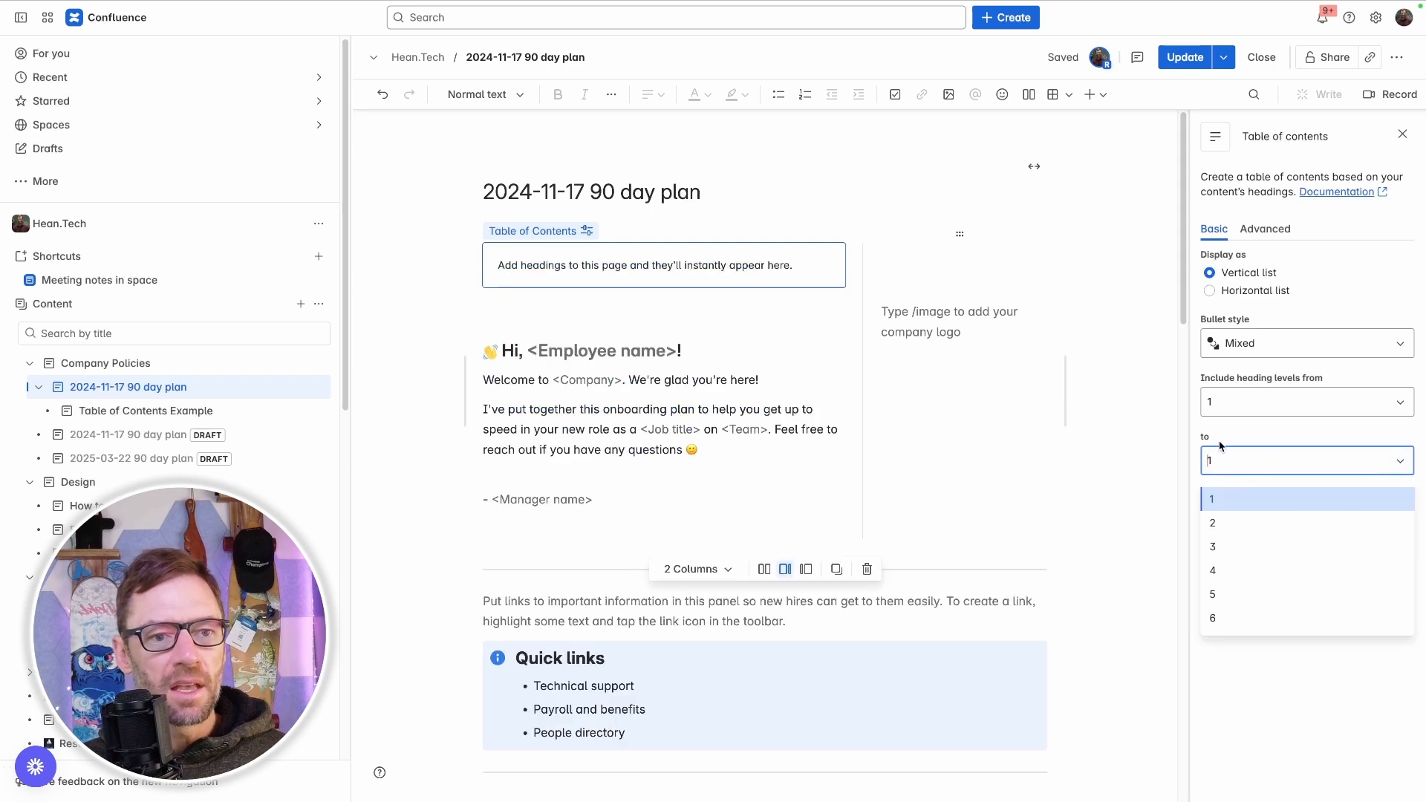
{"action": "left_click", "coordinate": [1259, 526]}
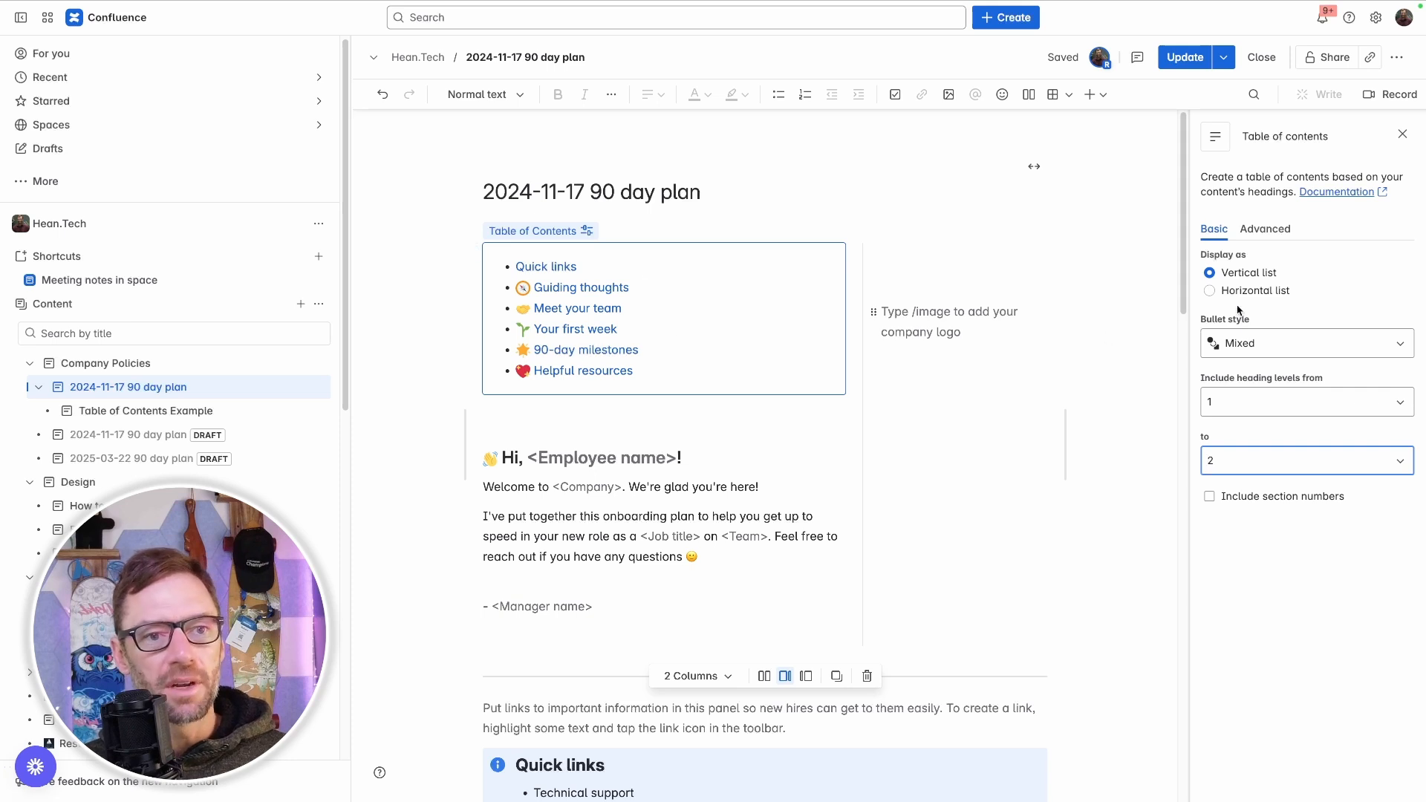
Step: Display the table of contents as a horizontal list and extend its macro to full width
{"action": "left_click", "coordinate": [1210, 291]}
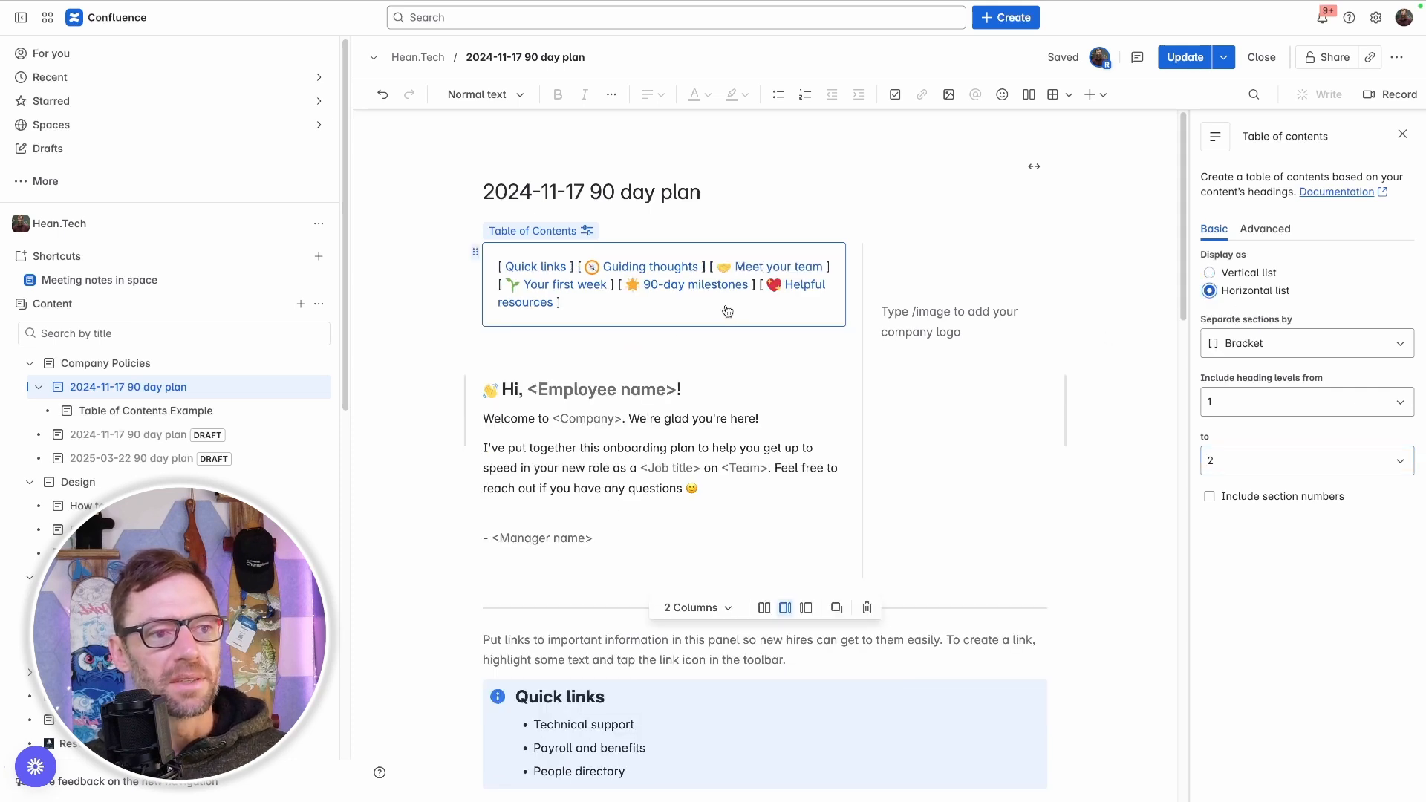
{"action": "key", "text": "Escape"}
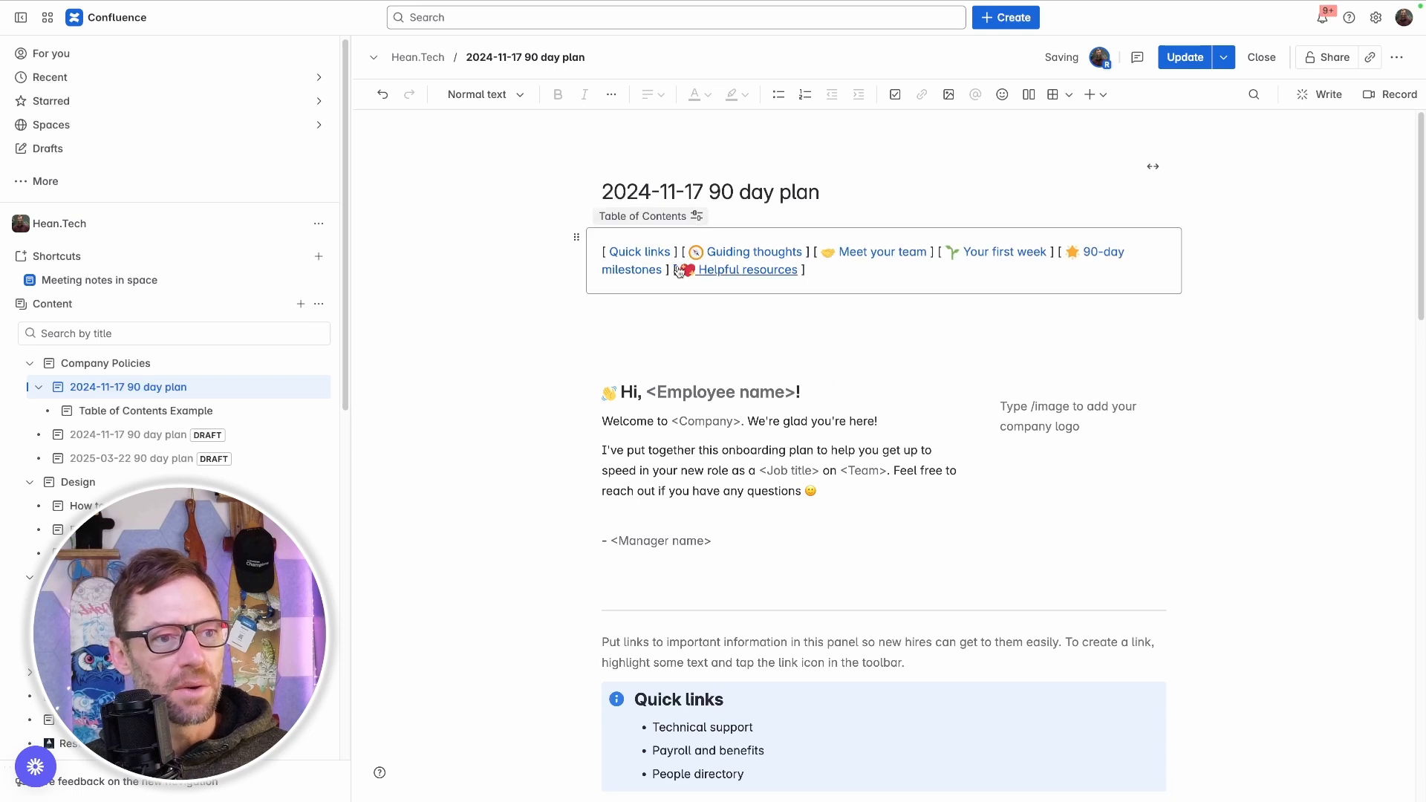
{"action": "left_click", "coordinate": [870, 288]}
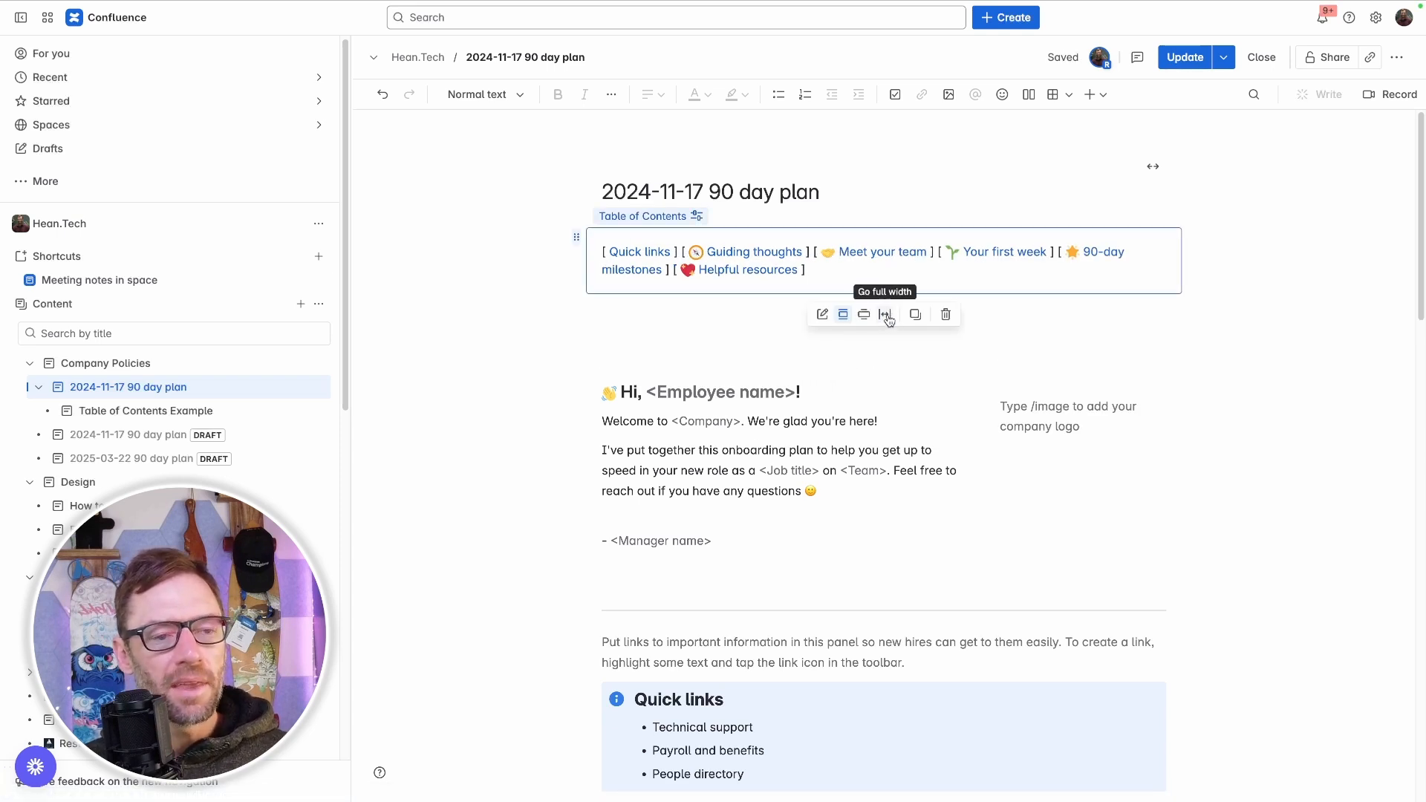
{"action": "left_click", "coordinate": [886, 316]}
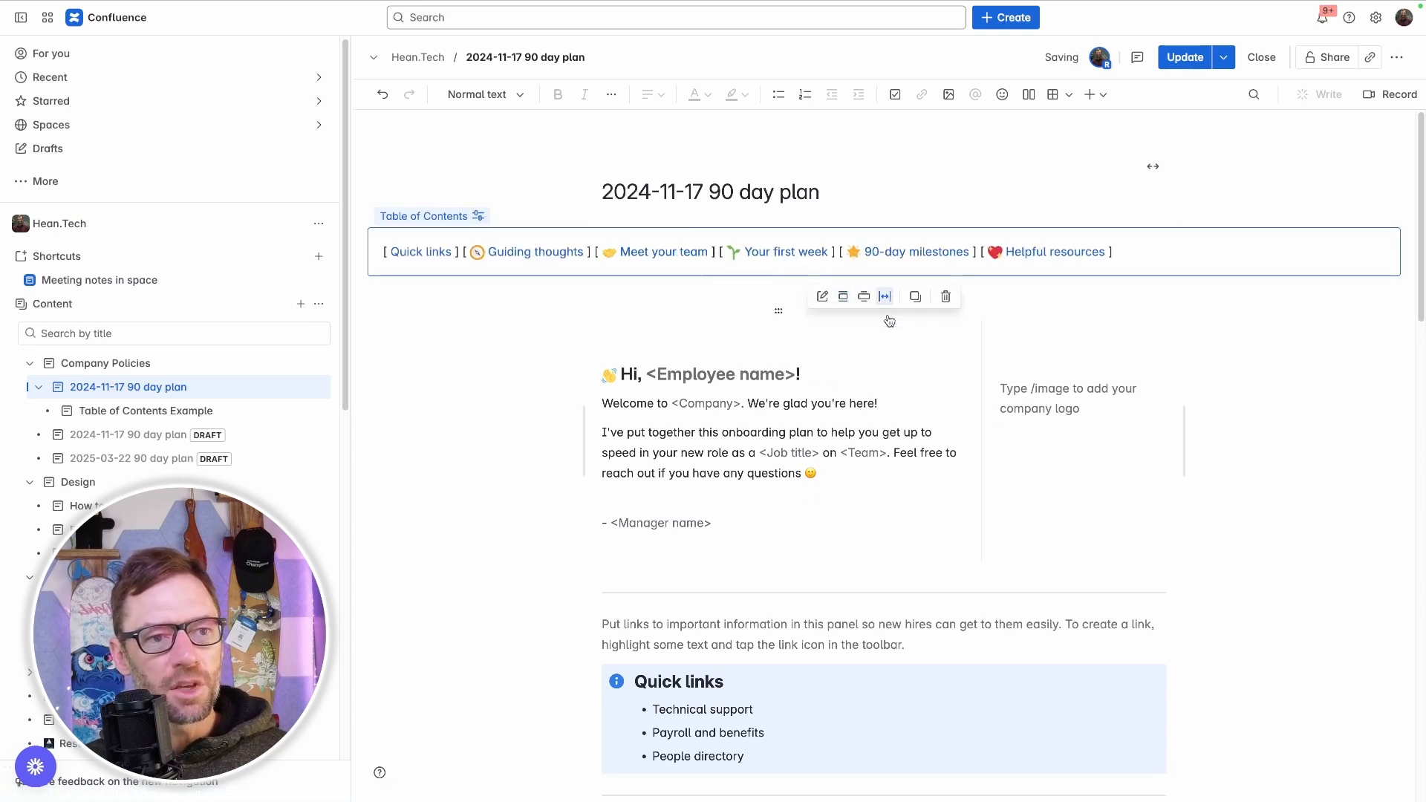
Step: Publish the updated 90 day plan page and review the table of contents on the published page
{"action": "left_click", "coordinate": [1185, 58]}
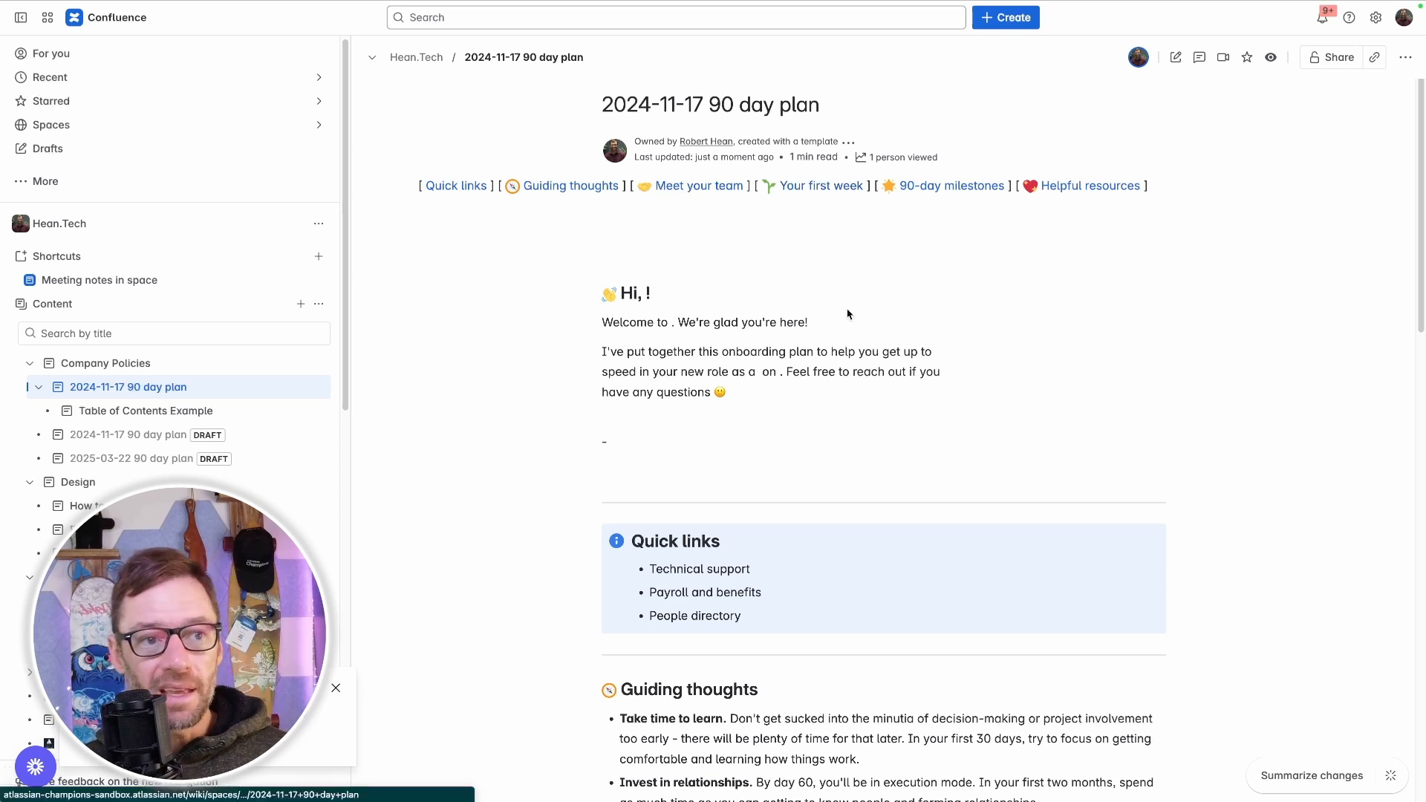
{"action": "scroll", "coordinate": [932, 385], "scroll_direction": "down", "scroll_amount": 2}
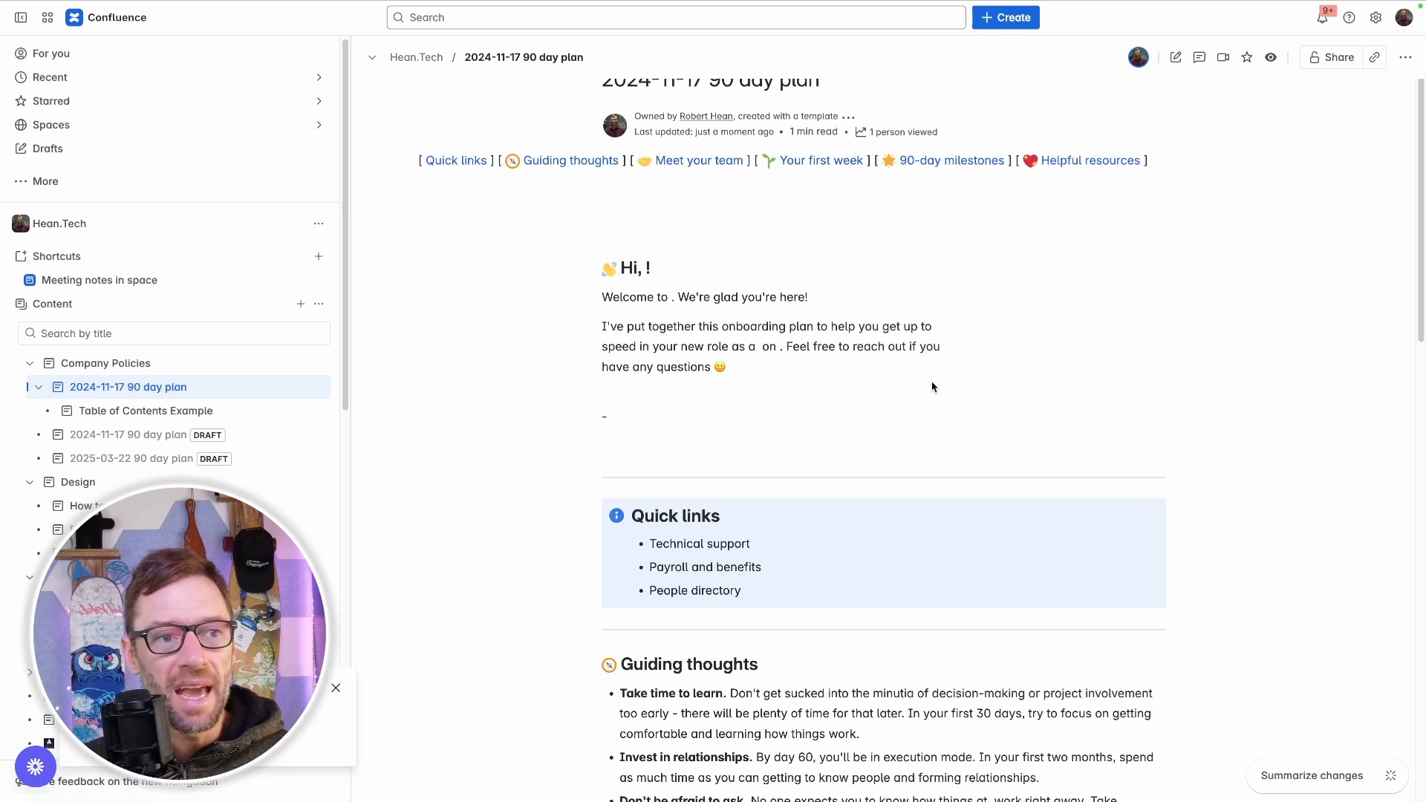
{"action": "scroll", "coordinate": [932, 385], "scroll_direction": "up", "scroll_amount": 2}
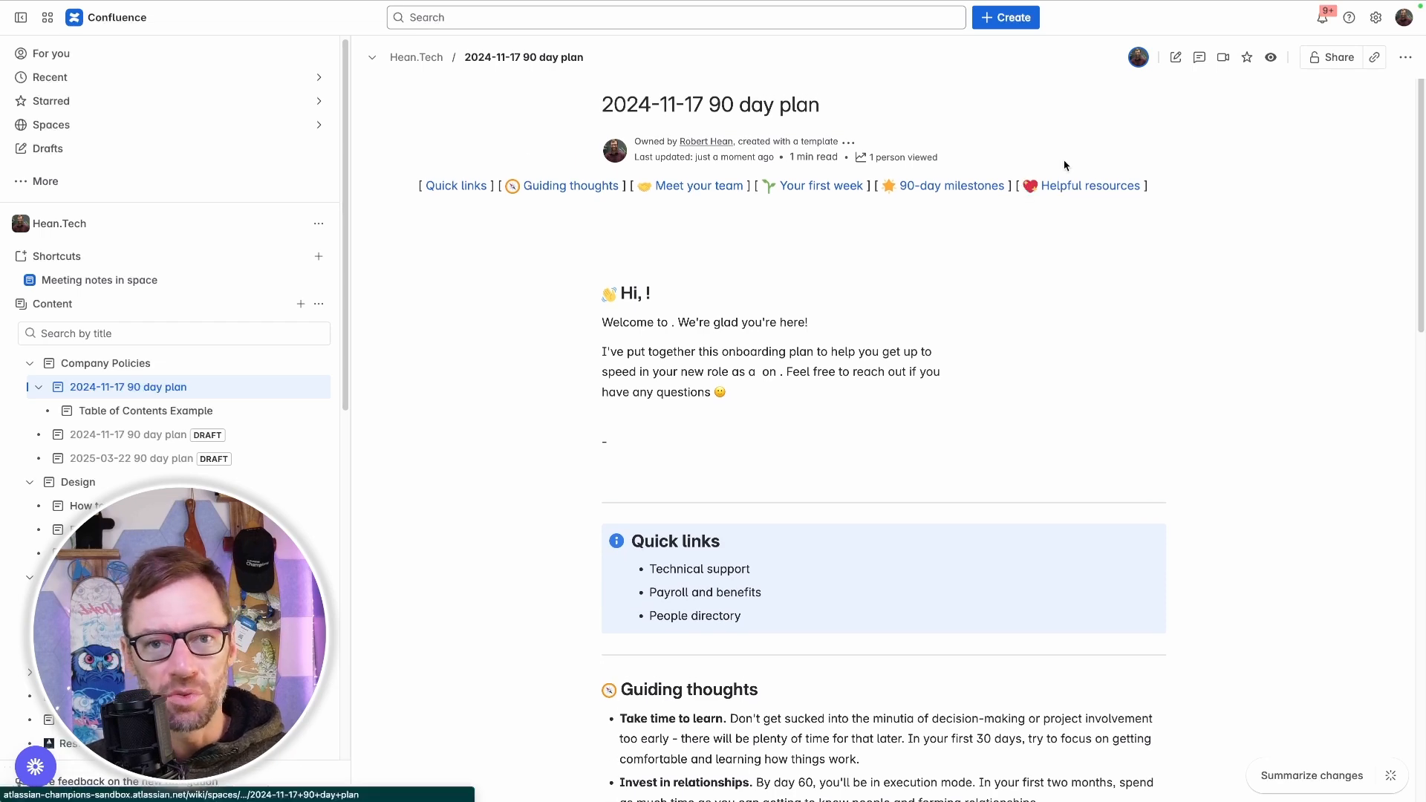